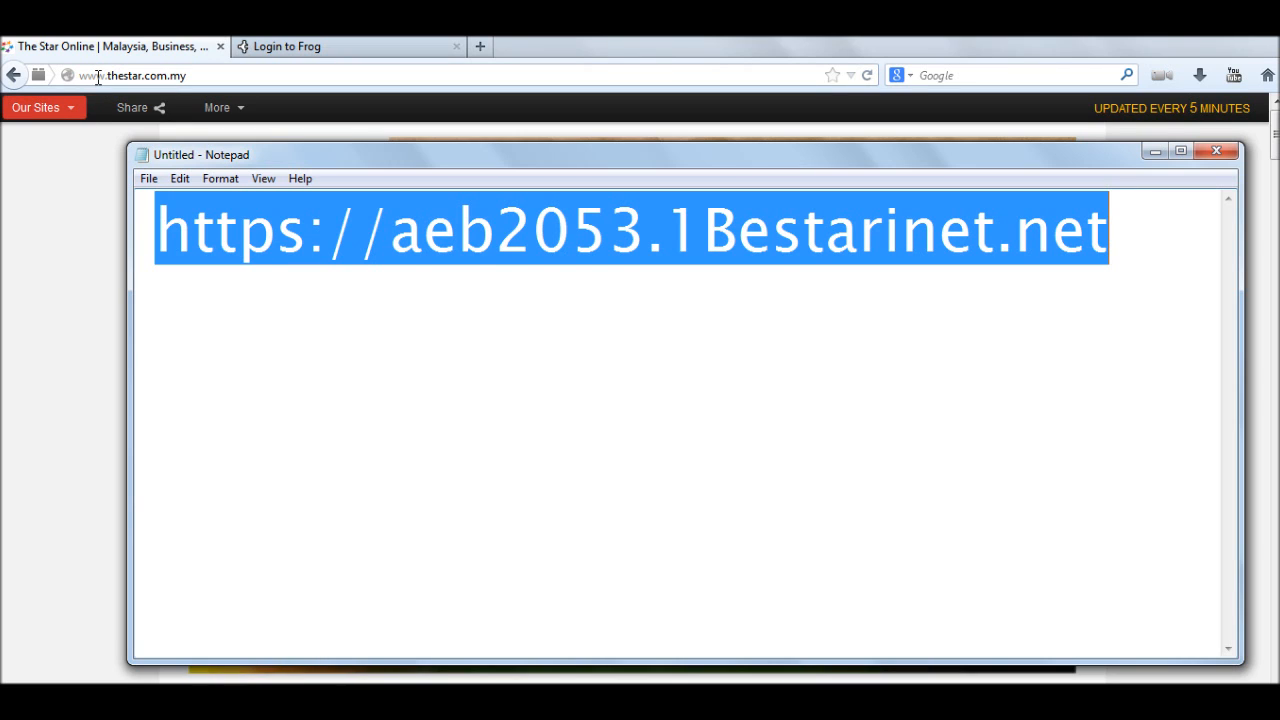
Step: Switch to the Frog login page and log in with the filled-in Yes ID and password
click(298, 360)
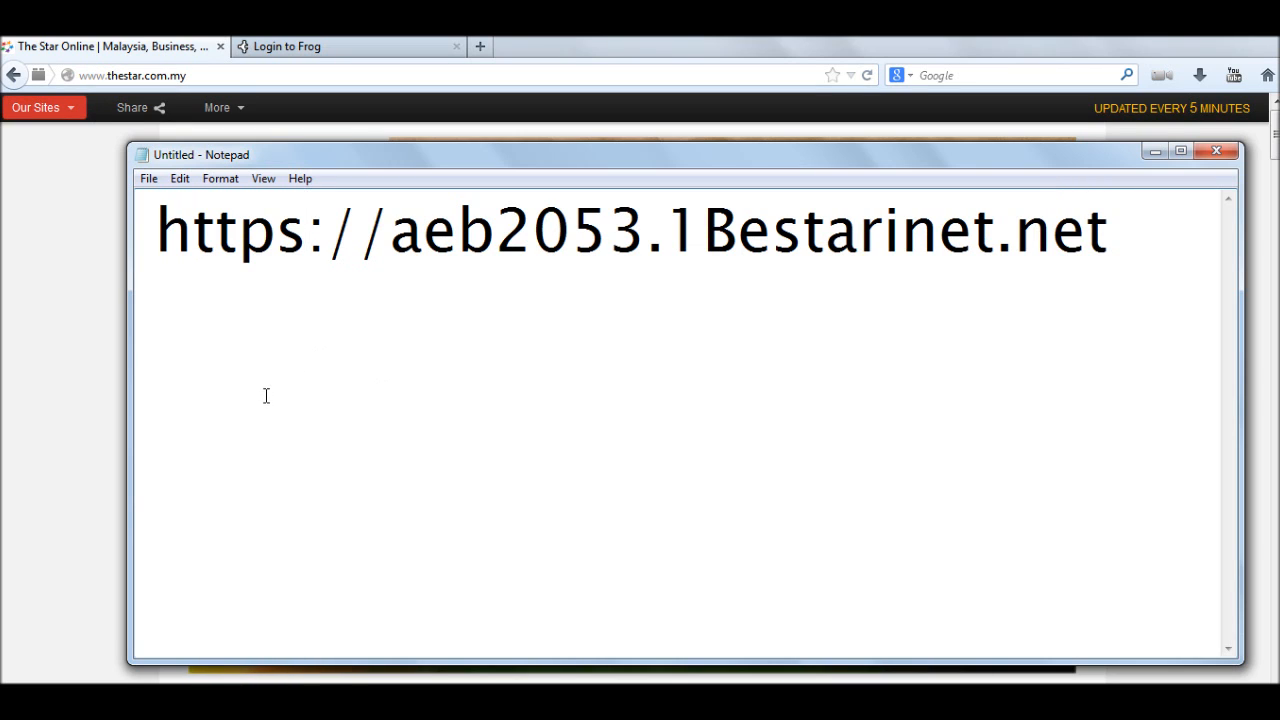
click(311, 49)
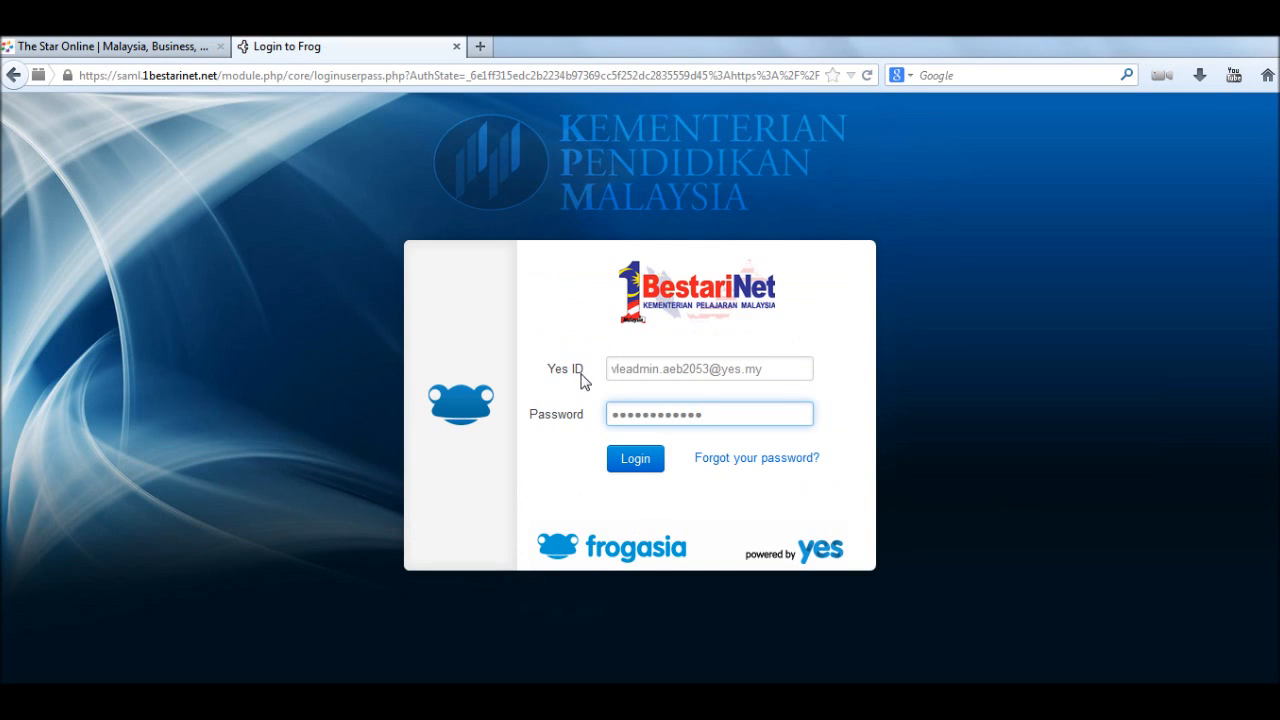
click(647, 460)
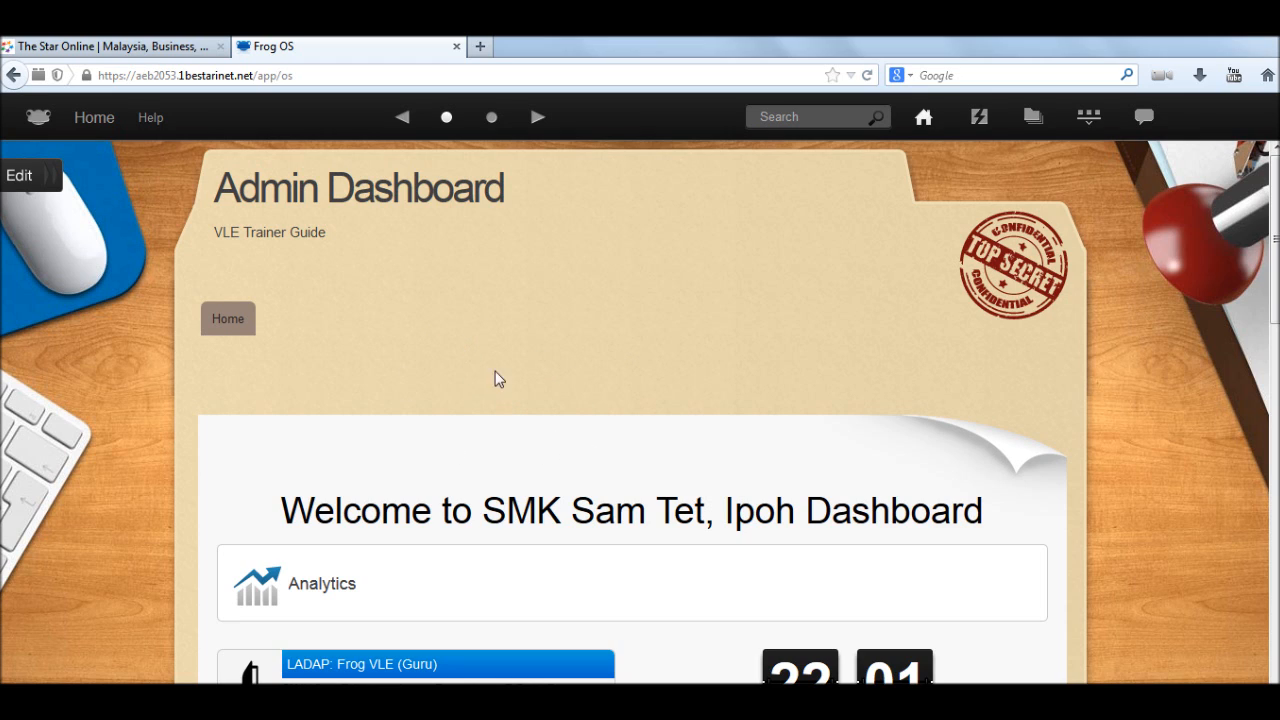
Step: Open the Bahasa Inggeris Tingkatan 3 site from the Form 3 page of the SMJK Sam Tet dashboard
click(491, 118)
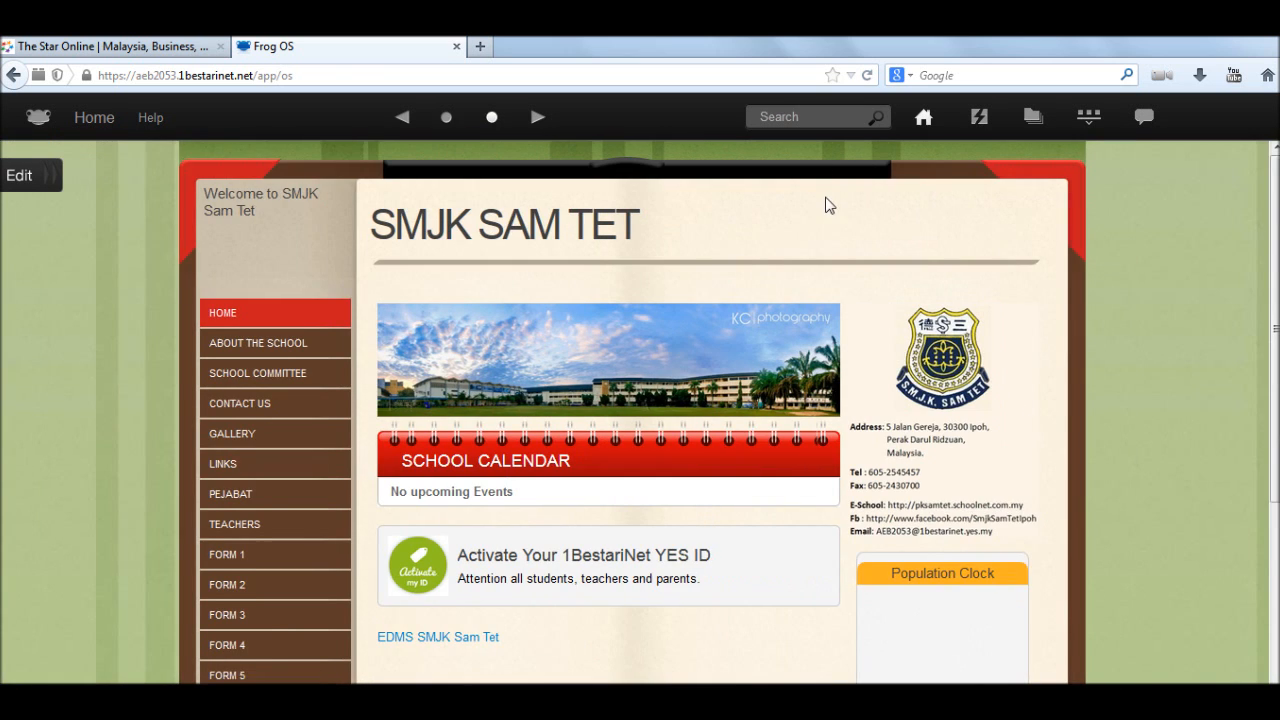
scroll(96, 356, down, 2)
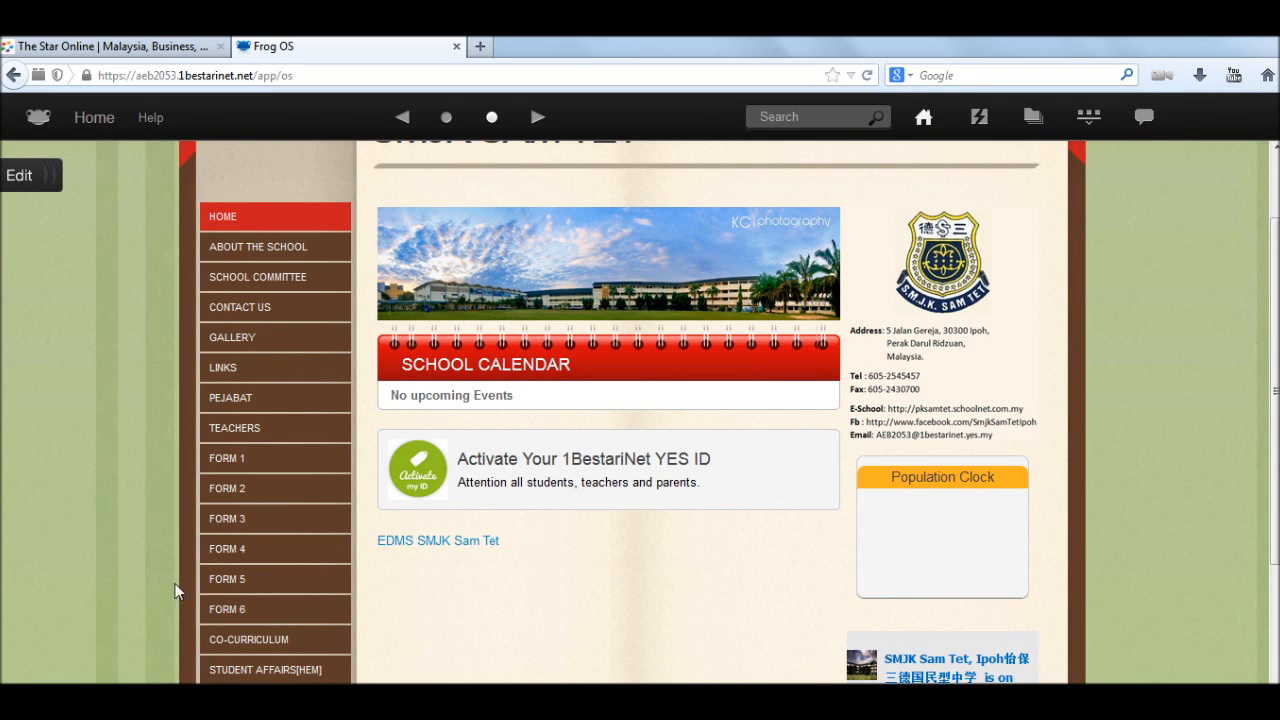
click(326, 520)
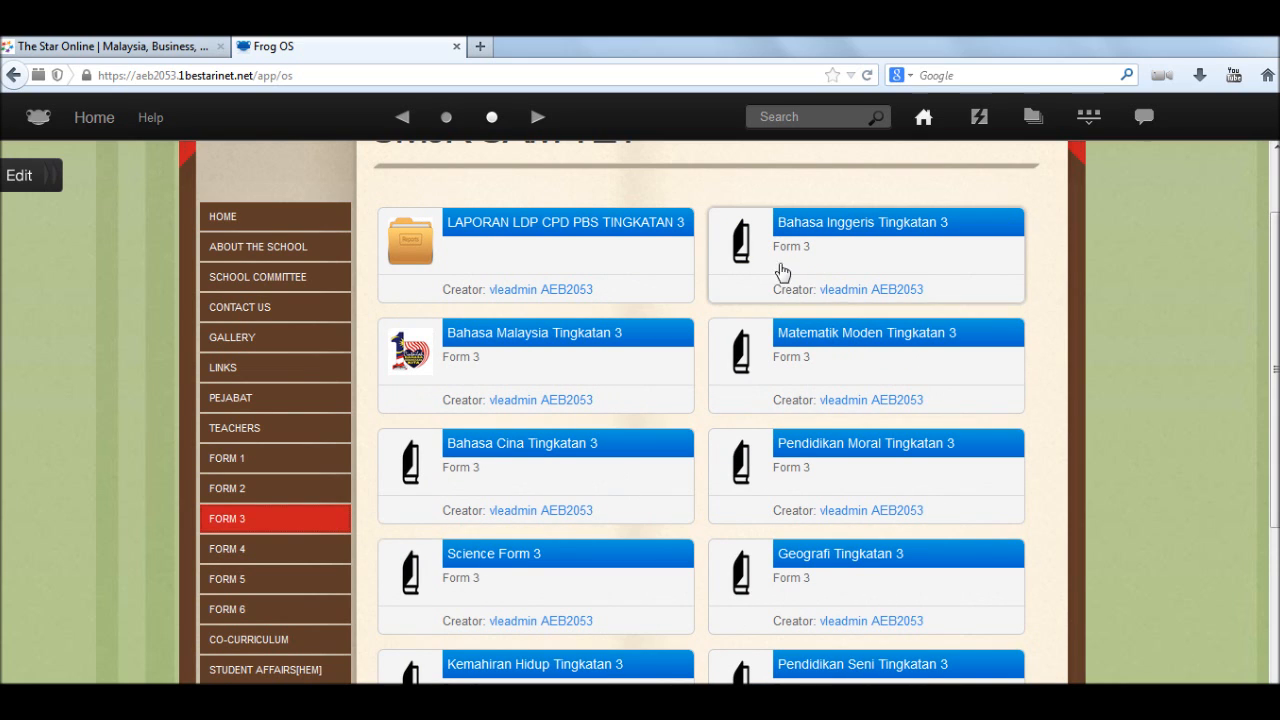
click(930, 264)
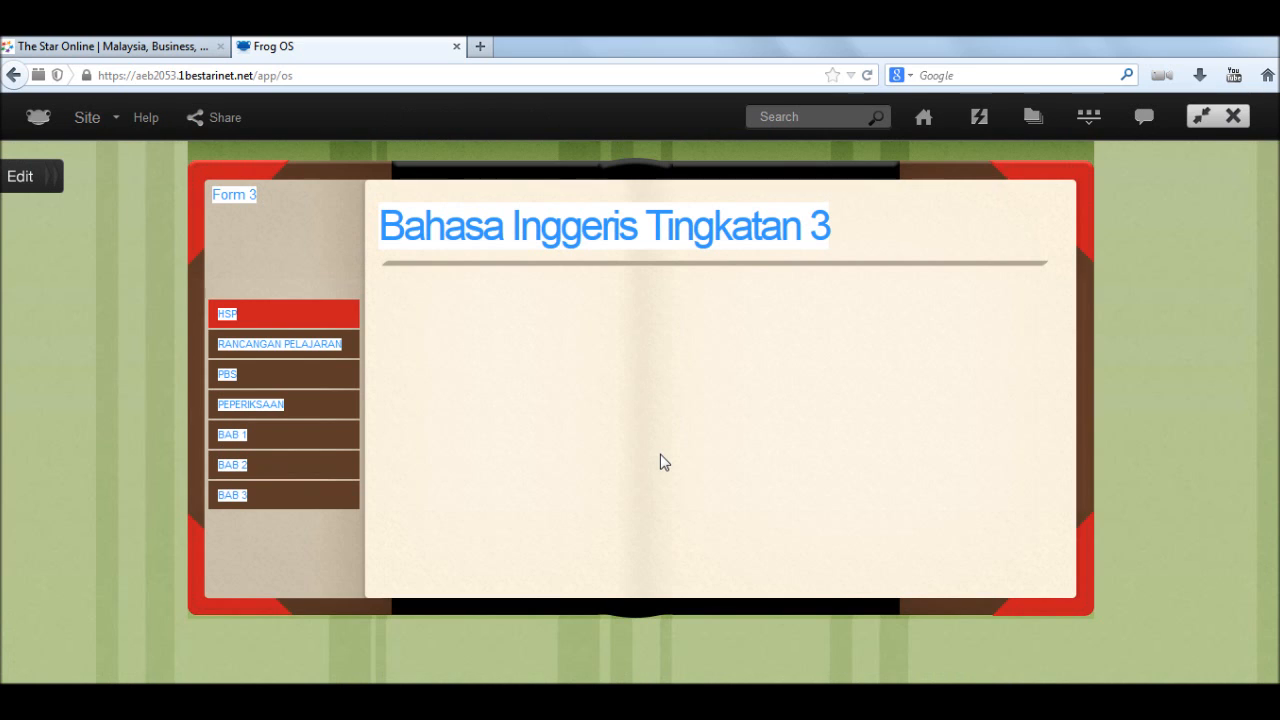
click(660, 462)
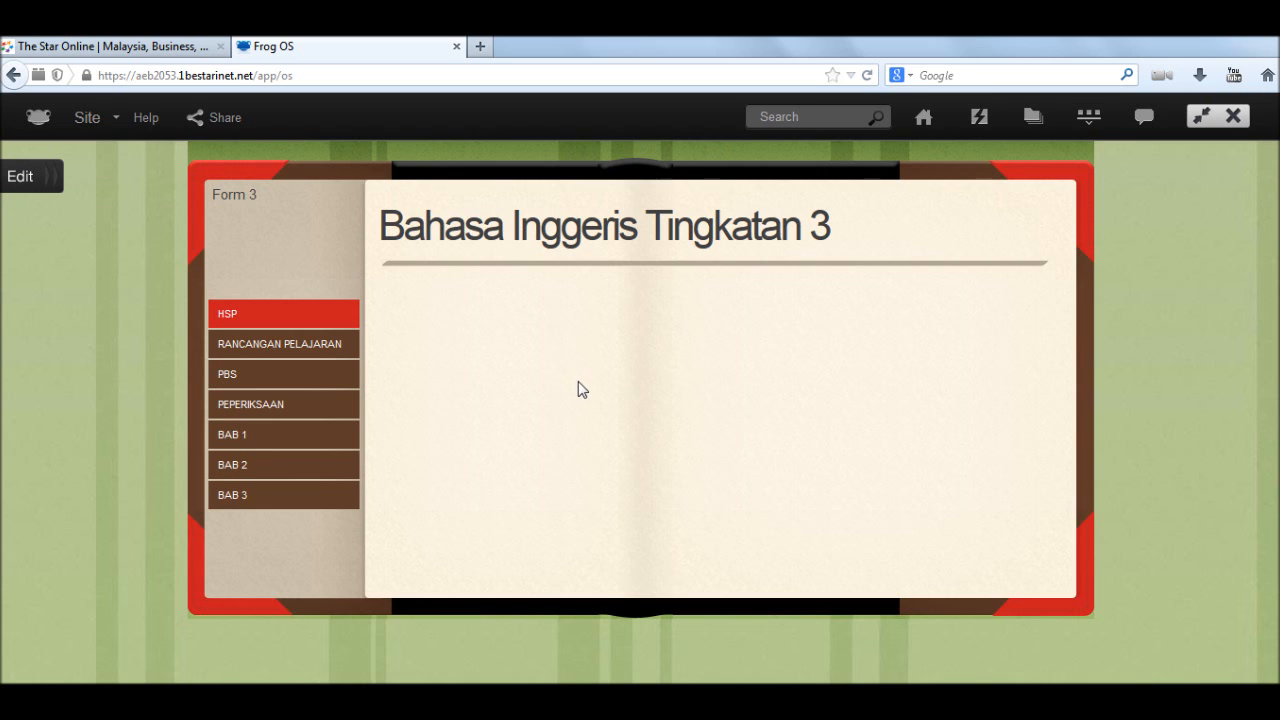
Step: Put the site into edit mode and view its HSP and RANCANGAN PELAJARAN pages
click(19, 180)
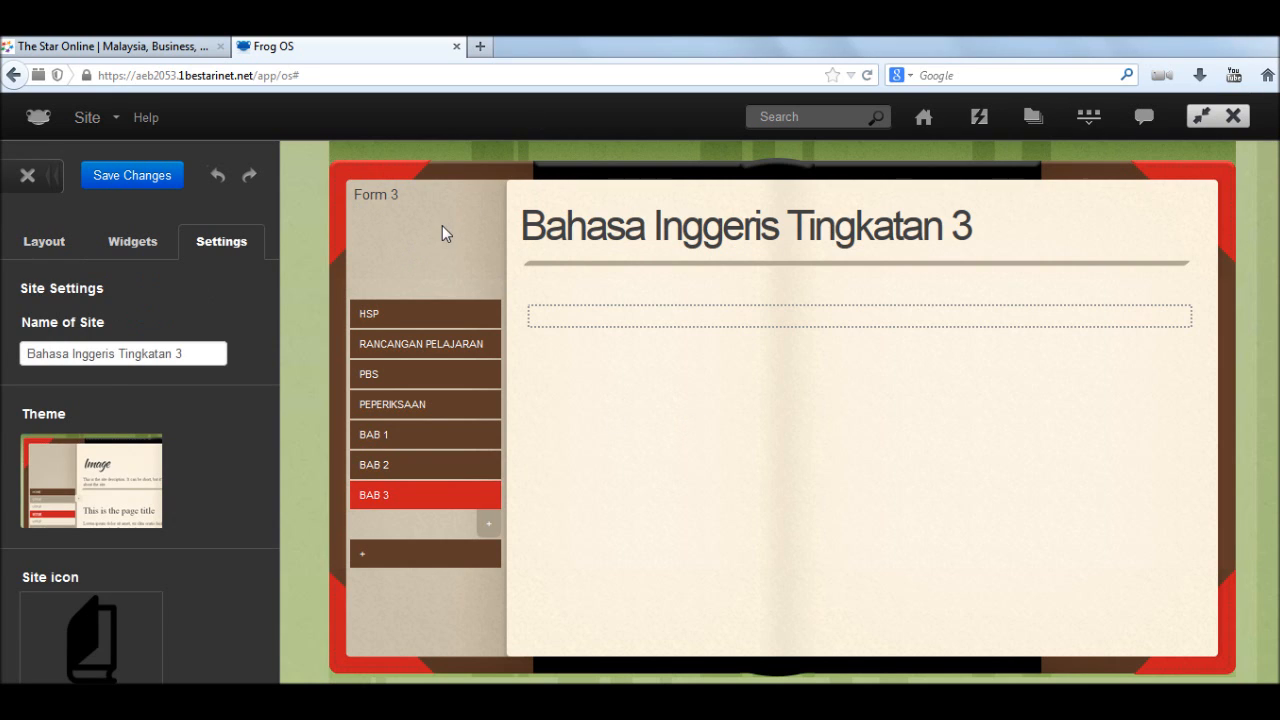
click(462, 316)
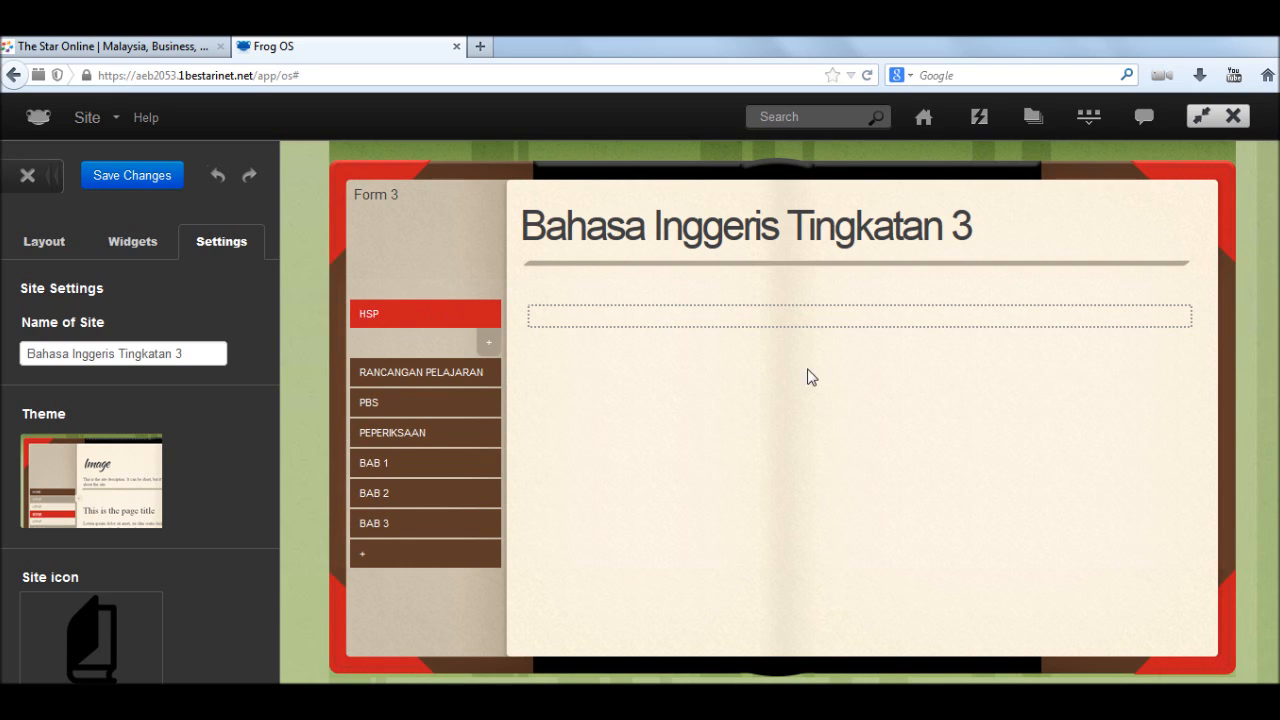
click(424, 373)
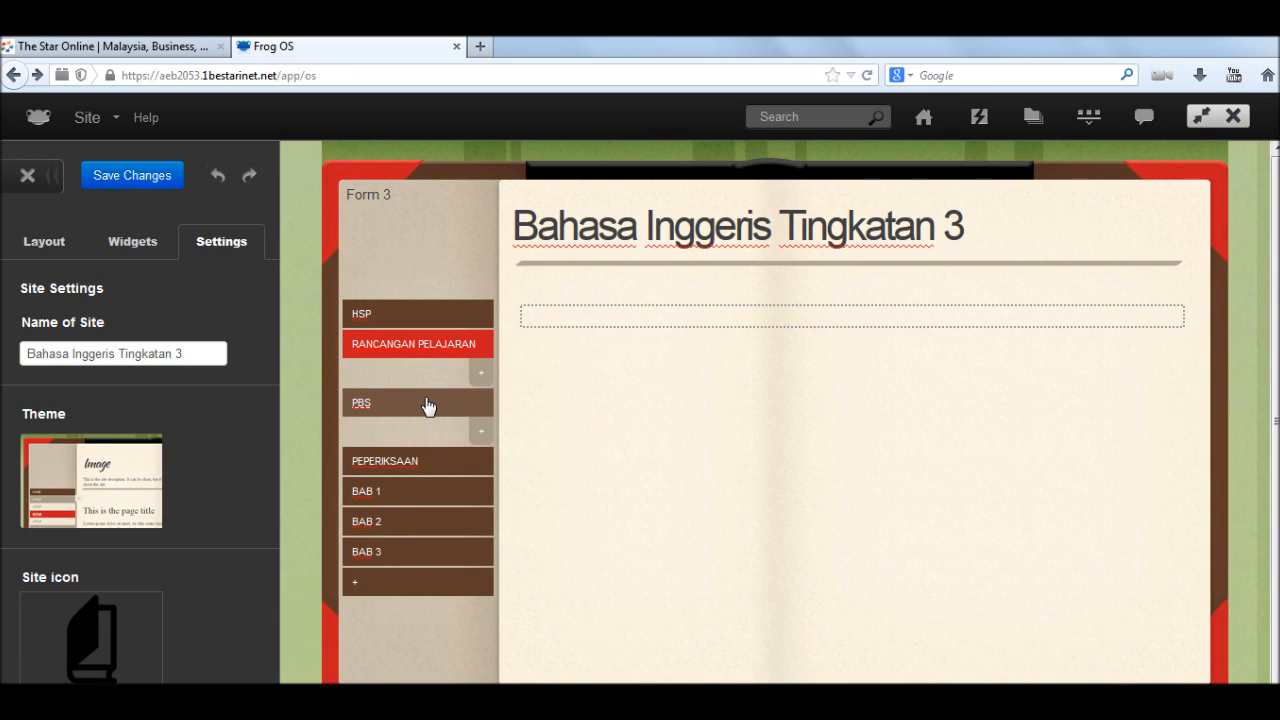
Step: Clear the name of the PBS page and enter it again as PBS
click(427, 404)
double_click(371, 377)
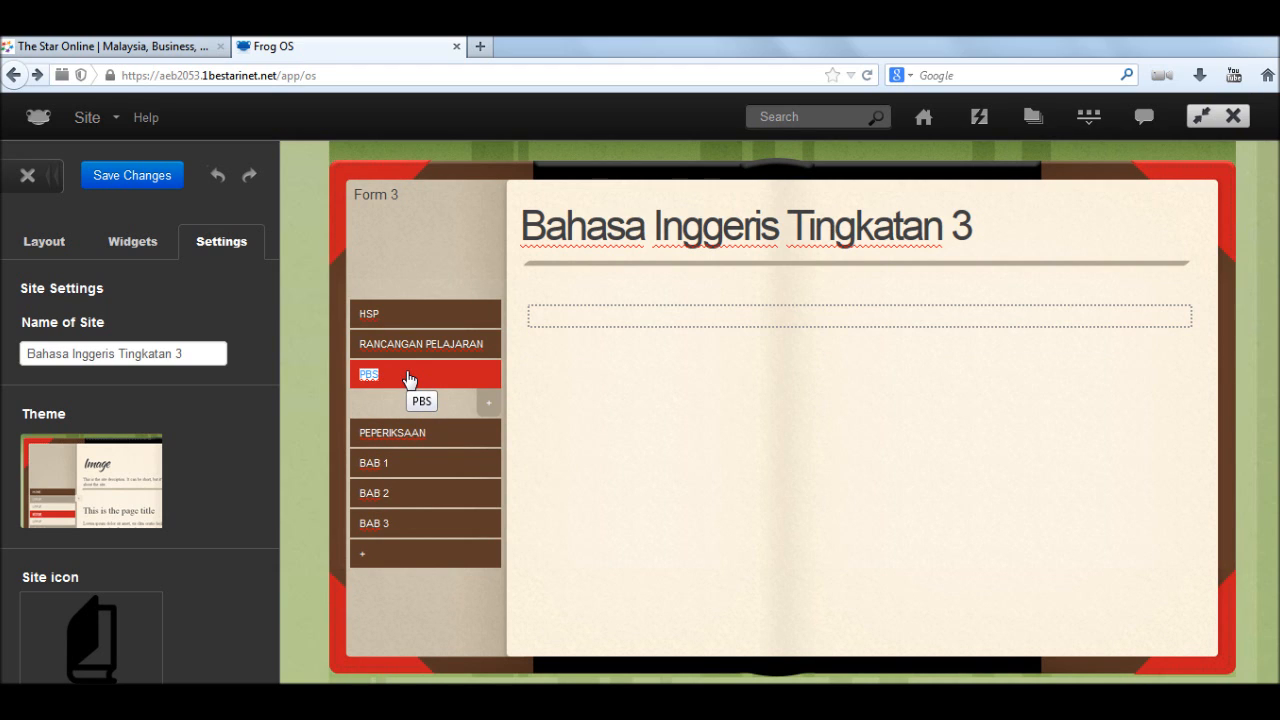
click(409, 380)
key(BackSpace)
key(BackSpace)
key(BackSpace)
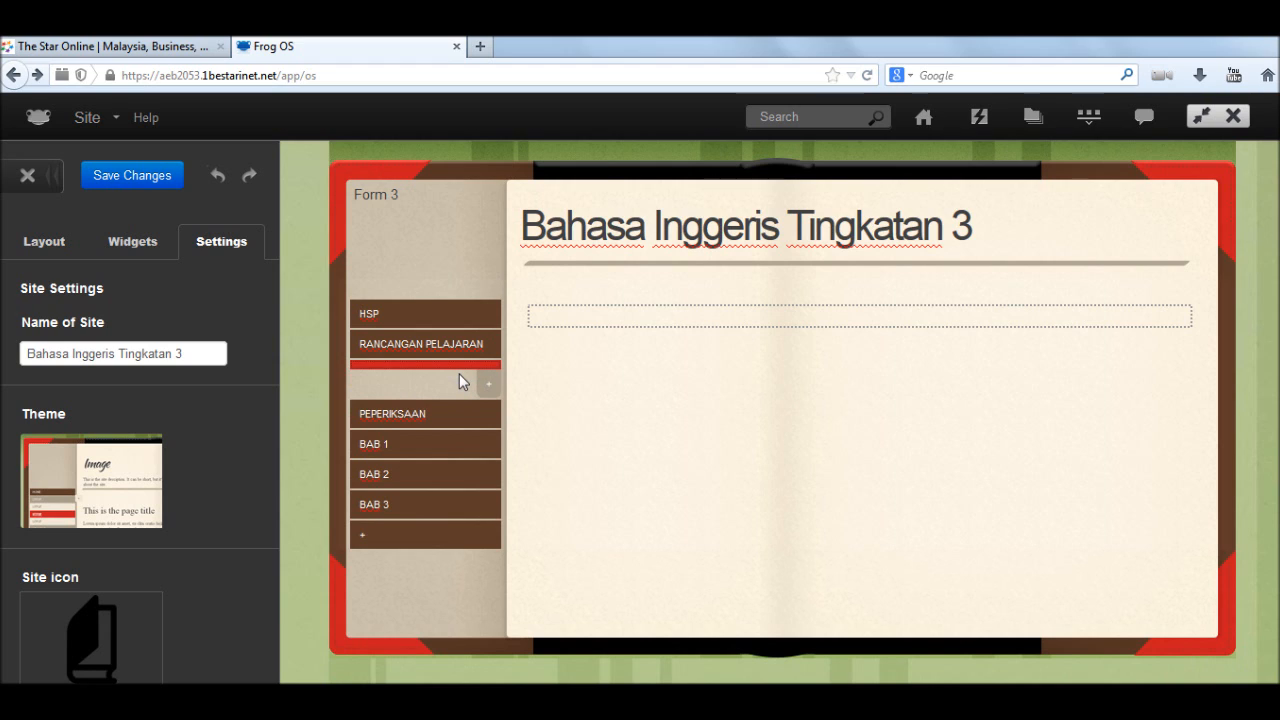
text(PBS)
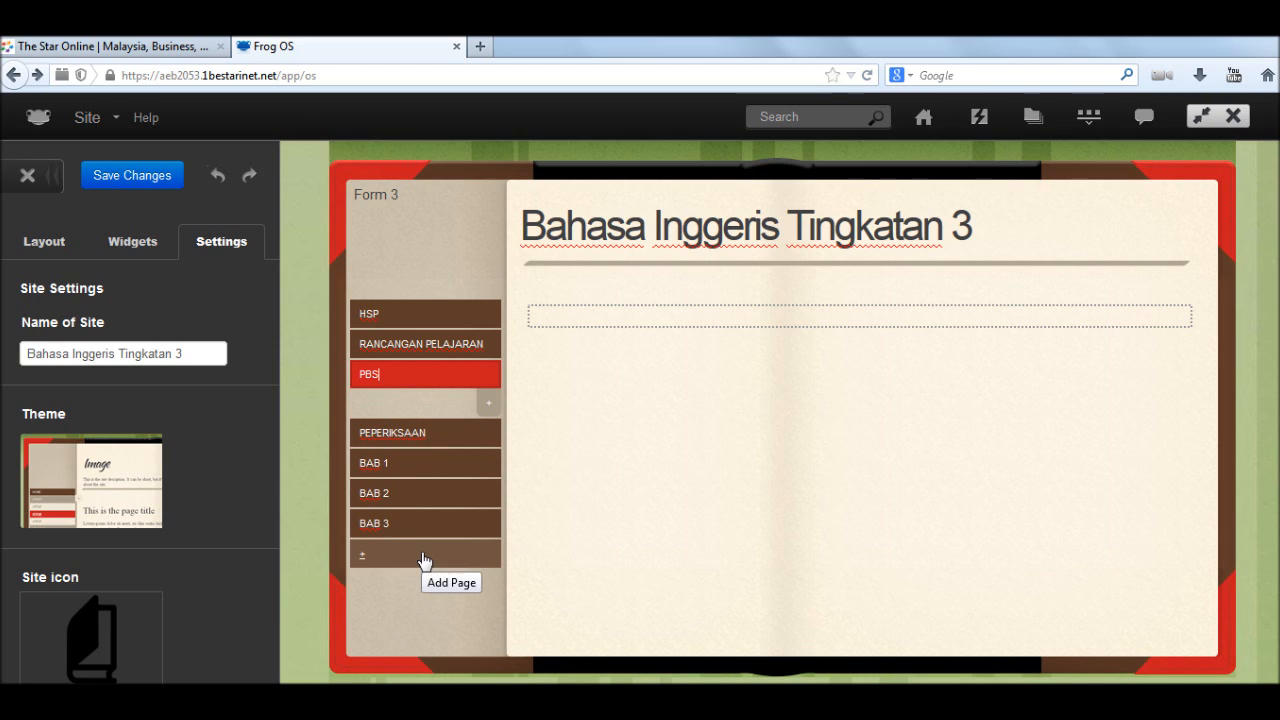
Step: Add a page named BAB 4 after BAB 3, with a sub-page named BAB 4 SECTION 1
click(362, 560)
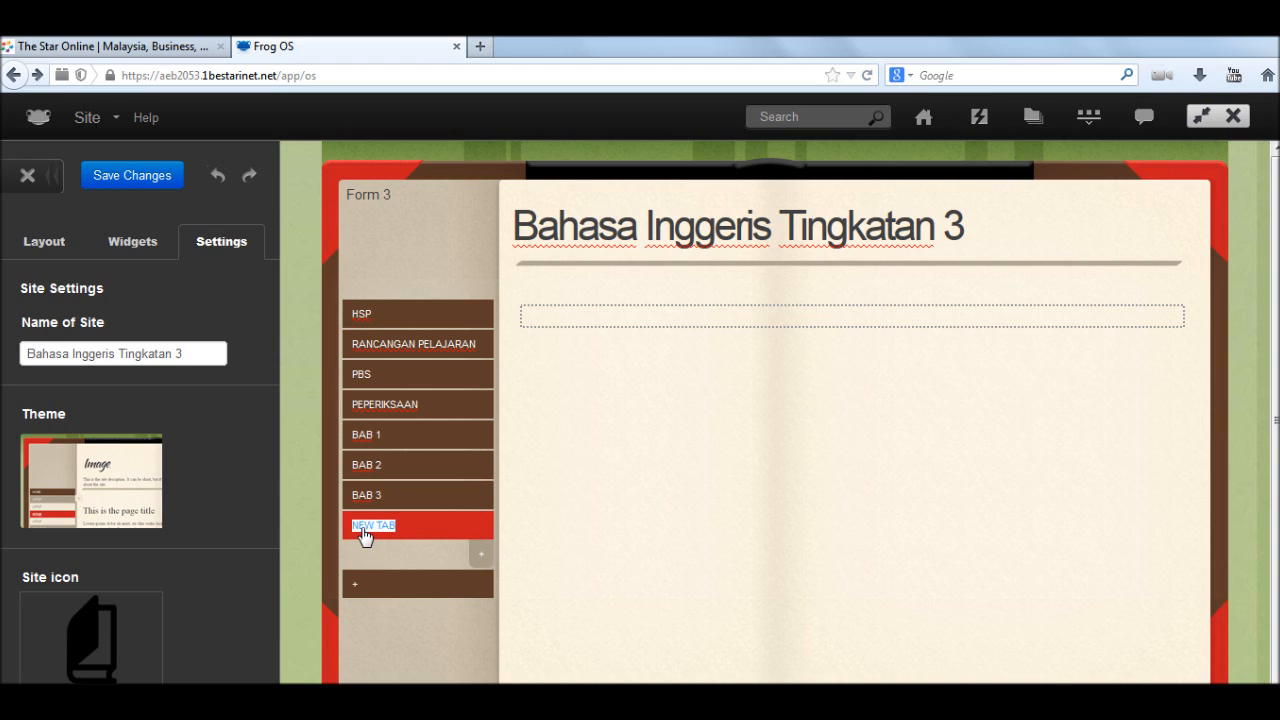
text(BAB 4)
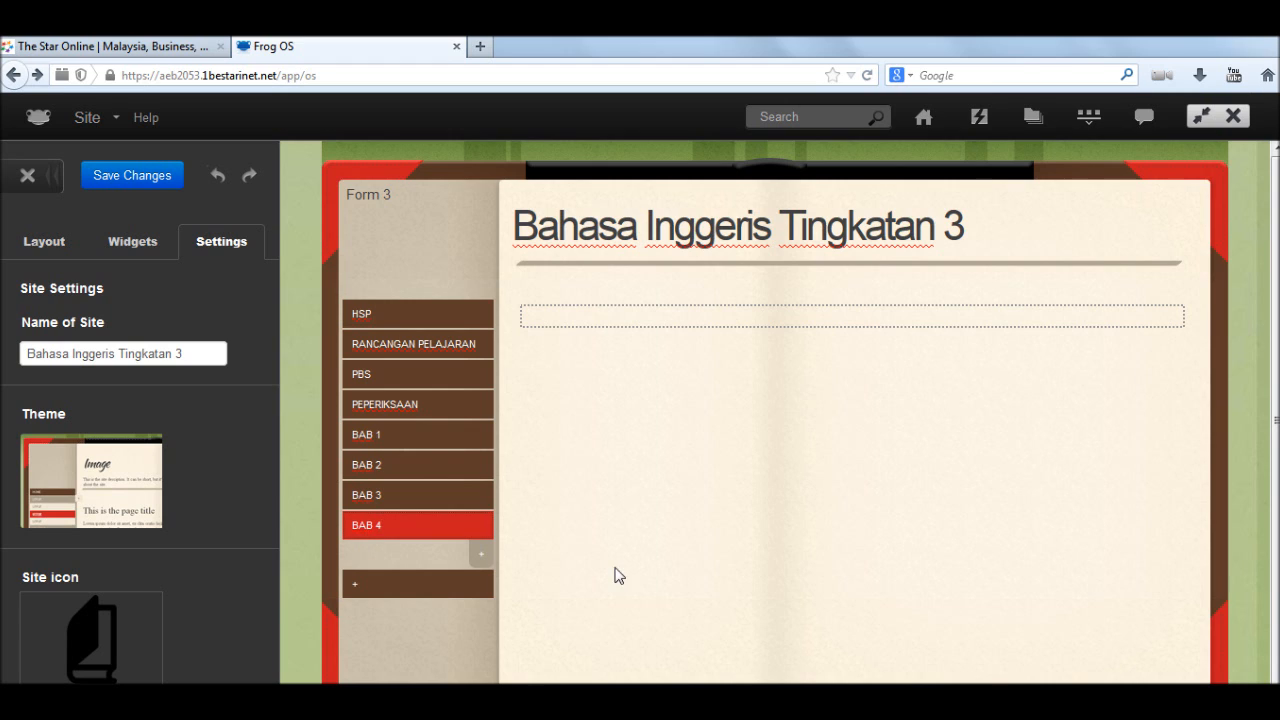
click(480, 559)
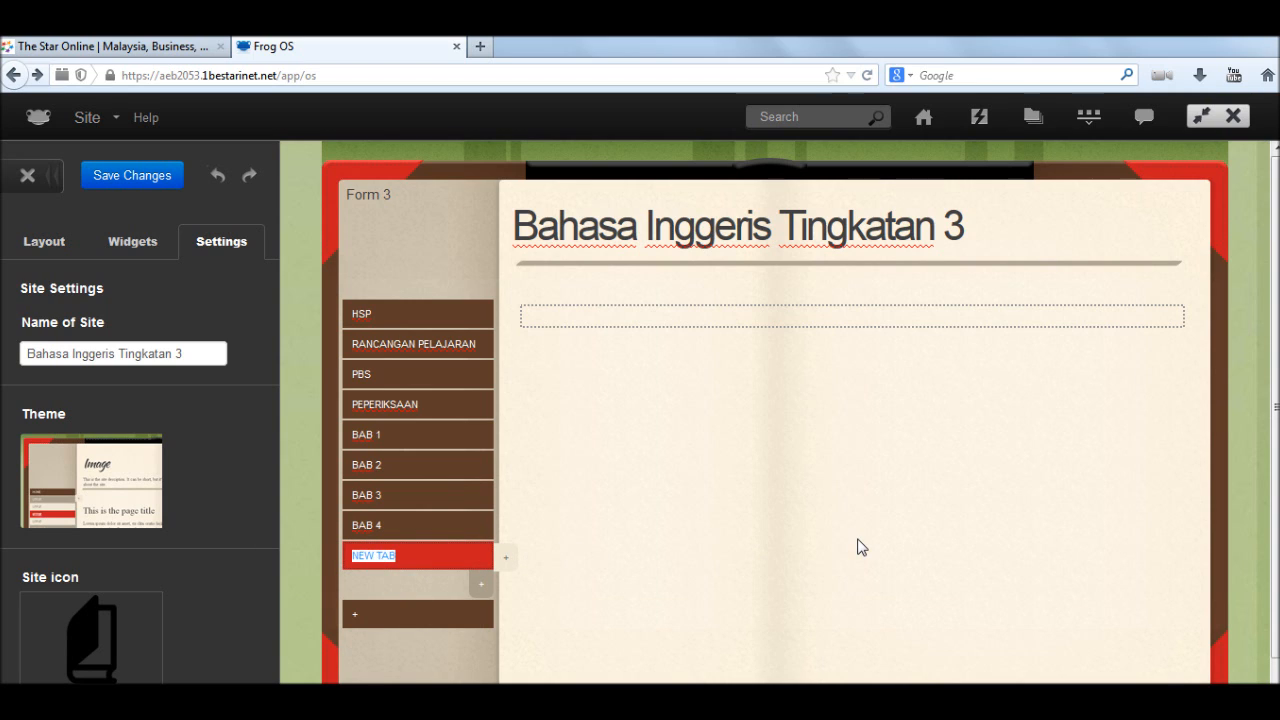
text(BAB 4 SECTION 1)
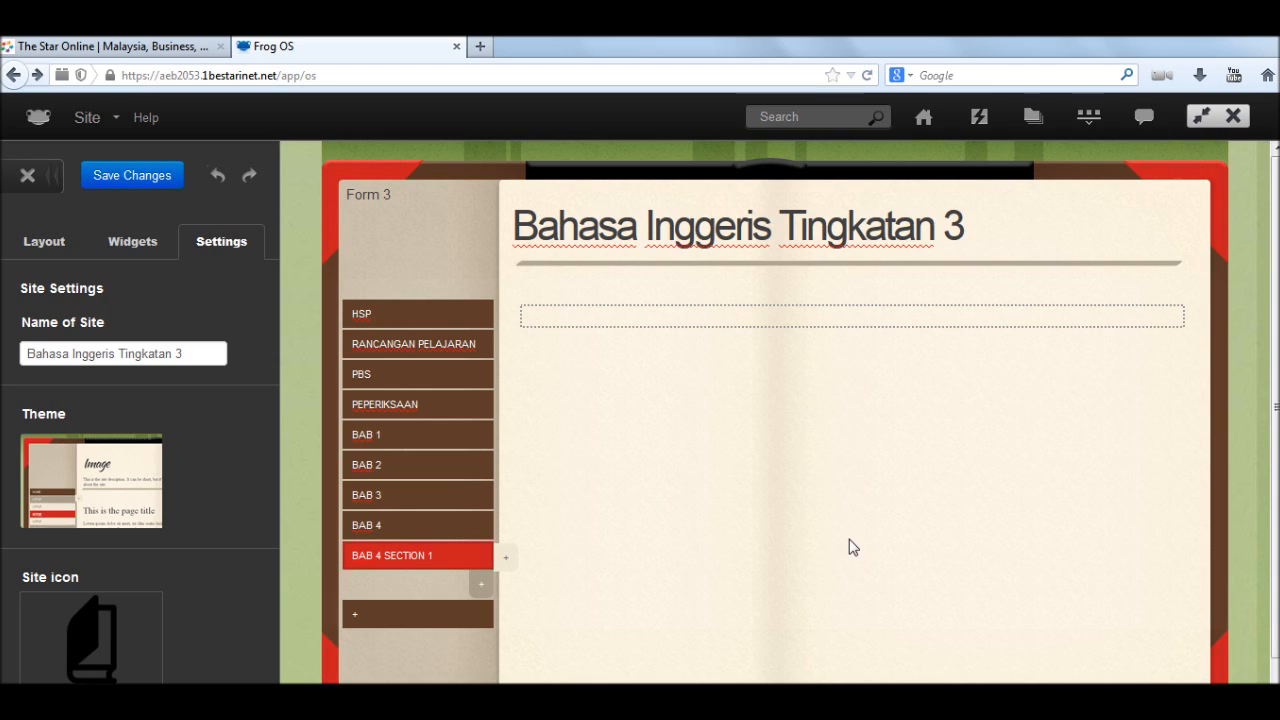
Step: Add a second sub-page BAB 4 SECTION 2, and a page BAB 4 SECTION 1A beneath BAB 4 SECTION 1
click(480, 590)
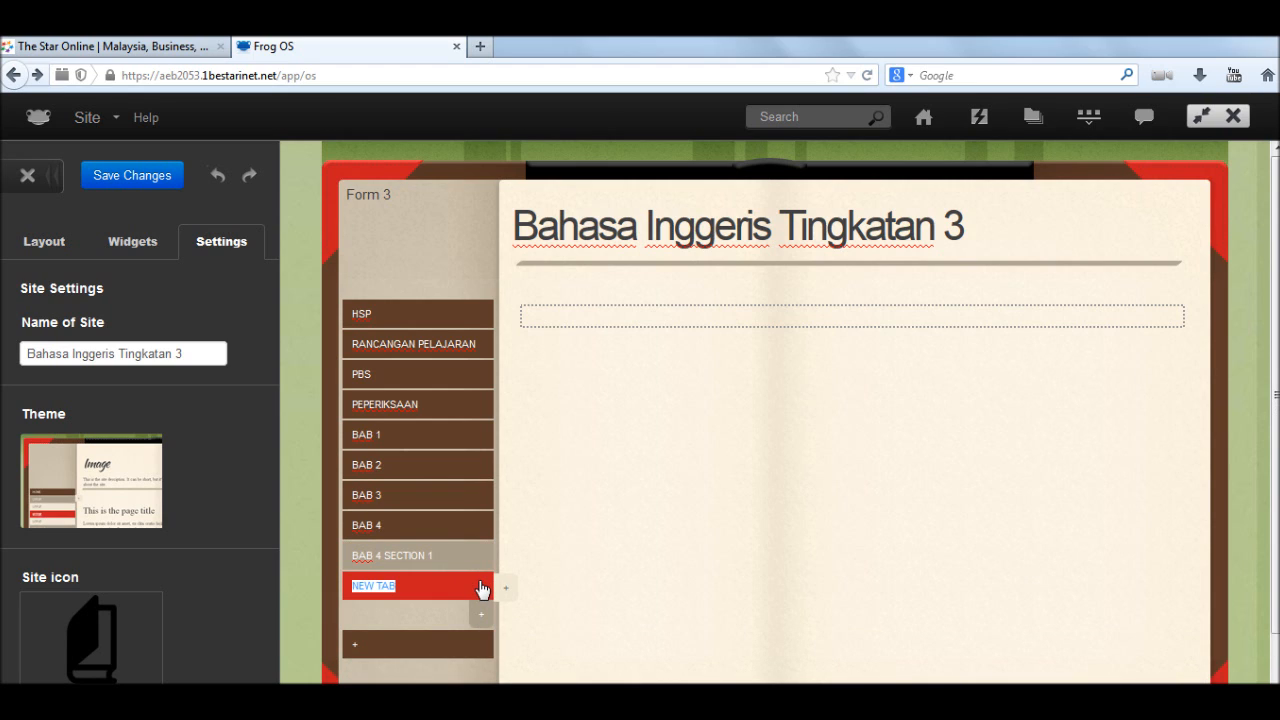
text(BAB 4 SECTION 2)
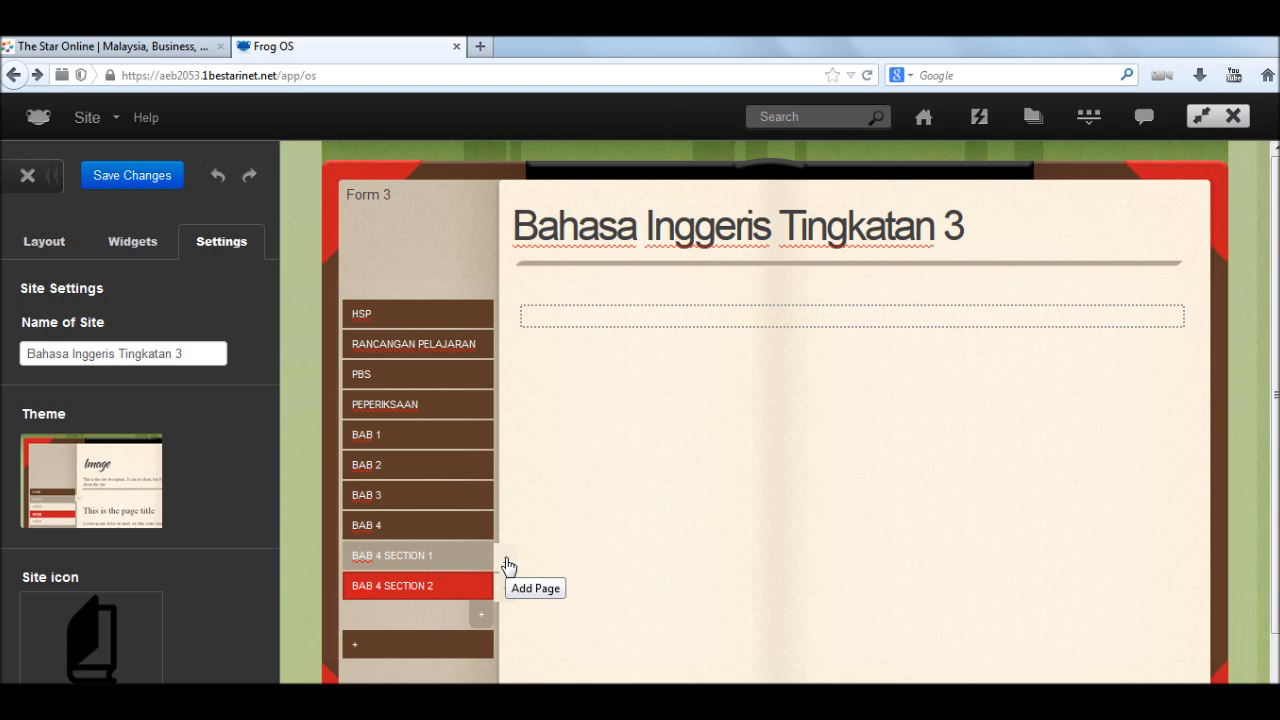
click(508, 566)
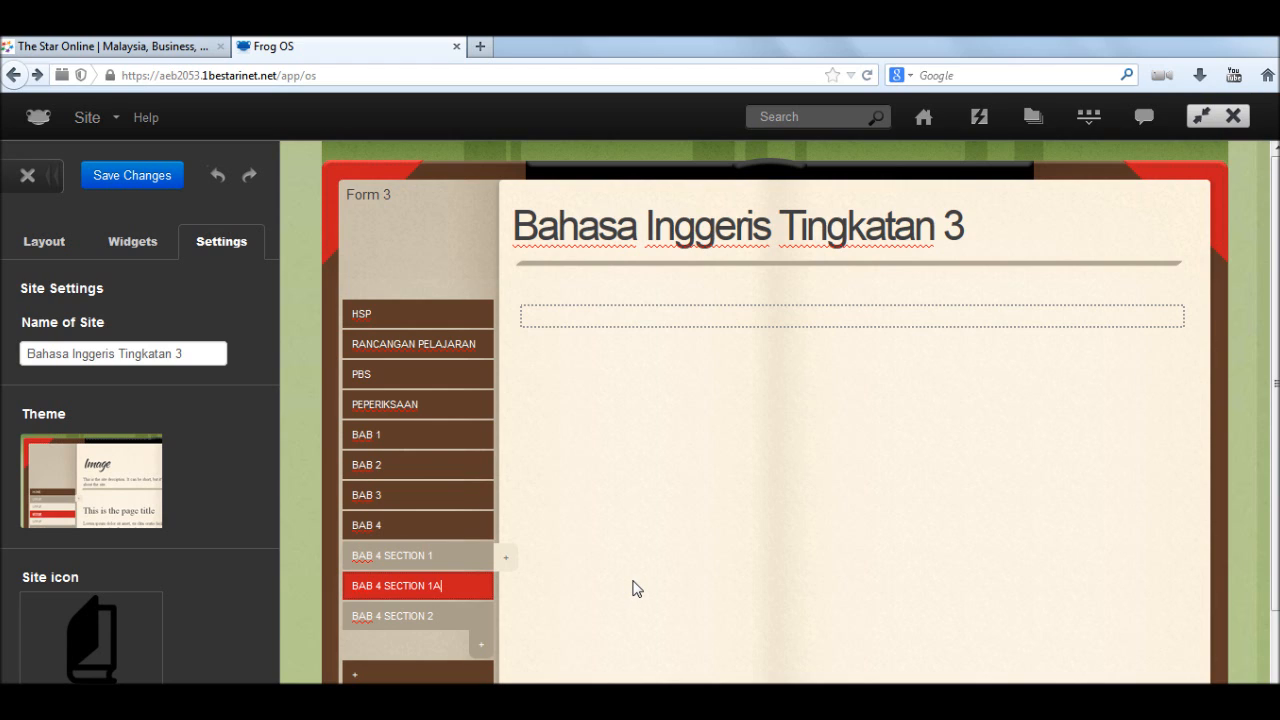
key(Tab)
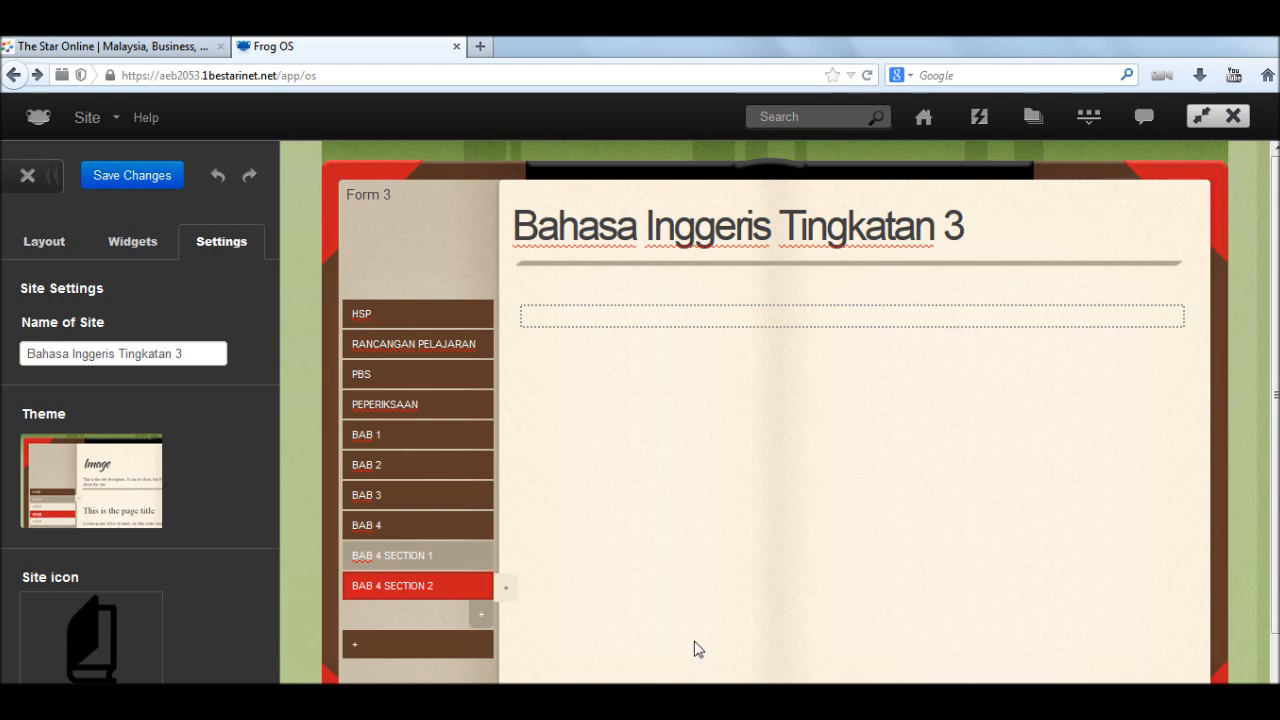
Step: Delete the BAB 4 SECTION 2 page from the site
double_click(450, 583)
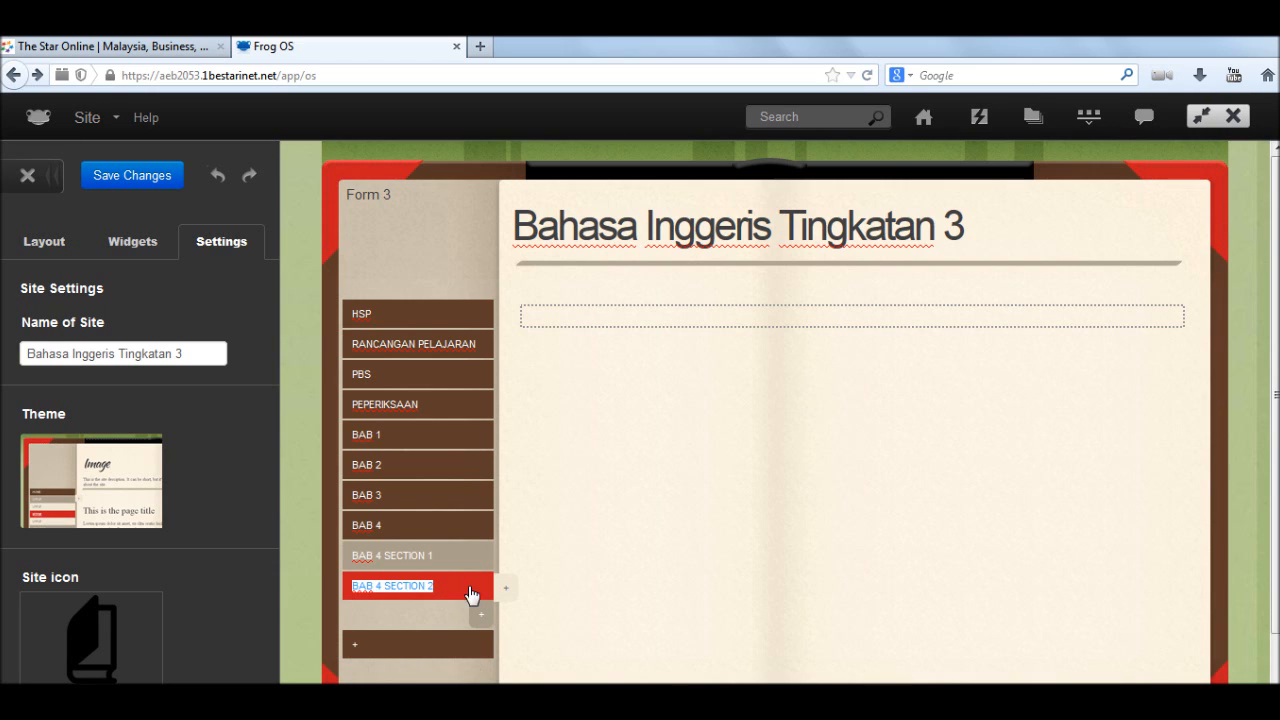
click(38, 245)
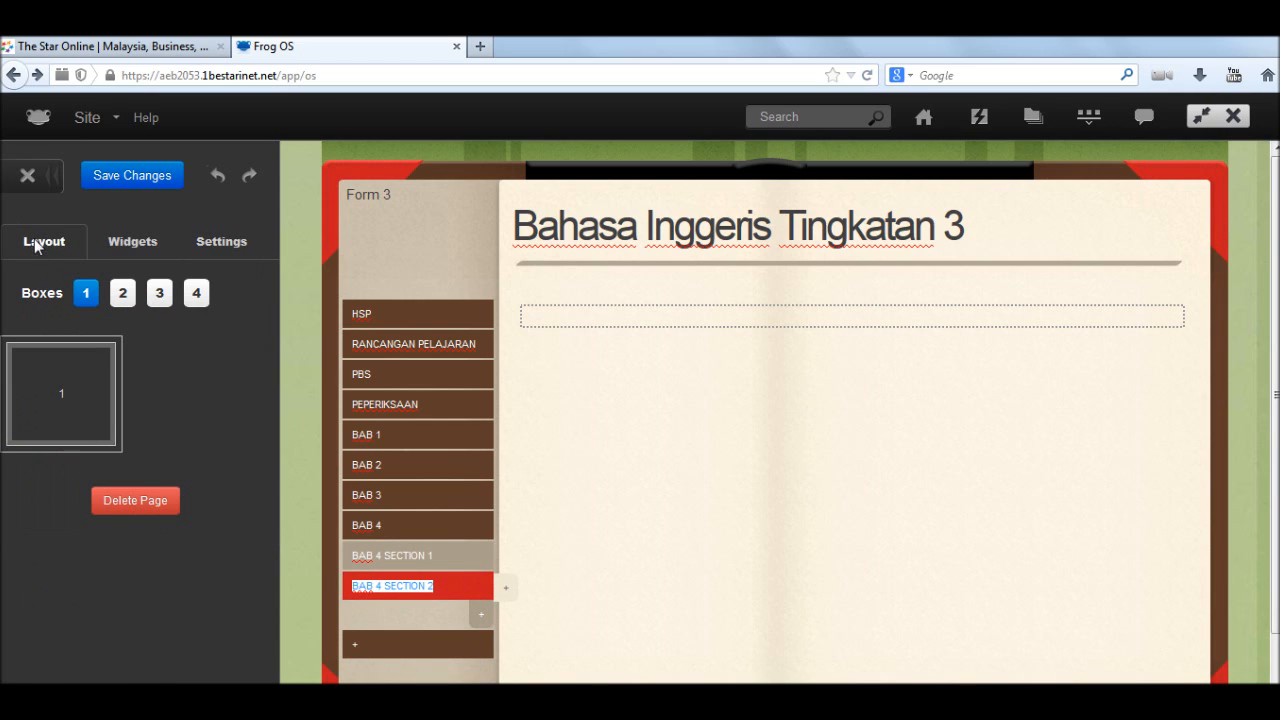
click(133, 502)
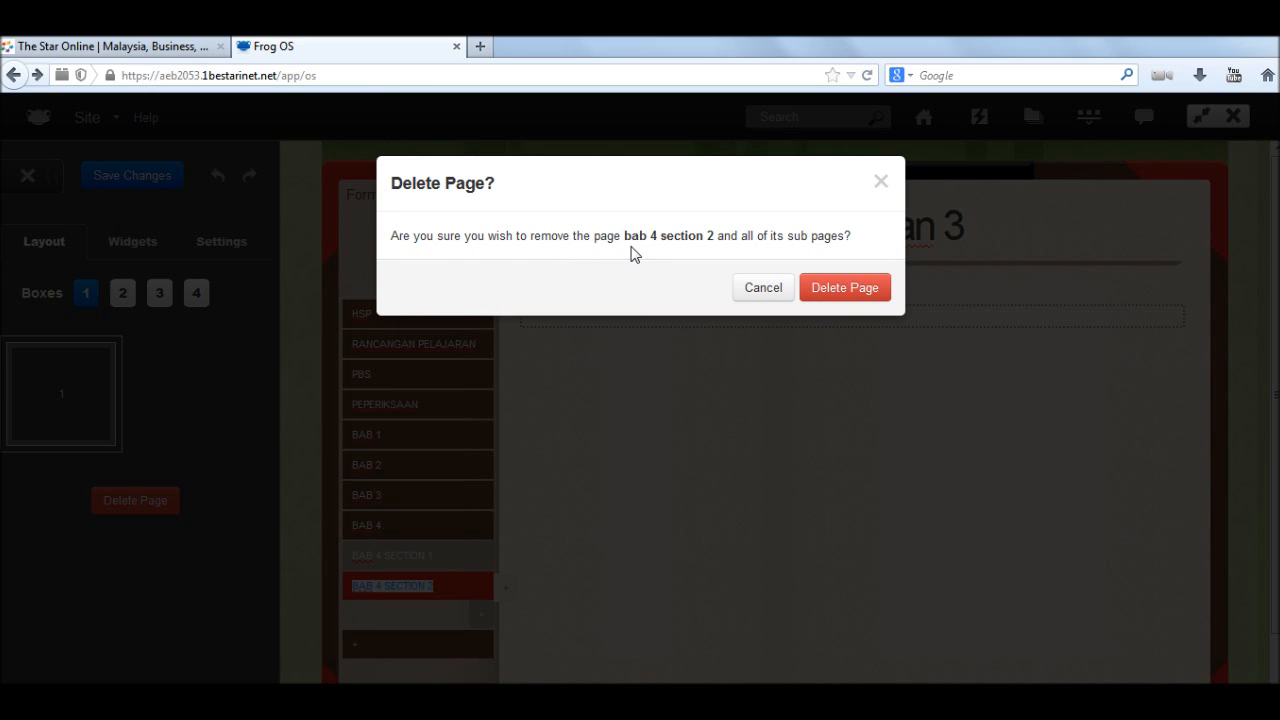
click(852, 290)
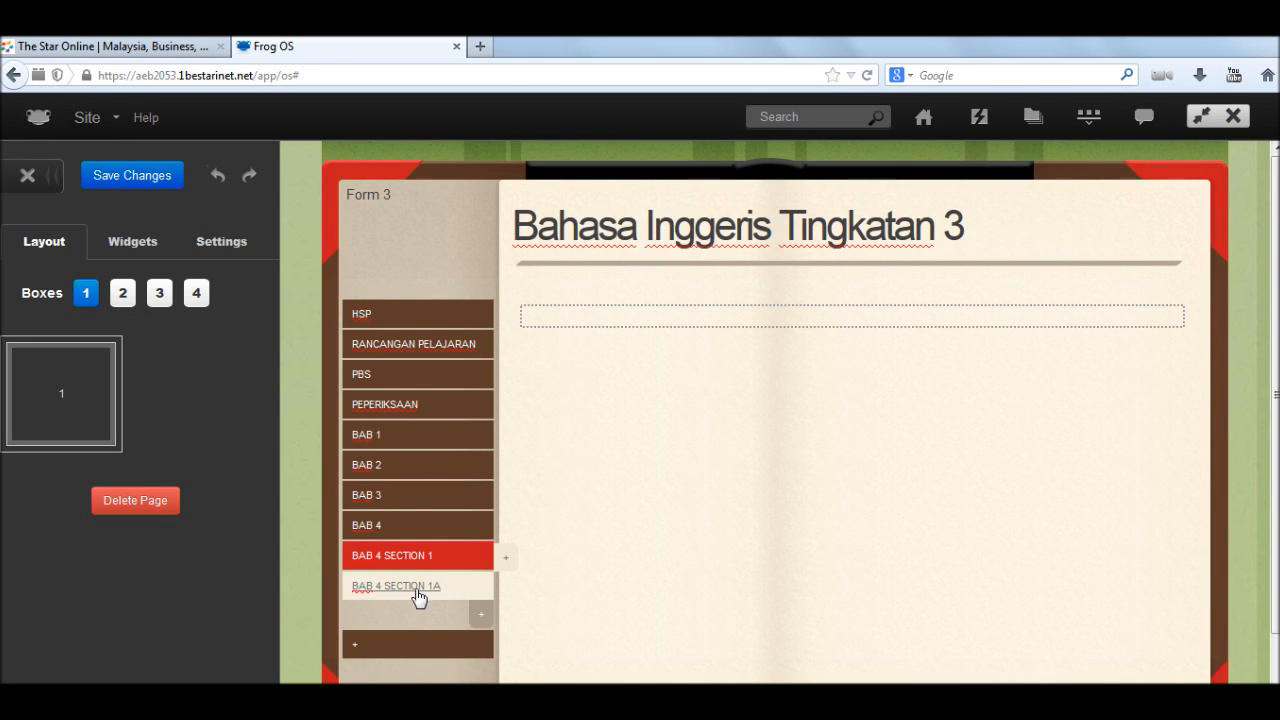
Step: Delete the BAB 4 page together with its remaining sub-pages
click(432, 536)
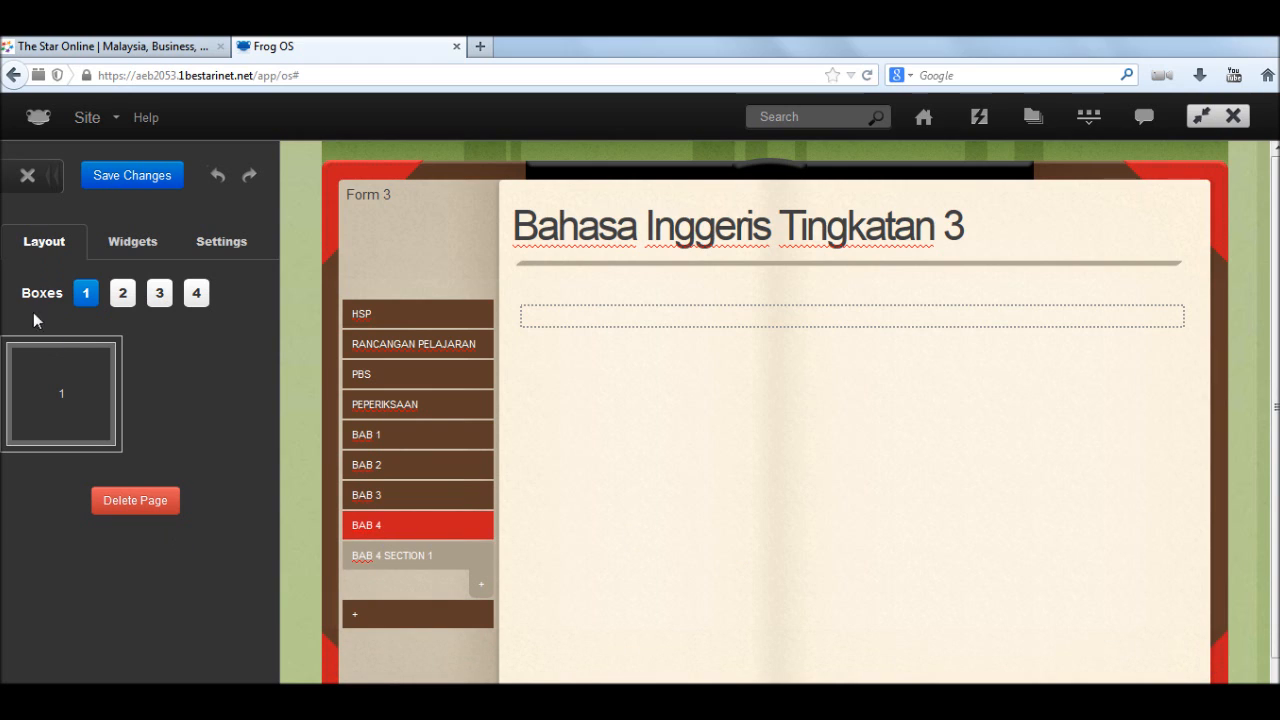
click(143, 501)
click(845, 290)
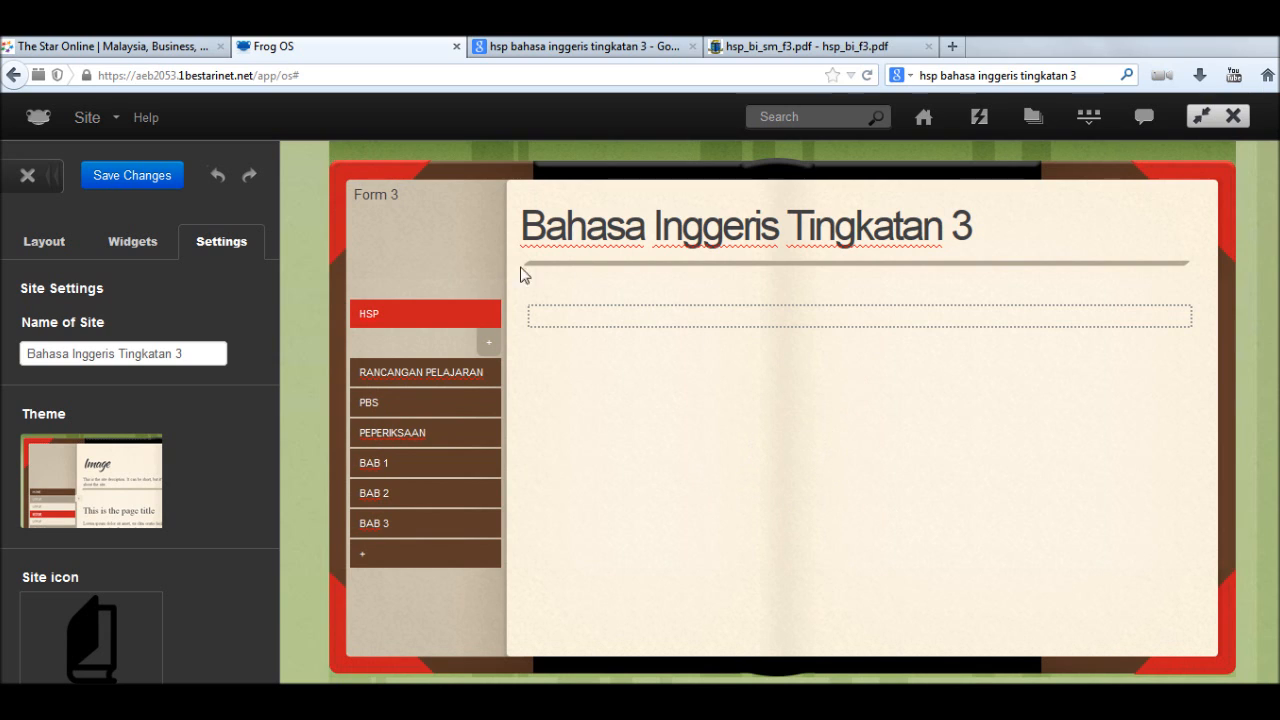
Step: Add an External Link widget to the content area of the HSP page
double_click(446, 317)
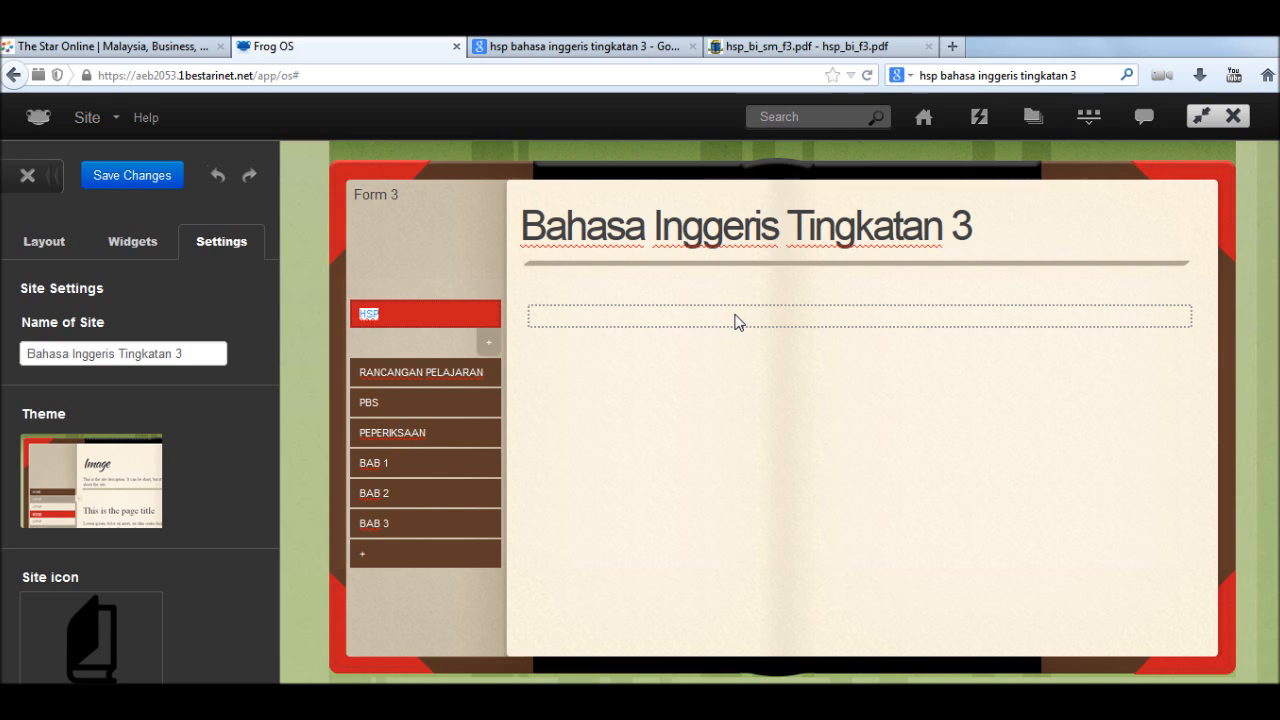
click(140, 247)
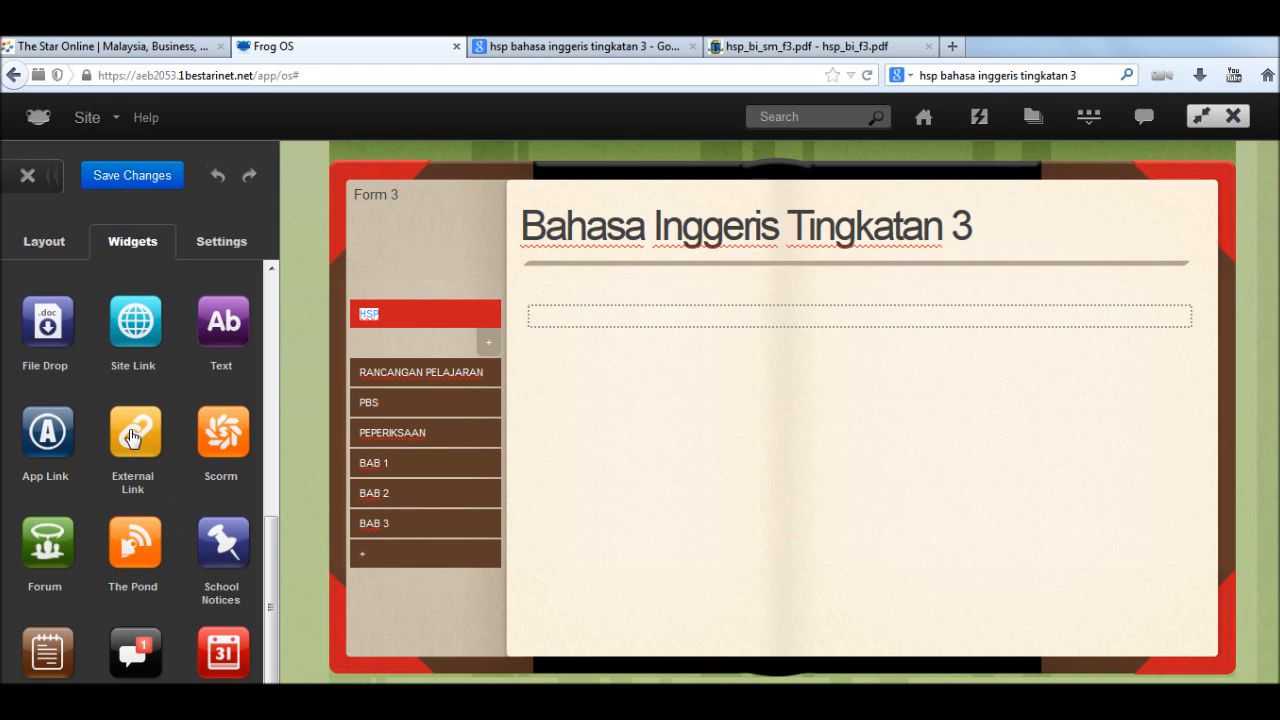
drag(132, 437, 687, 325)
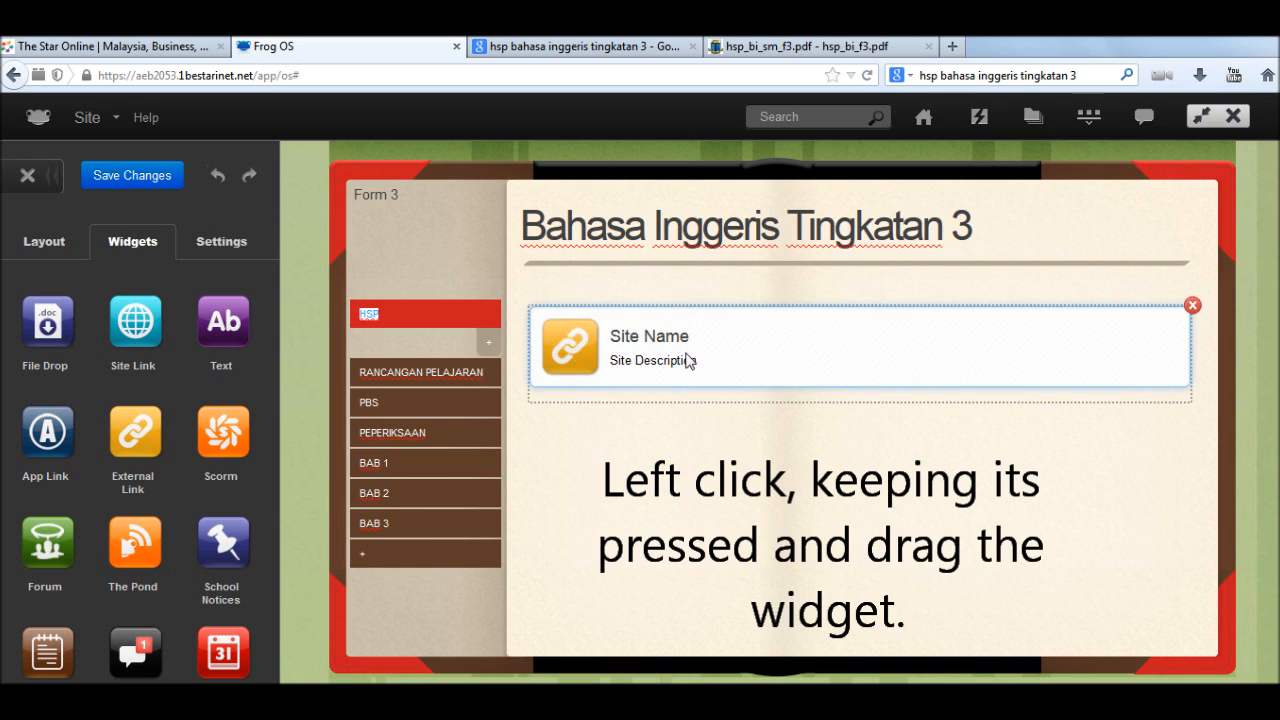
Step: Name the external link on the HSP page Huraian Sukatan Pelajaran
click(580, 358)
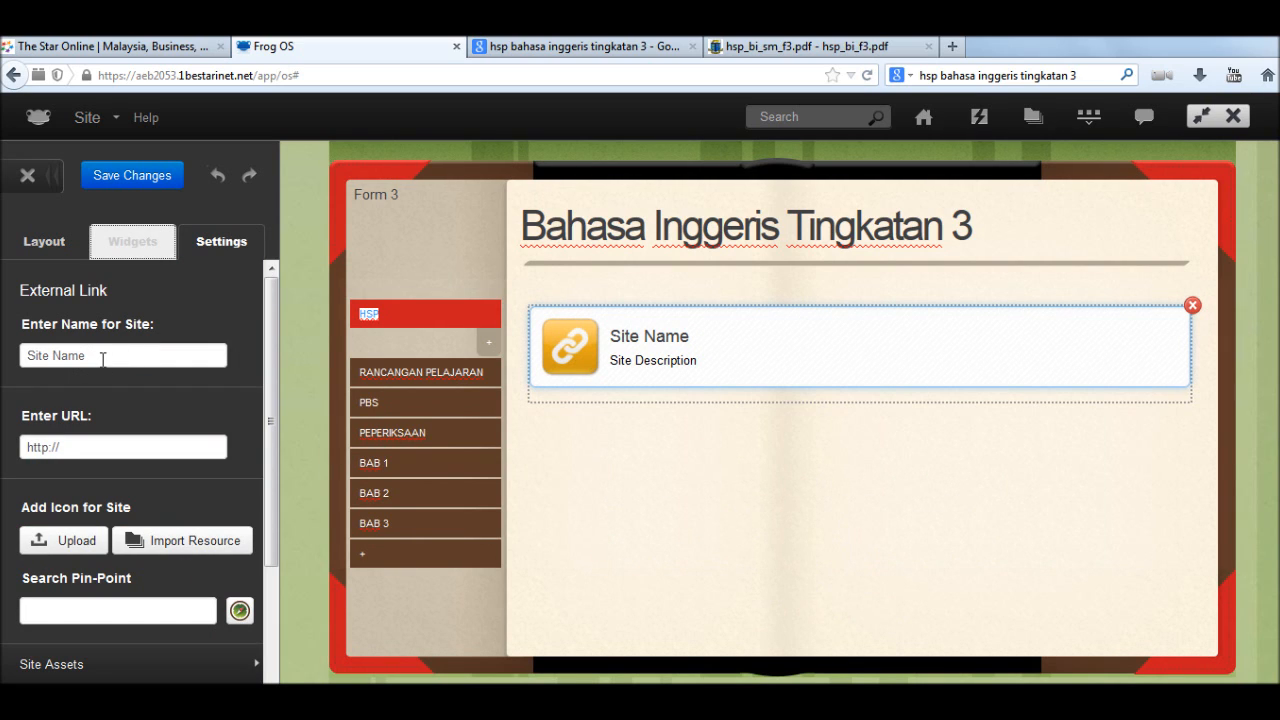
click(62, 357)
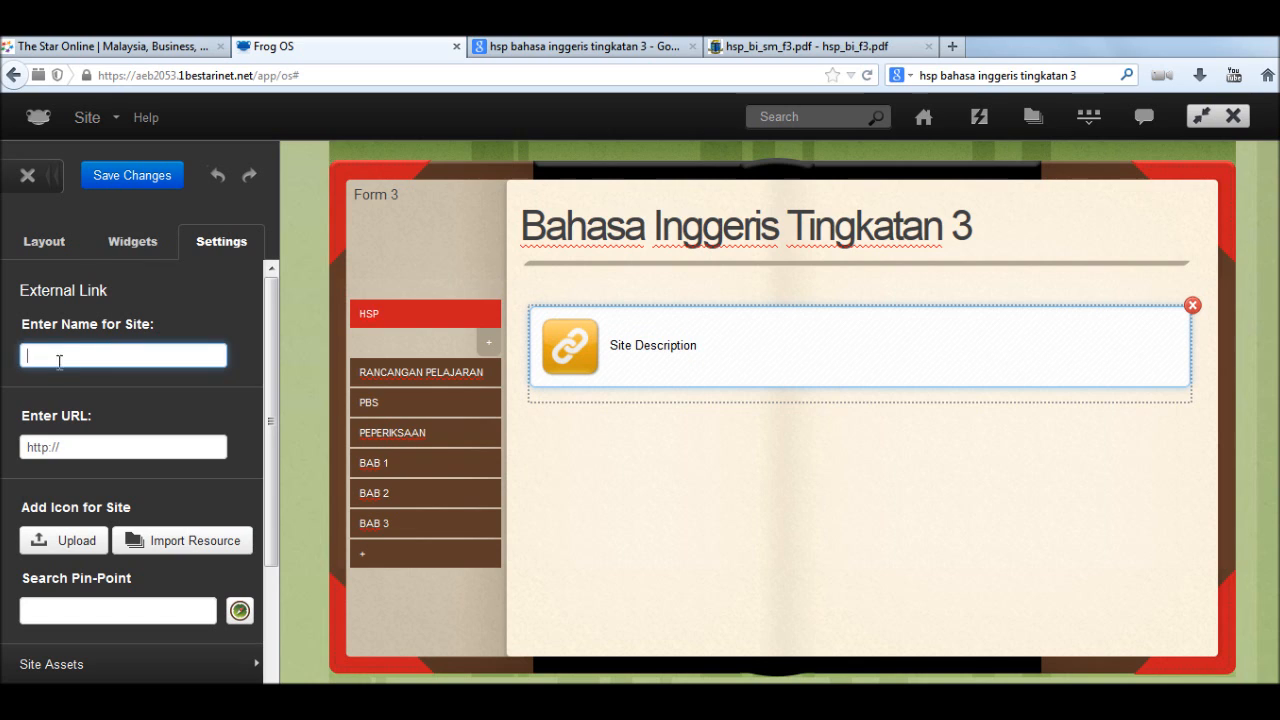
text(Huraian Sukatan Pelajaran)
Step: Set the description of the external link on the HSP page to "For teachers and students"
drag(272, 436, 274, 613)
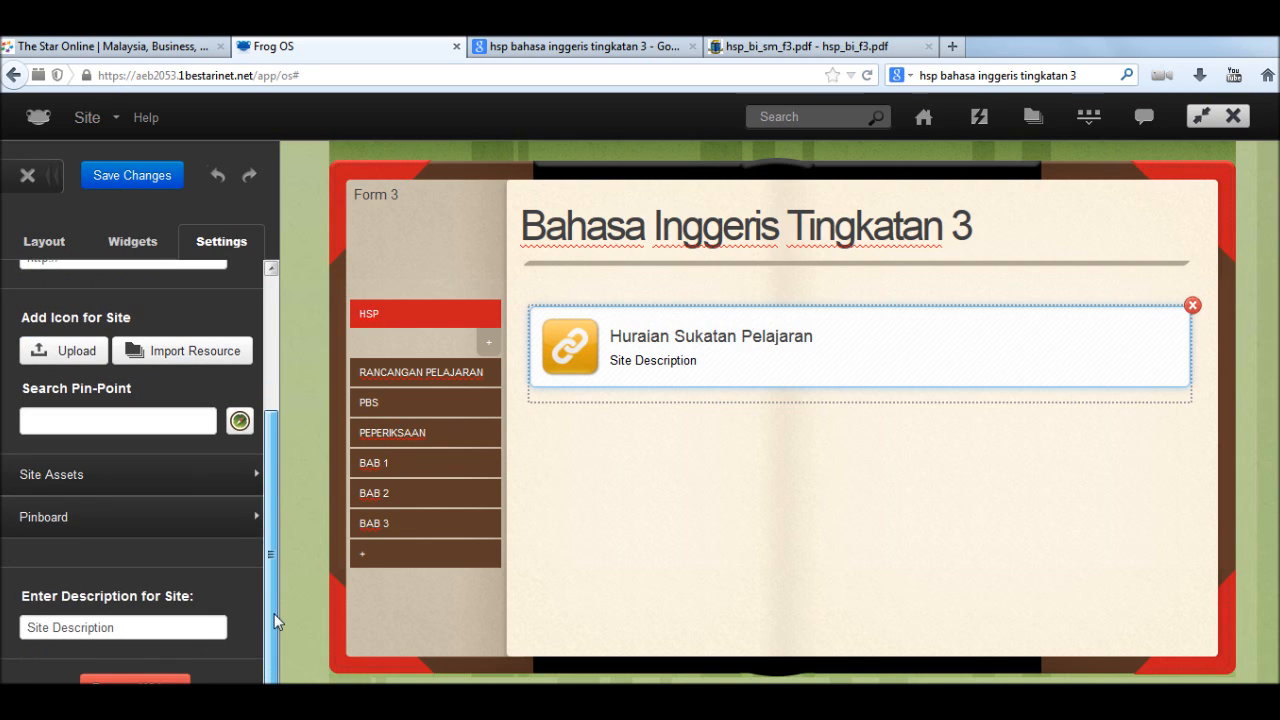
click(106, 620)
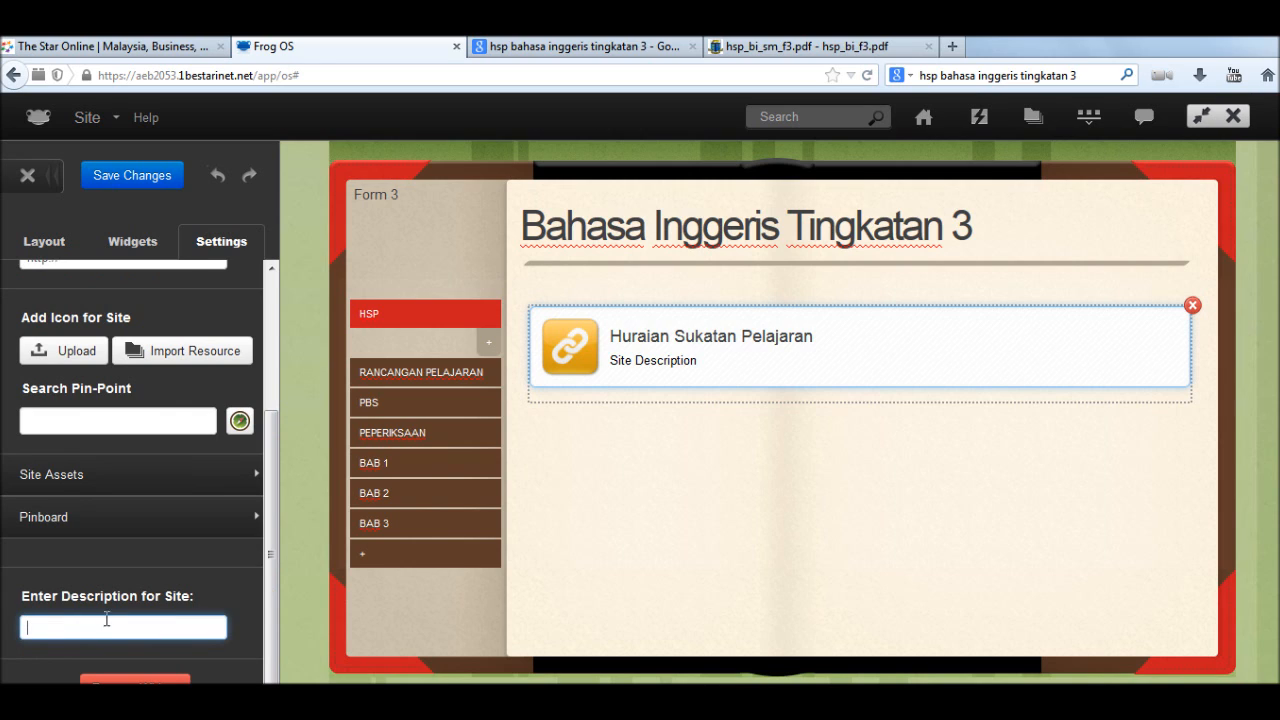
text(For teachers and students)
click(633, 532)
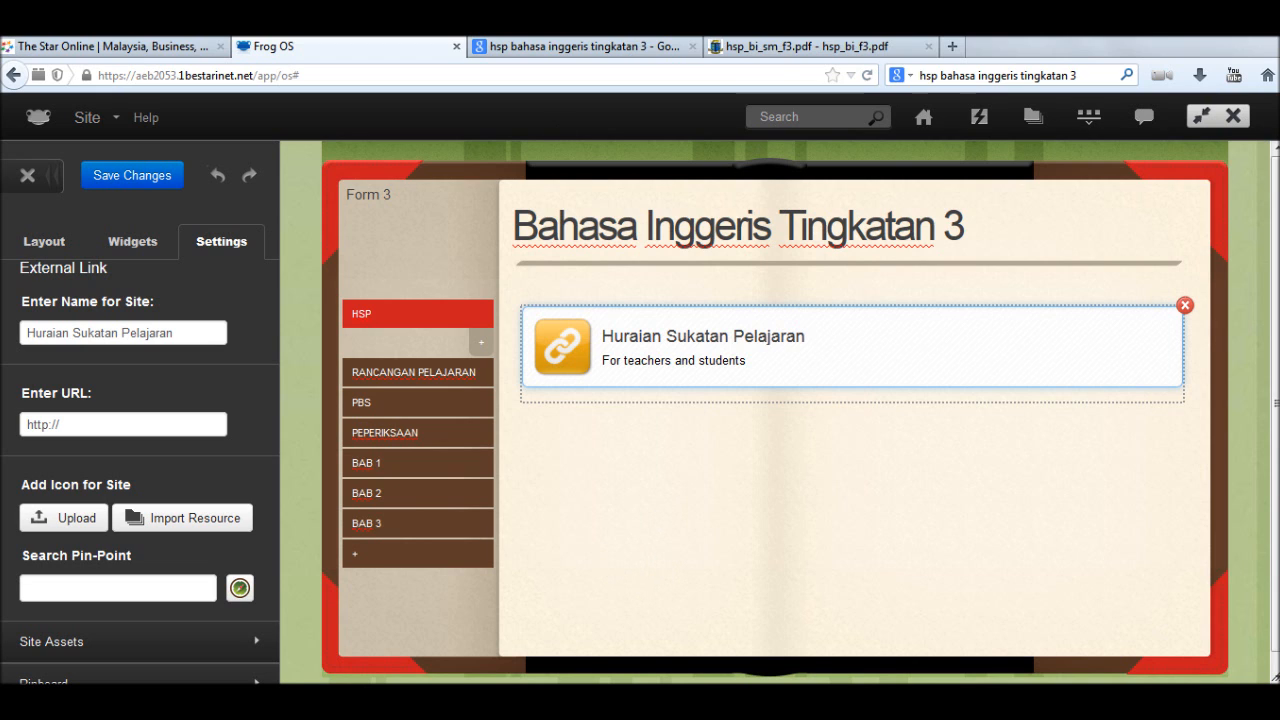
Step: Copy the full web address of the hsp_bi_f3.pdf syllabus document open in the browser
click(580, 46)
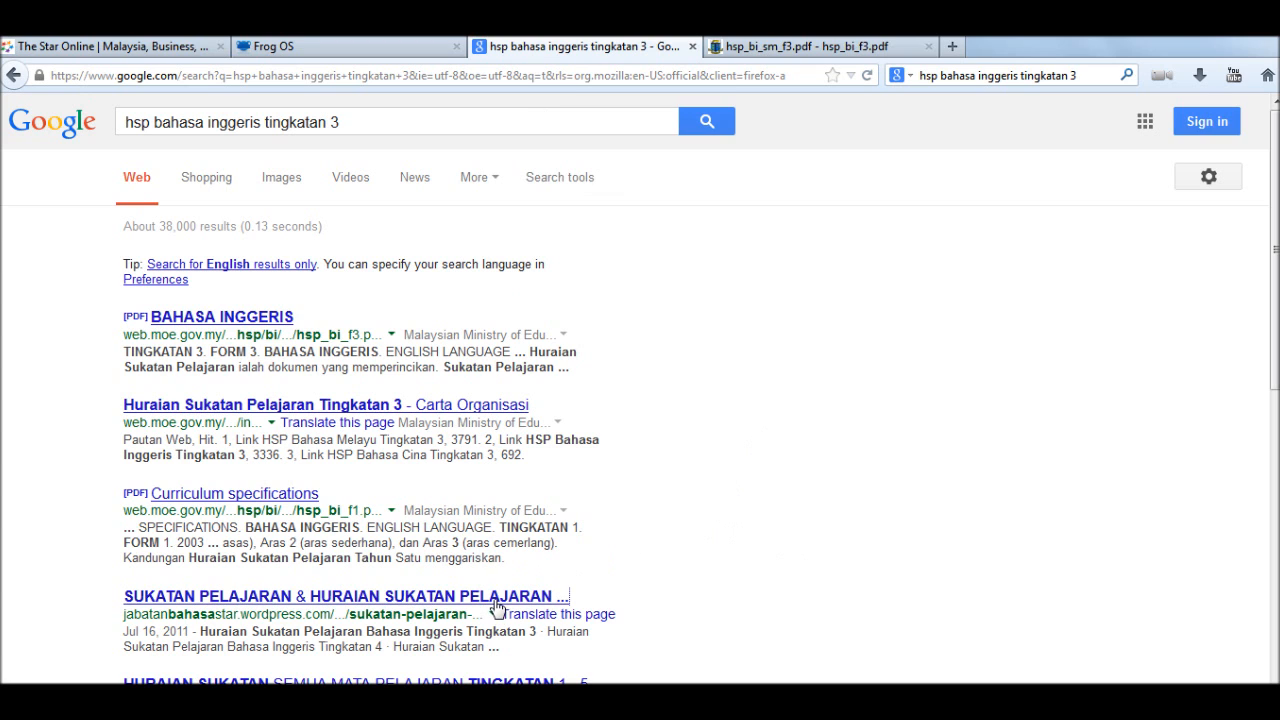
click(822, 46)
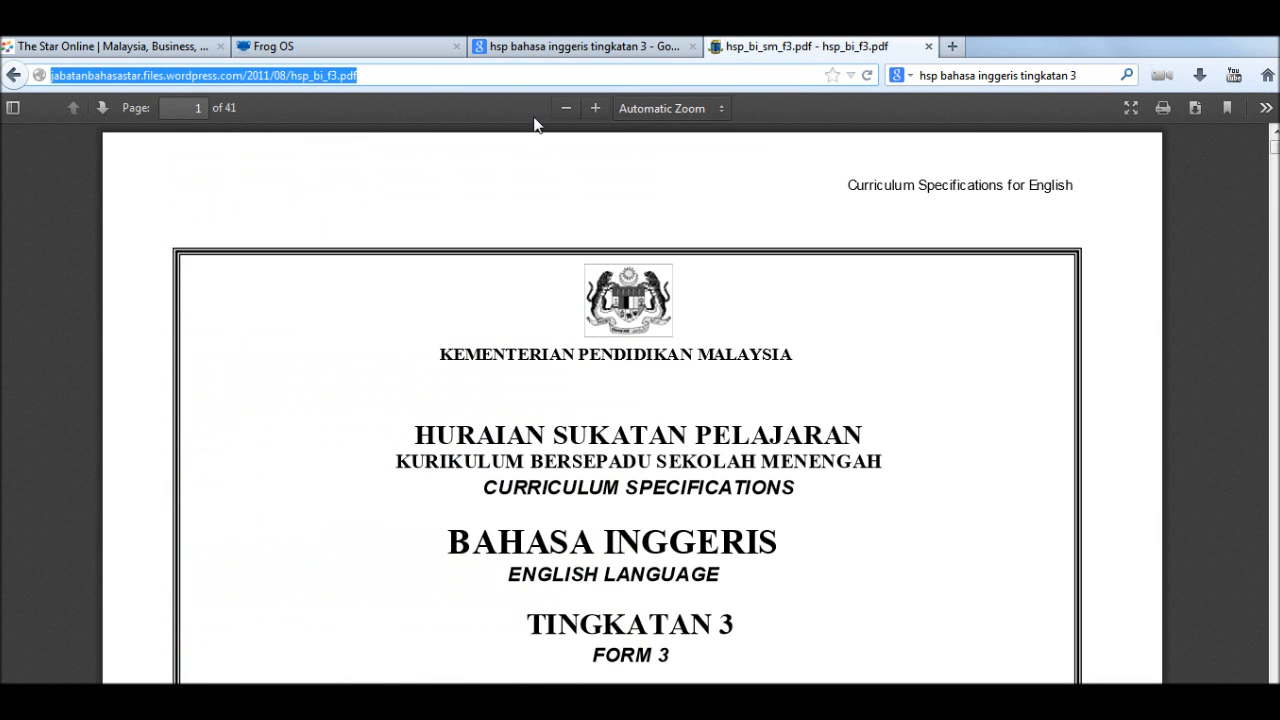
click(421, 74)
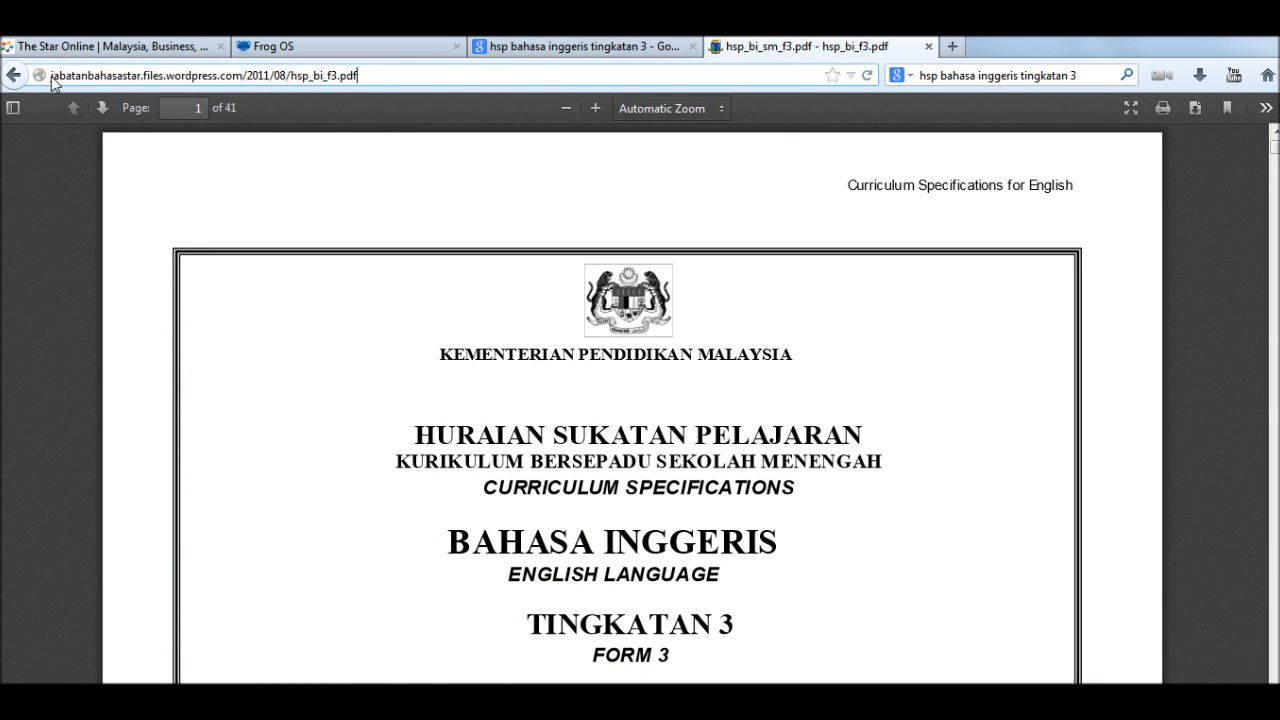
drag(51, 76, 434, 74)
right_click(273, 79)
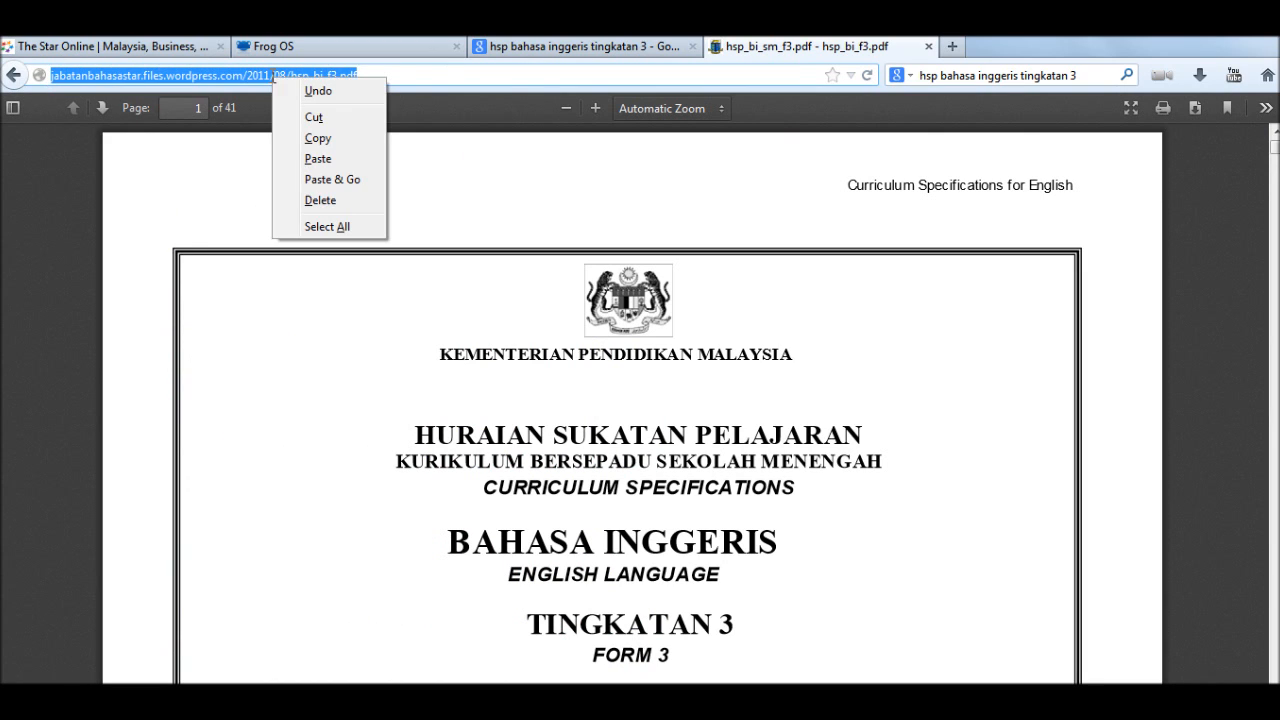
click(318, 139)
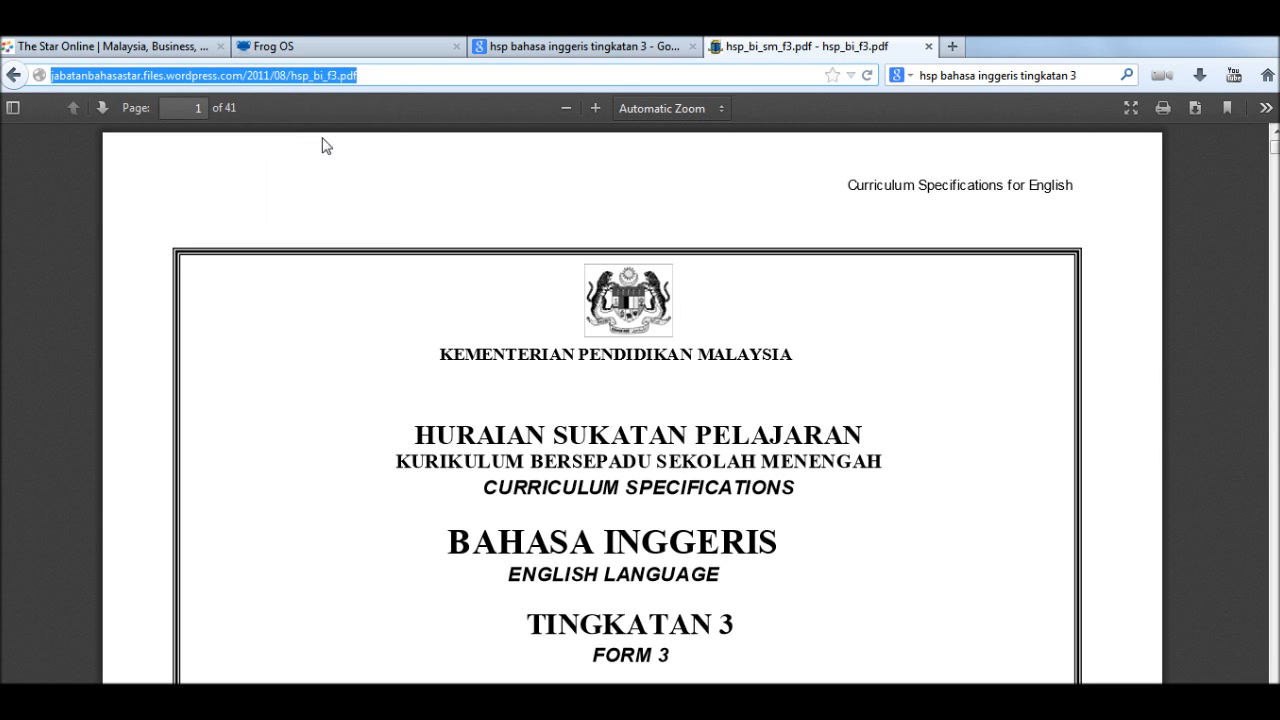
Step: Paste the copied PDF address as the URL of the Huraian Sukatan Pelajaran link in Frog OS, save the changes and leave edit mode
click(337, 49)
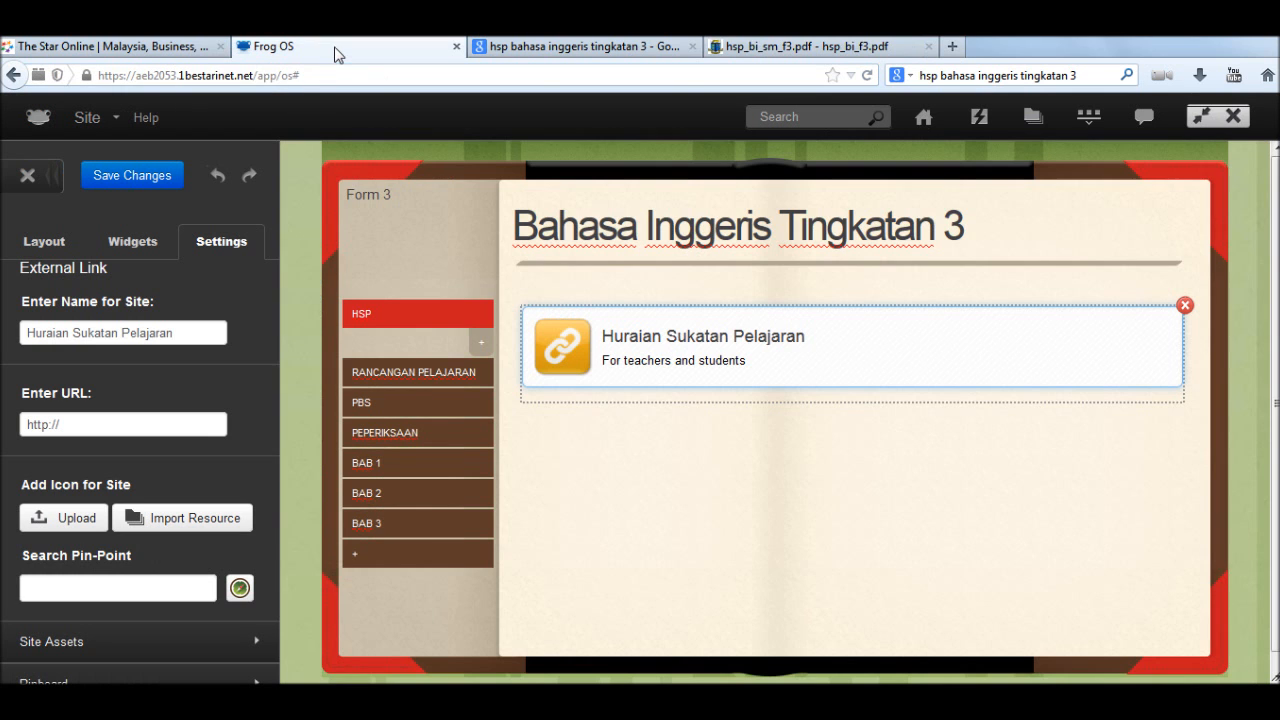
click(70, 424)
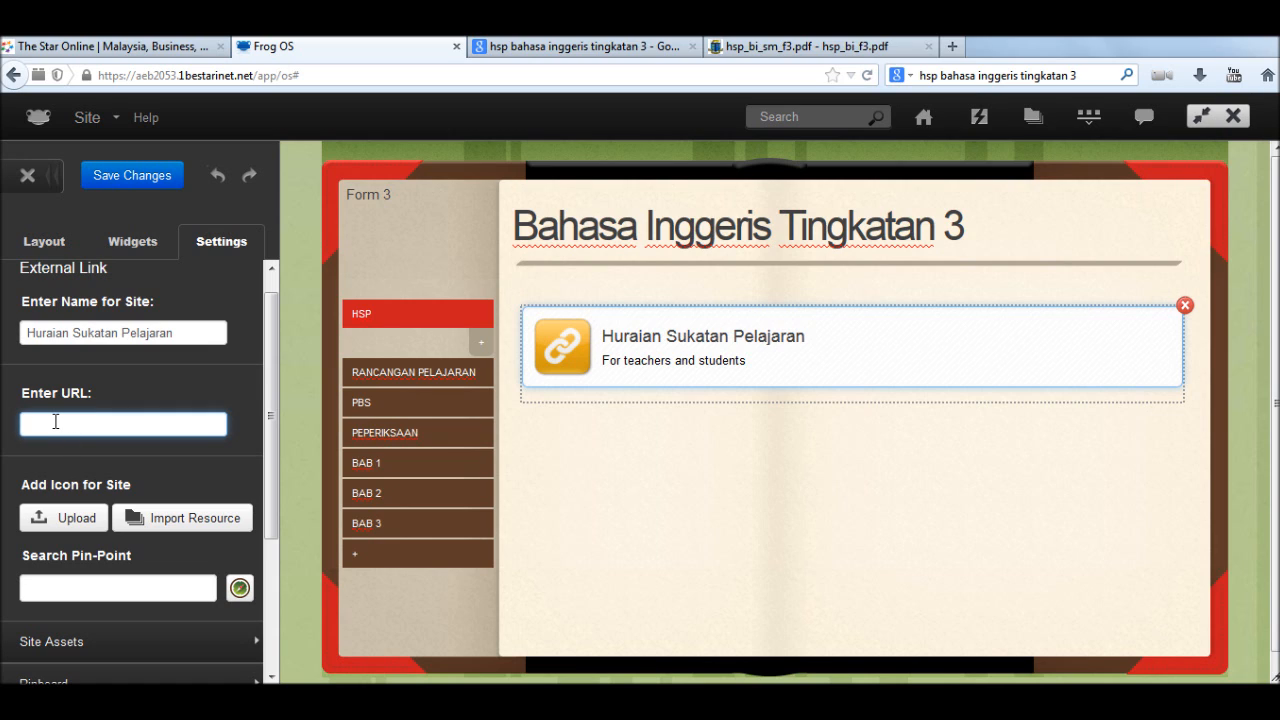
key(ctrl+v)
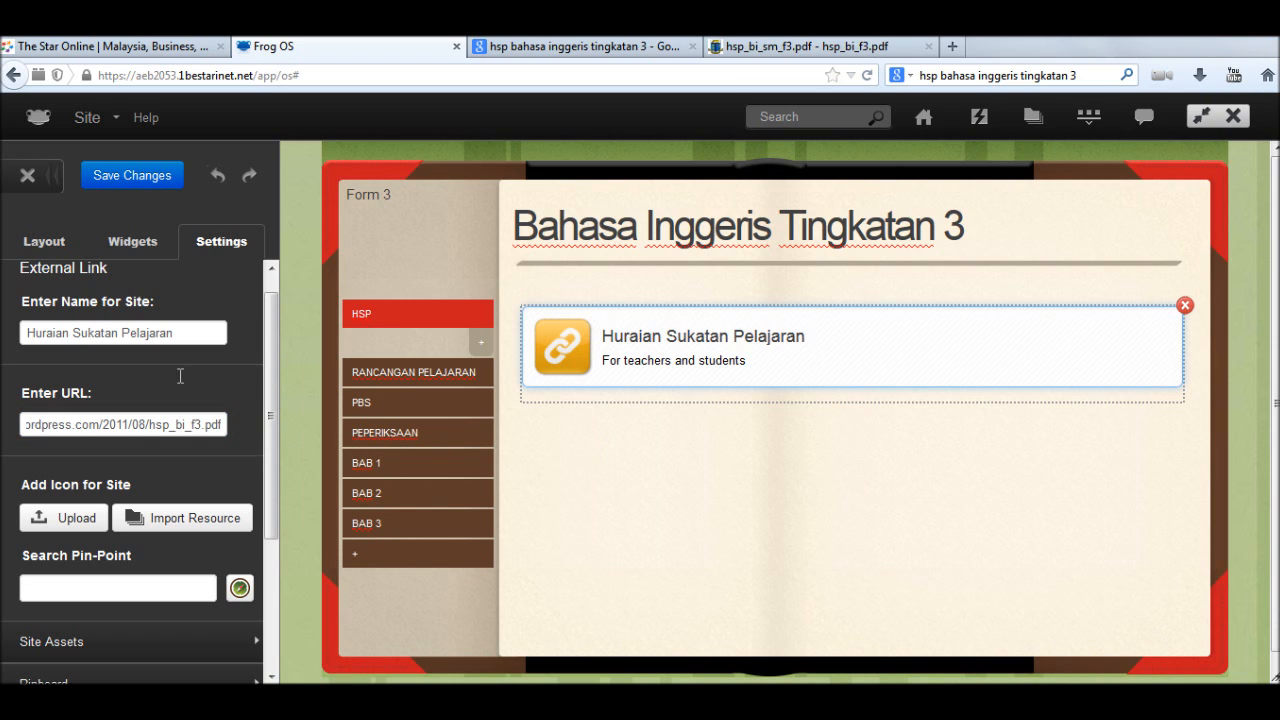
click(123, 177)
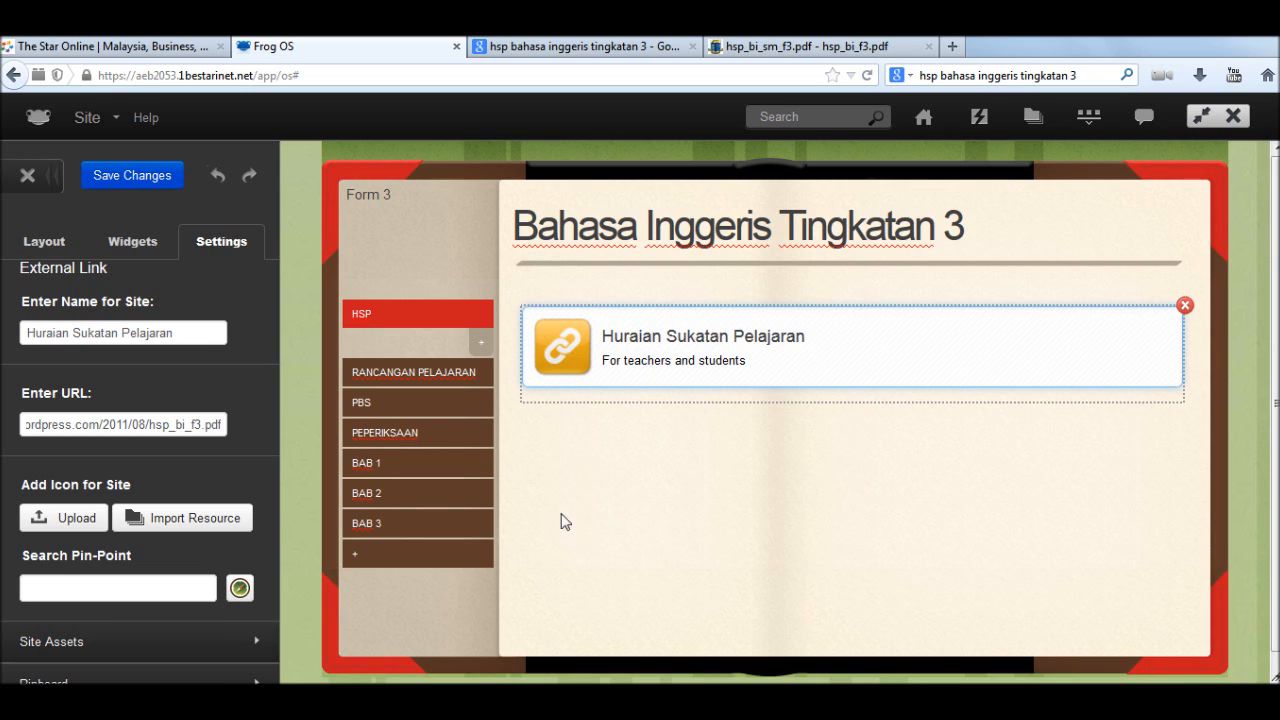
click(27, 177)
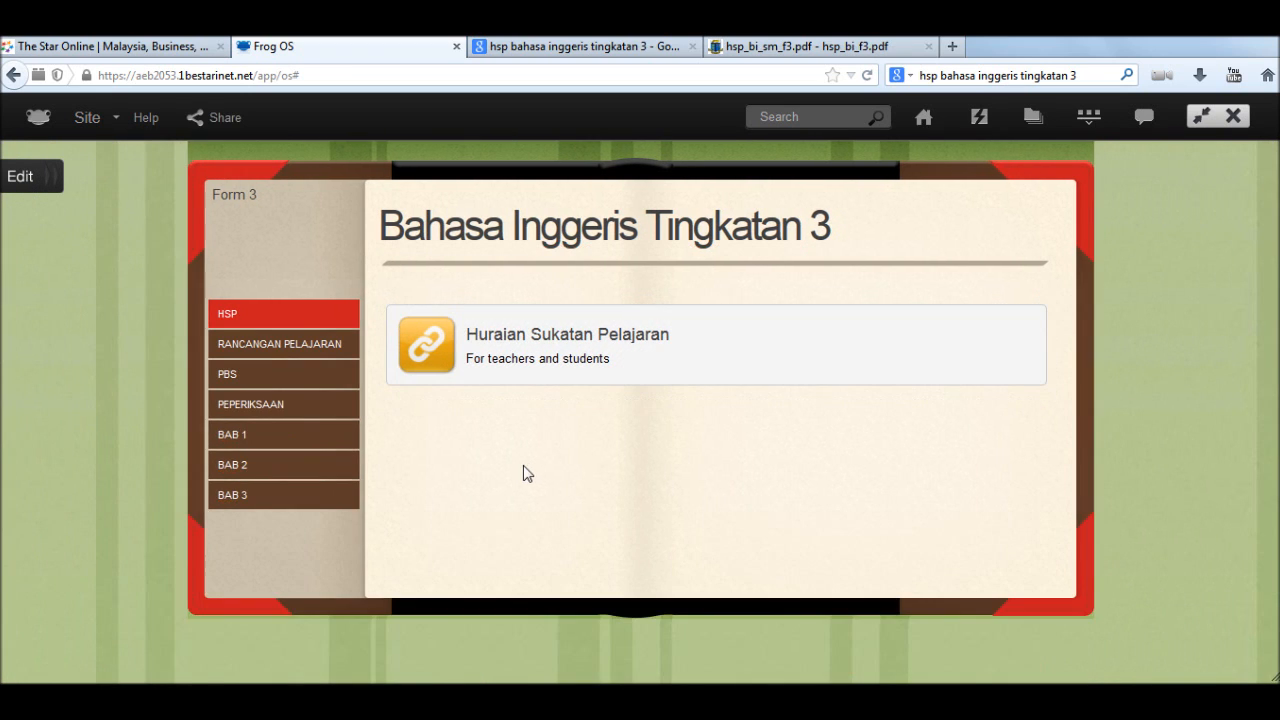
Step: Test the Huraian Sukatan Pelajaran link and look through the PDF it opens
click(490, 350)
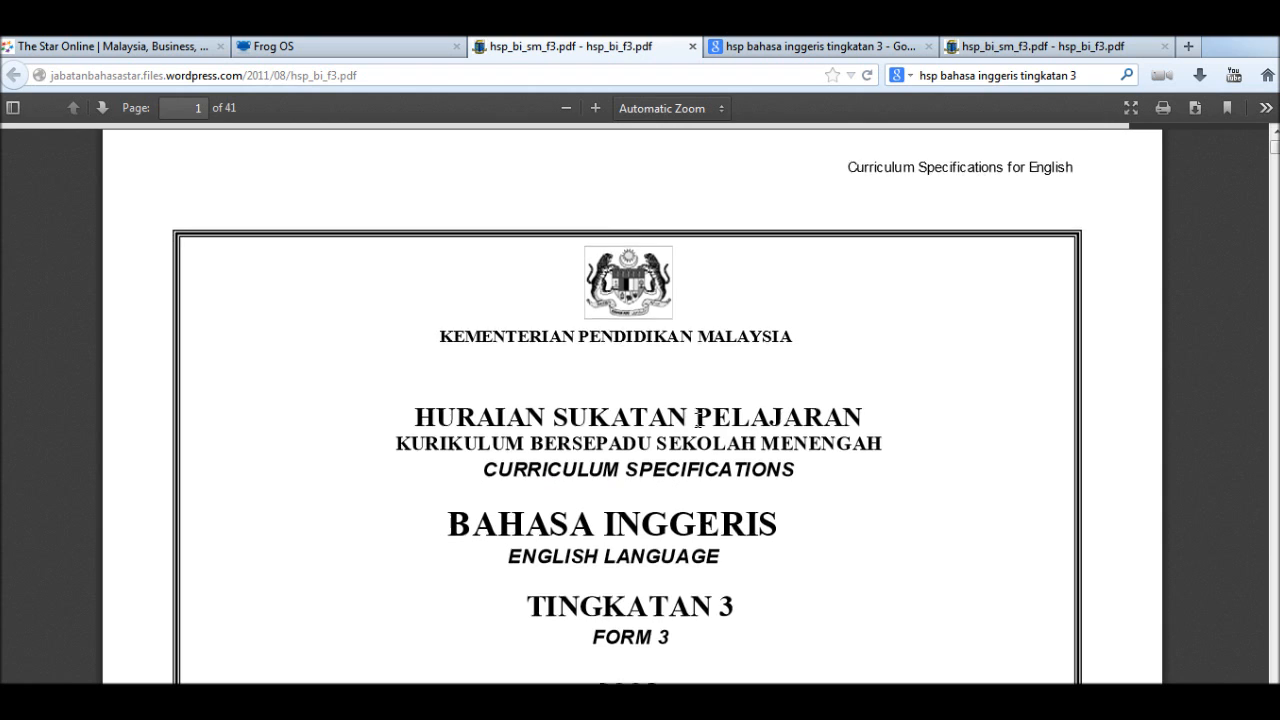
scroll(735, 397, down, 2)
scroll(735, 397, down, 3)
scroll(680, 408, up, 2)
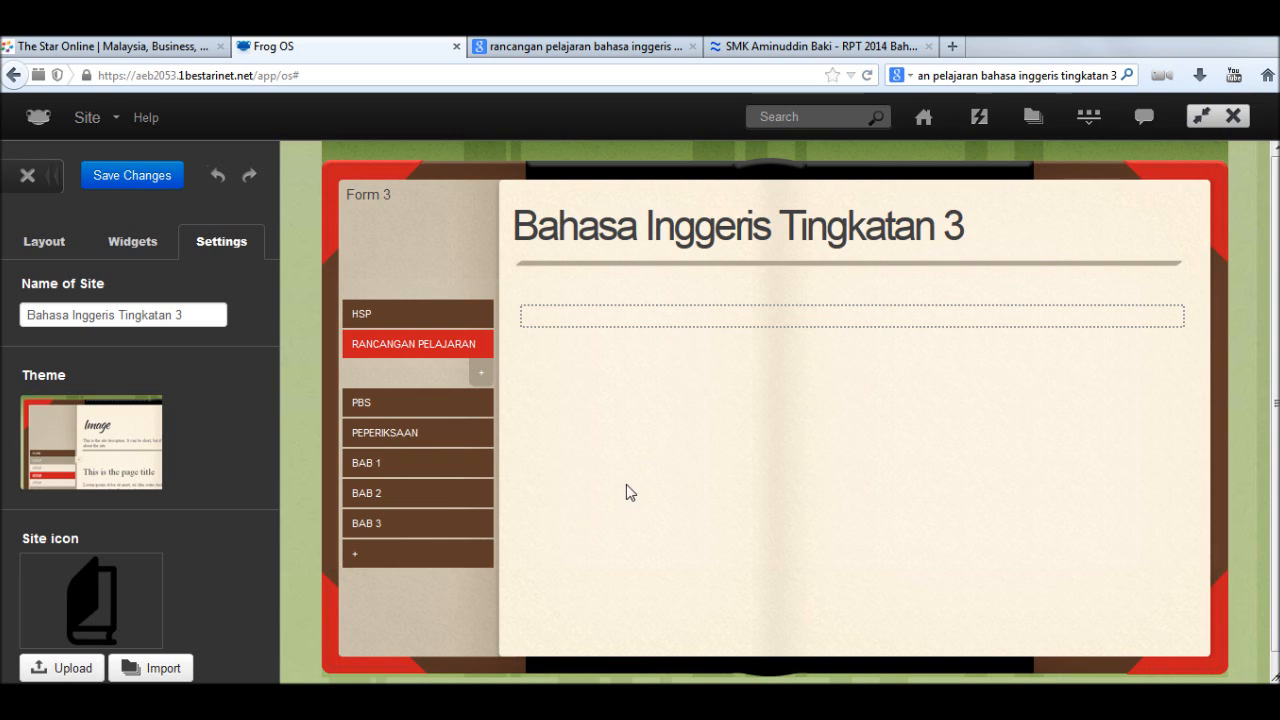
Step: Add a Link to File widget to the content area of the RANCANGAN PELAJARAN page and open its settings
click(120, 240)
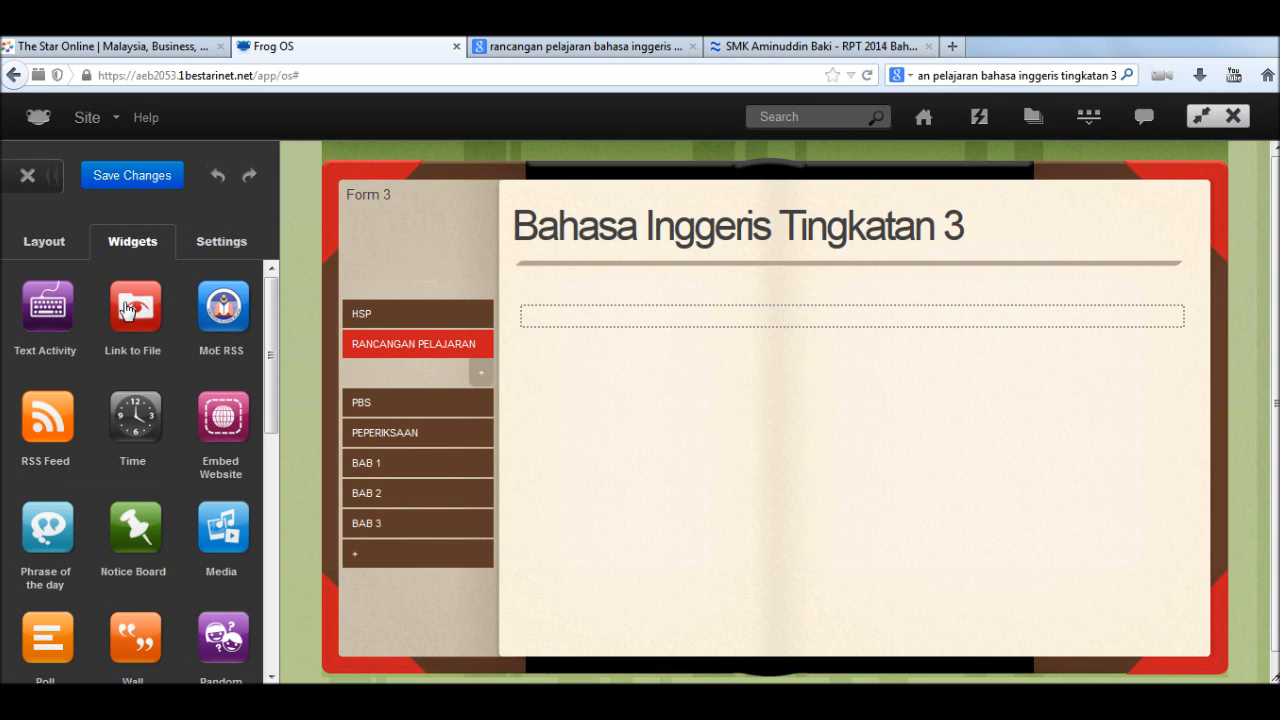
drag(127, 309, 650, 330)
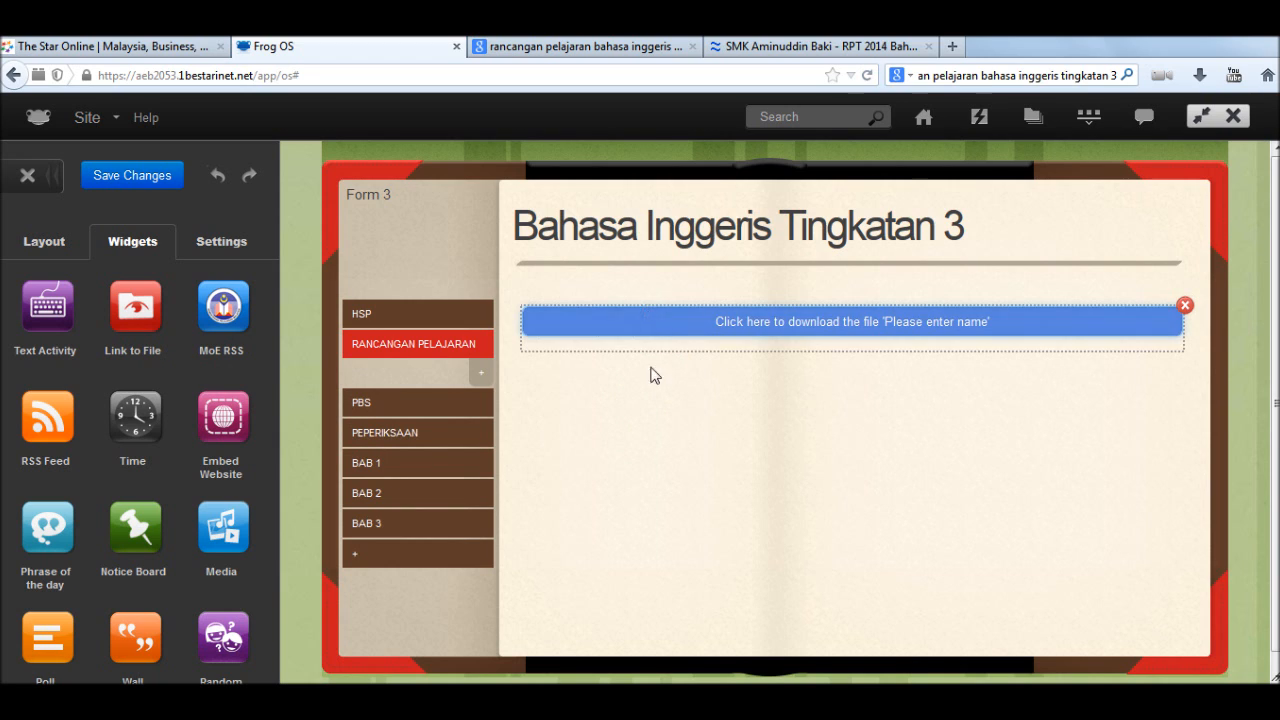
click(700, 327)
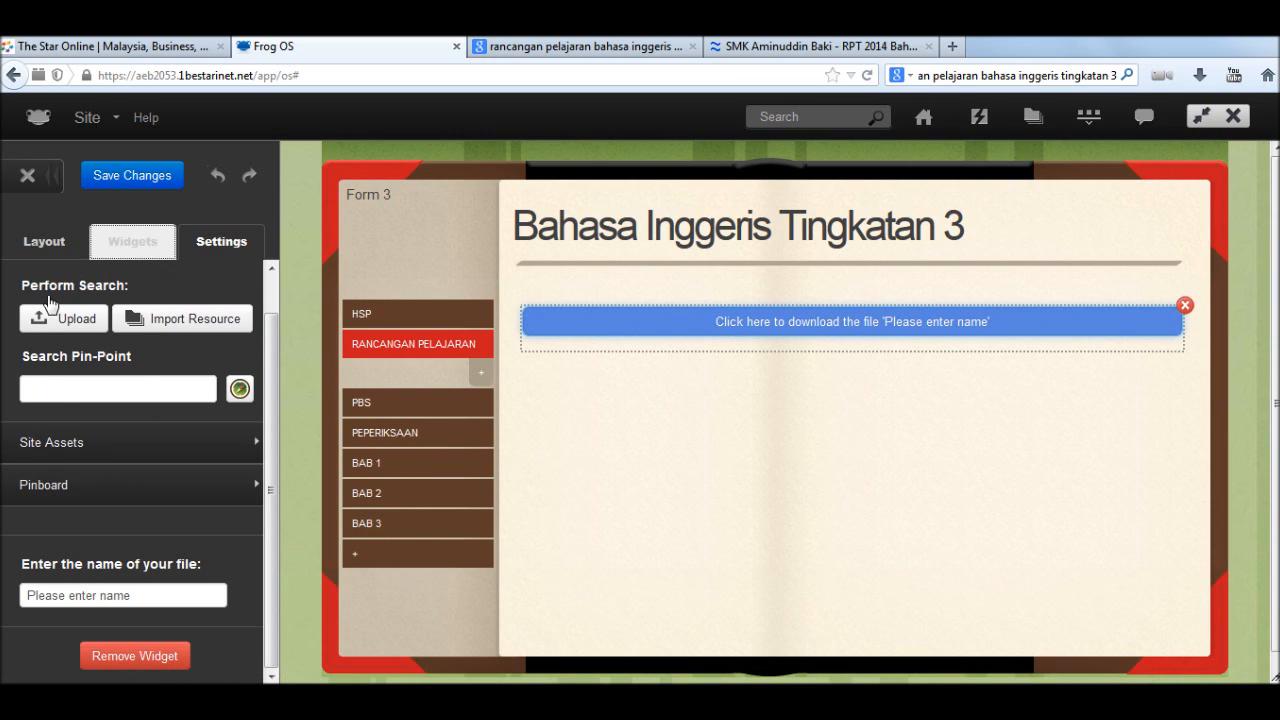
Step: Upload the DOCX file RPT ENG FORM 3 2014 from the Desktop to the Link to File widget
click(76, 320)
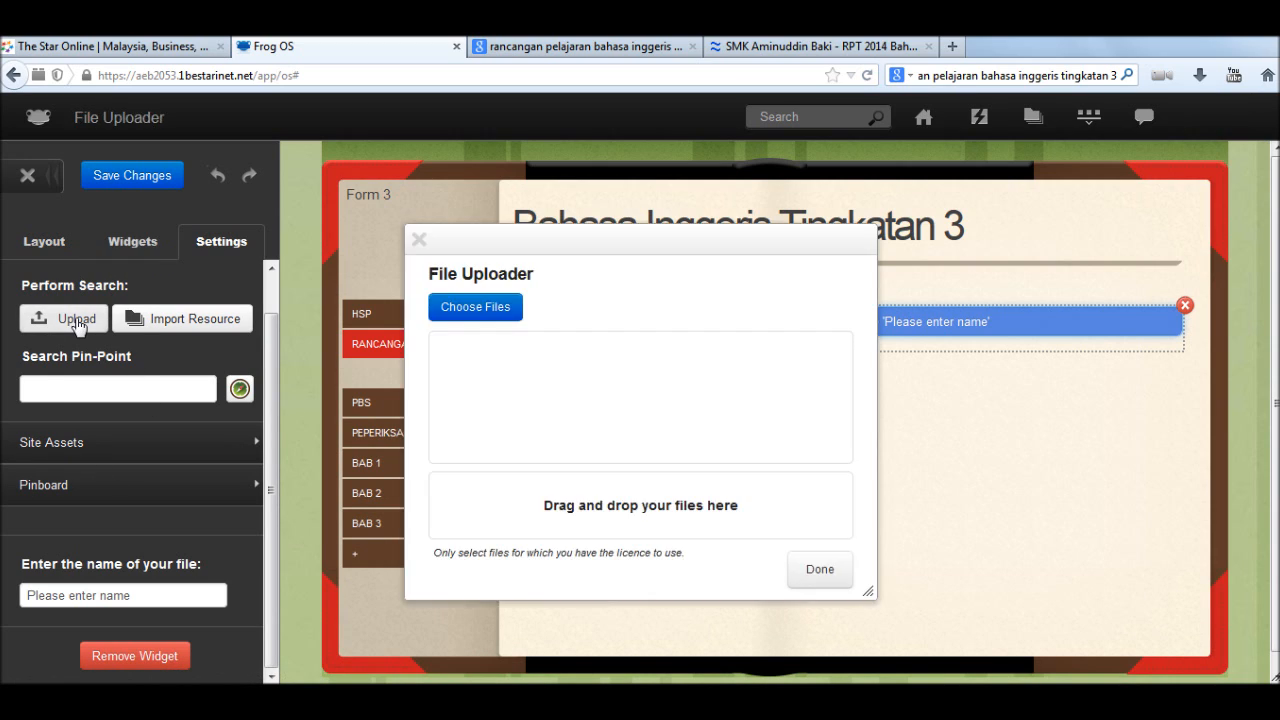
click(480, 314)
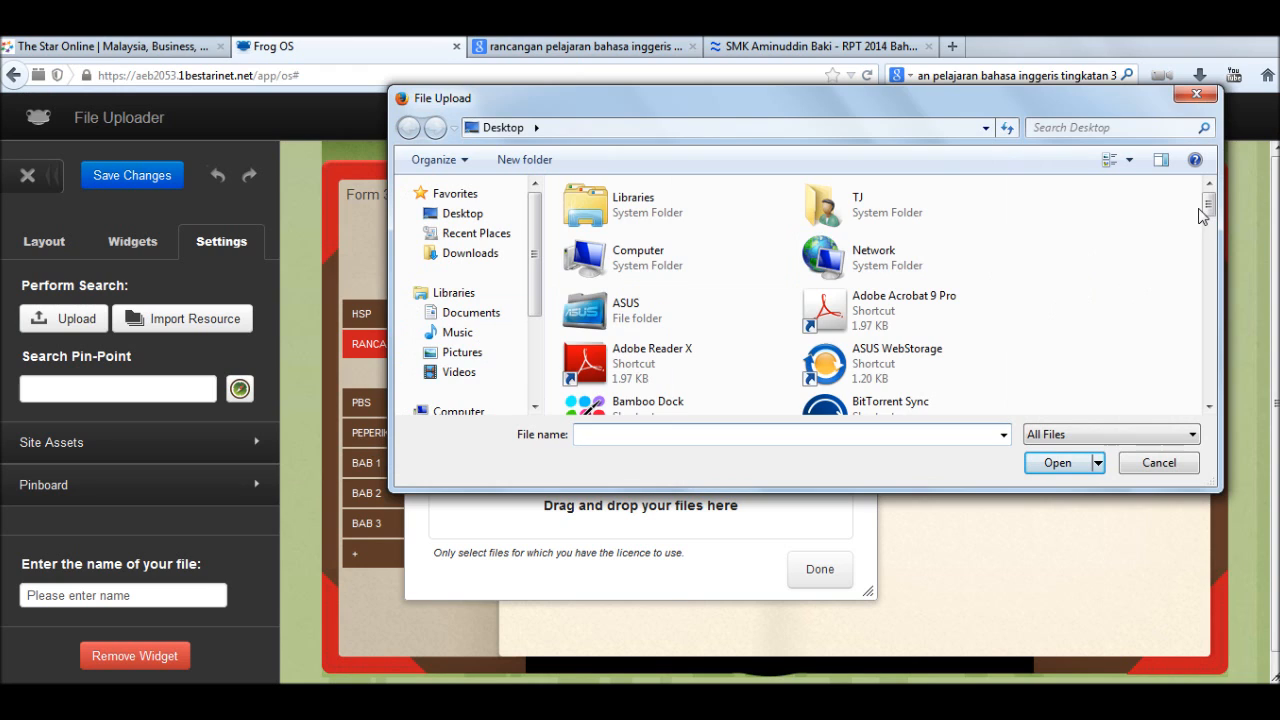
drag(1207, 208, 1207, 355)
click(828, 282)
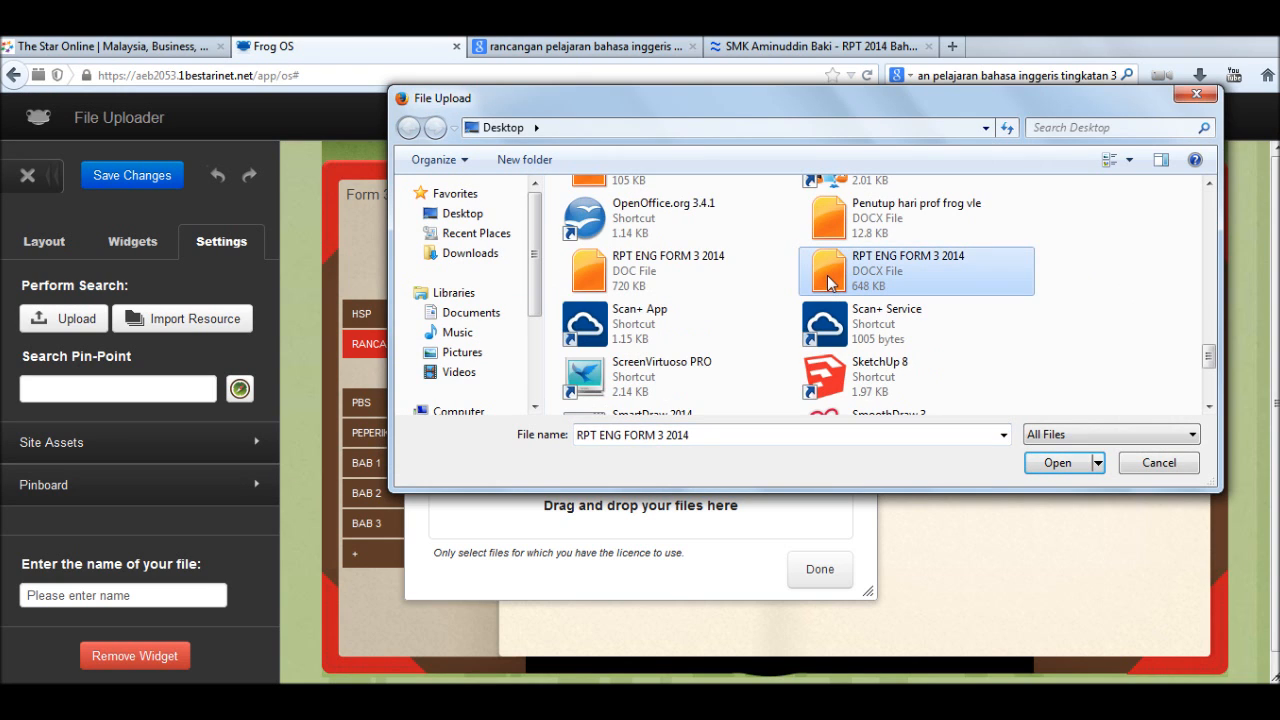
click(1058, 462)
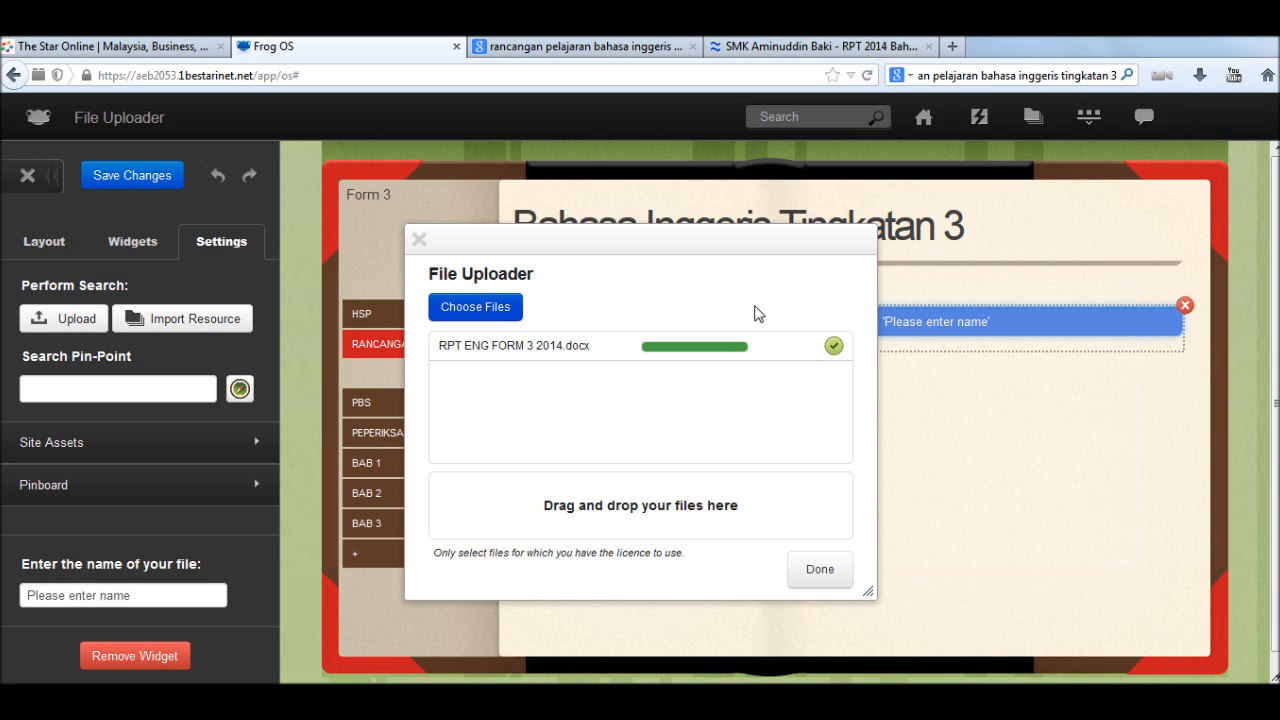
click(820, 575)
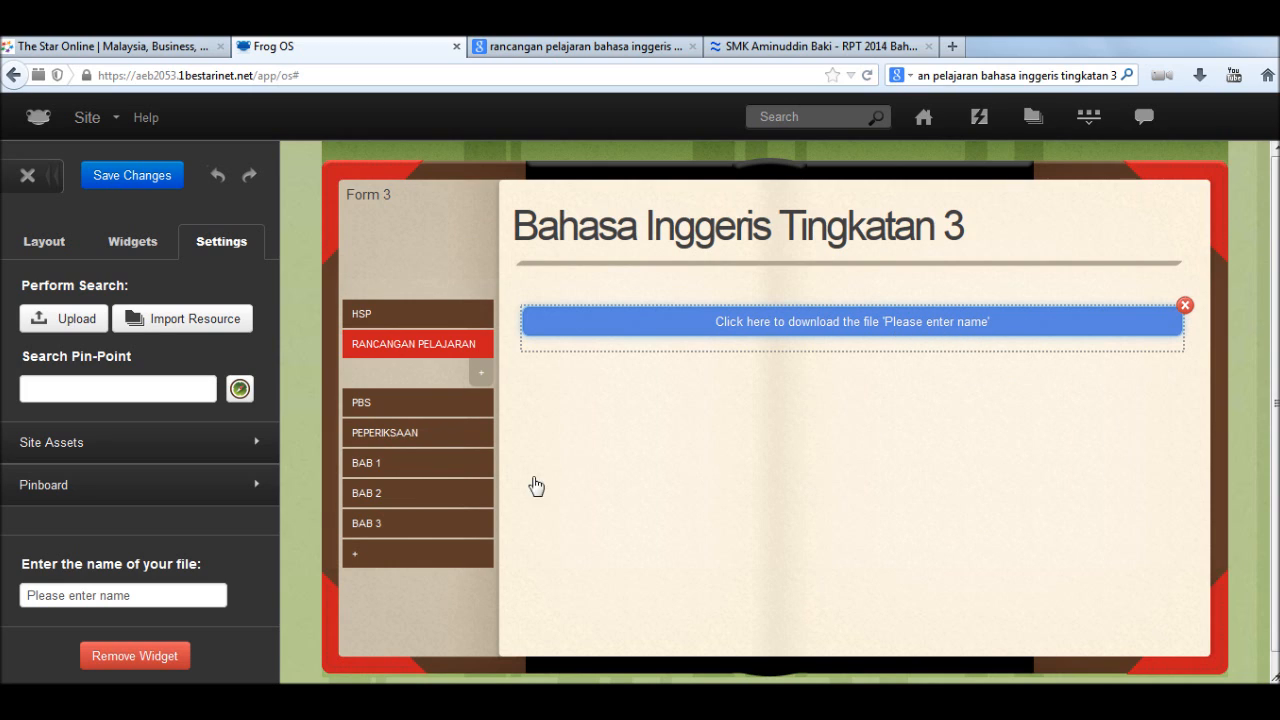
Step: Name the linked file Rancangan Pelajaran, save the changes and leave edit mode
click(148, 600)
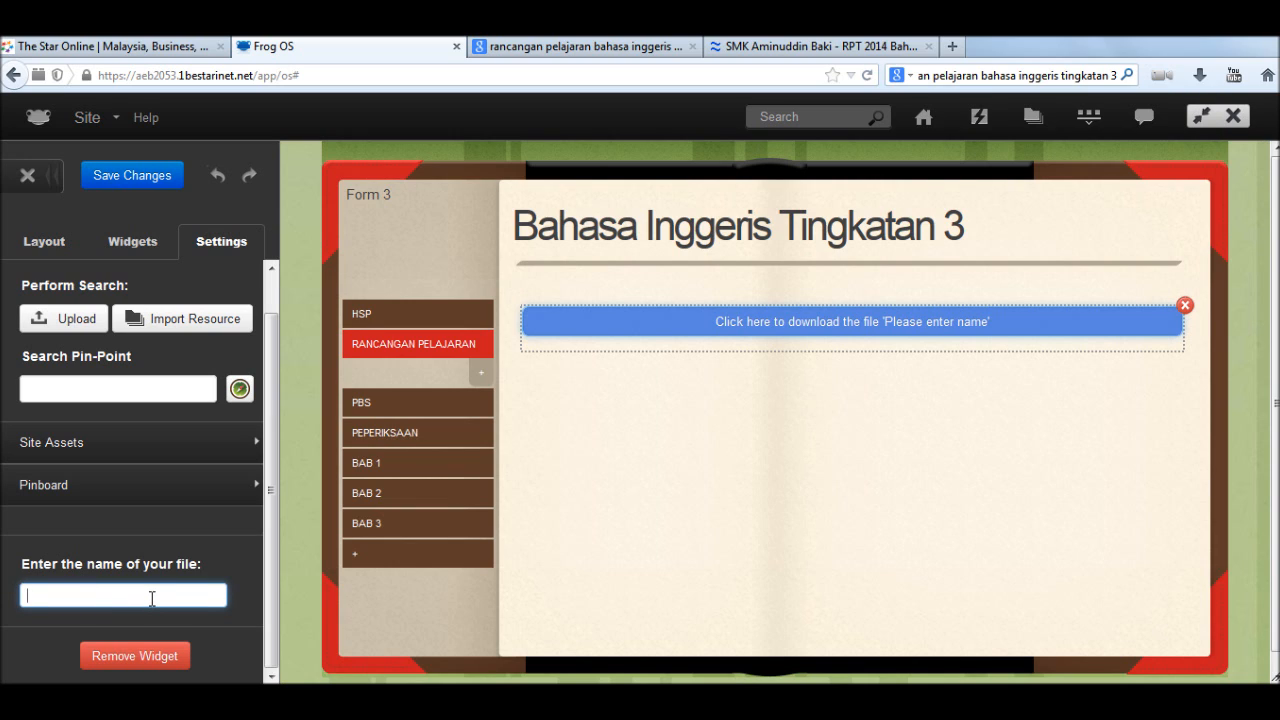
key(ctrl+v)
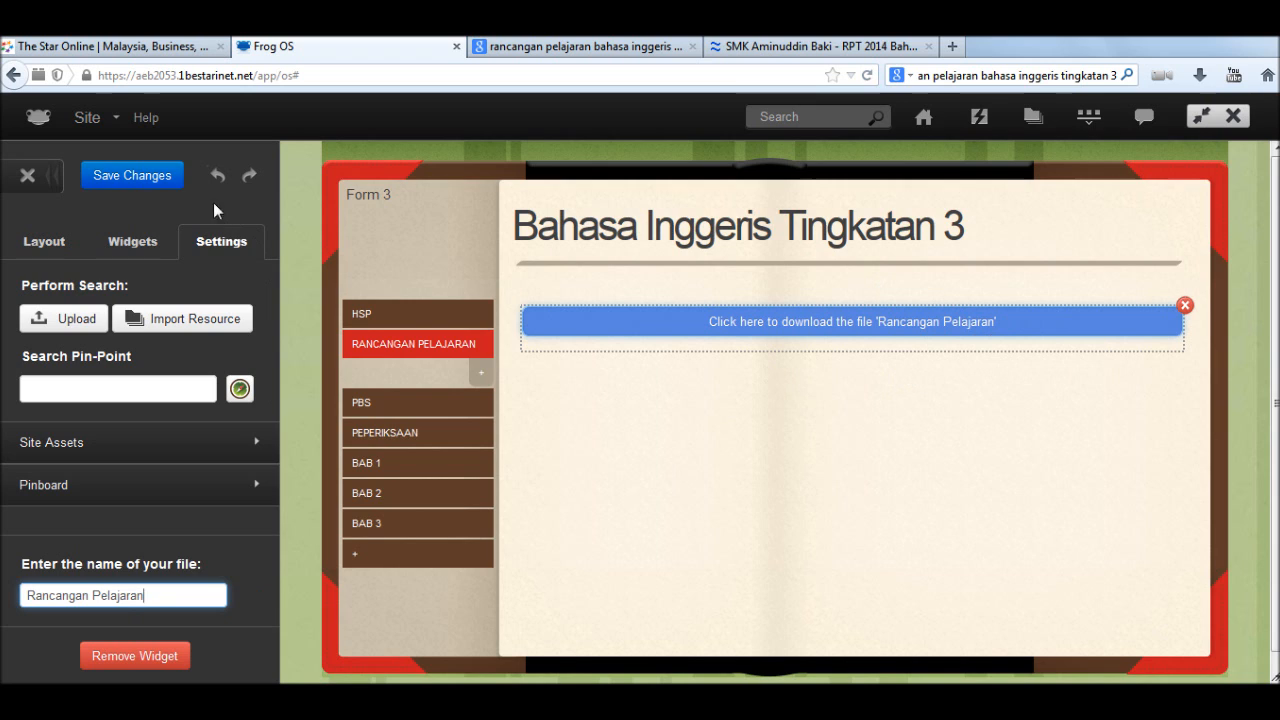
click(126, 176)
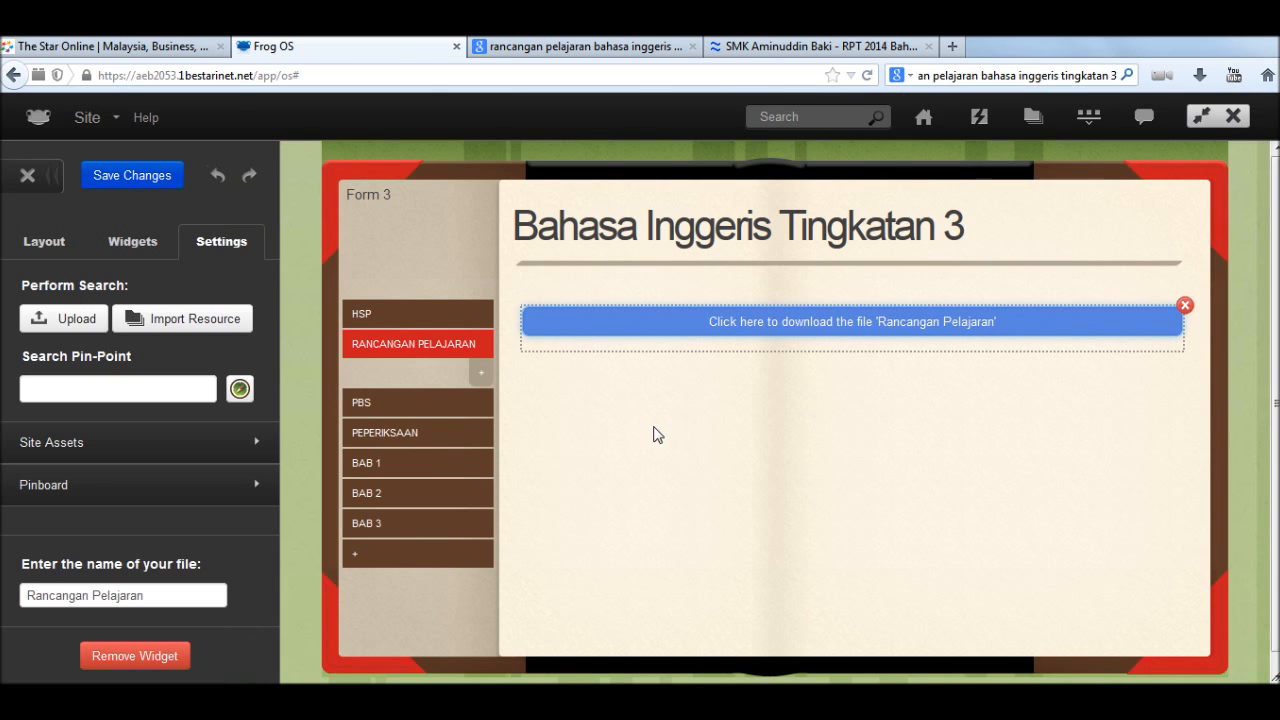
click(28, 176)
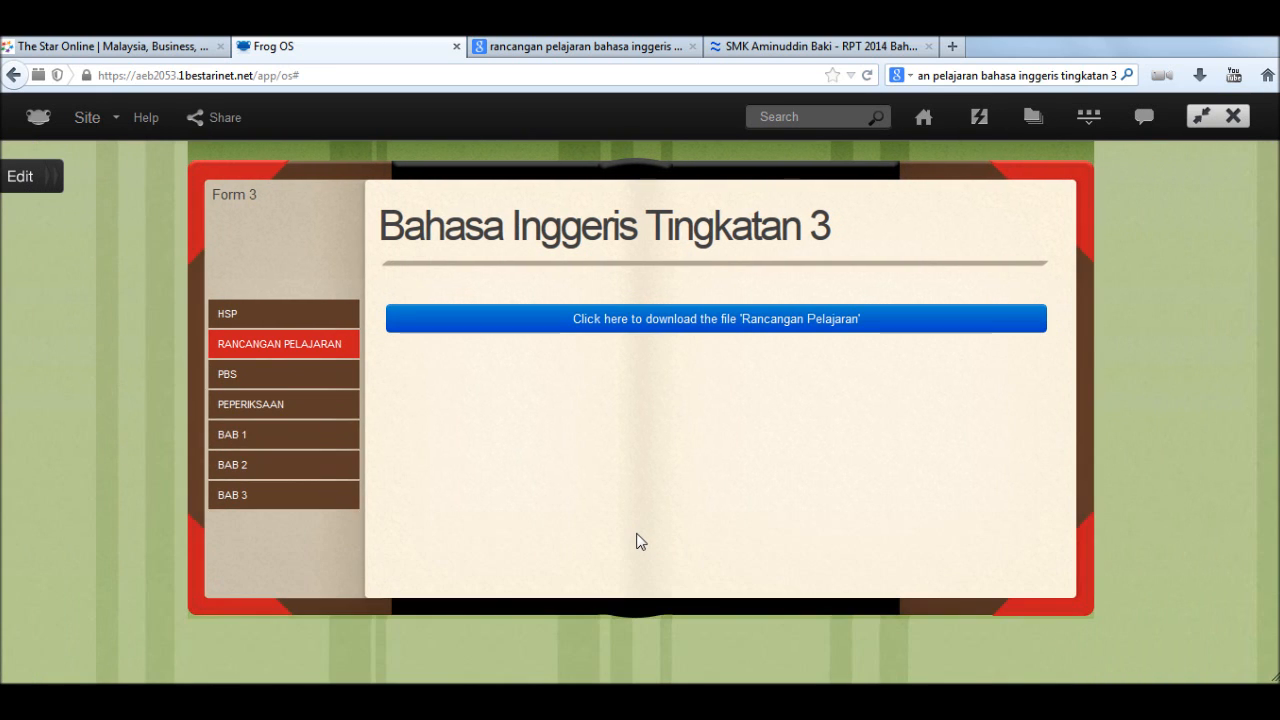
Step: Test the Rancangan Pelajaran download by opening the file with Microsoft Office Client Virtualization Handler
click(623, 326)
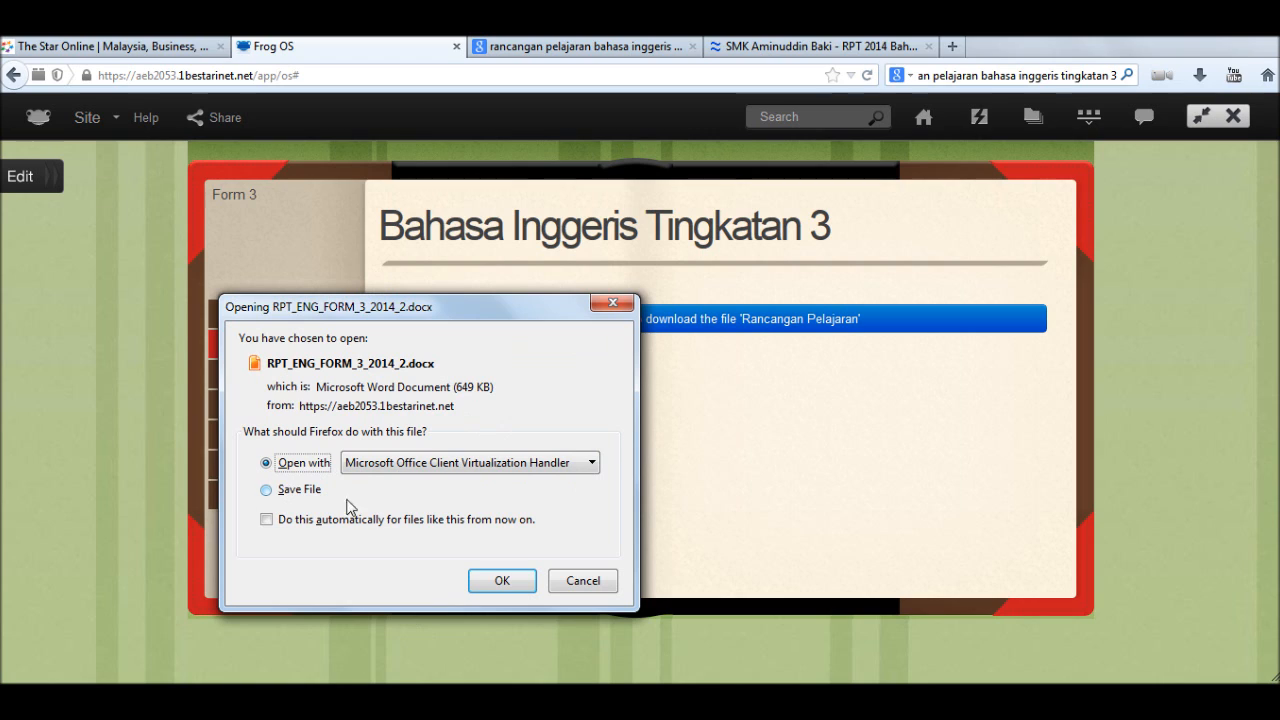
click(501, 583)
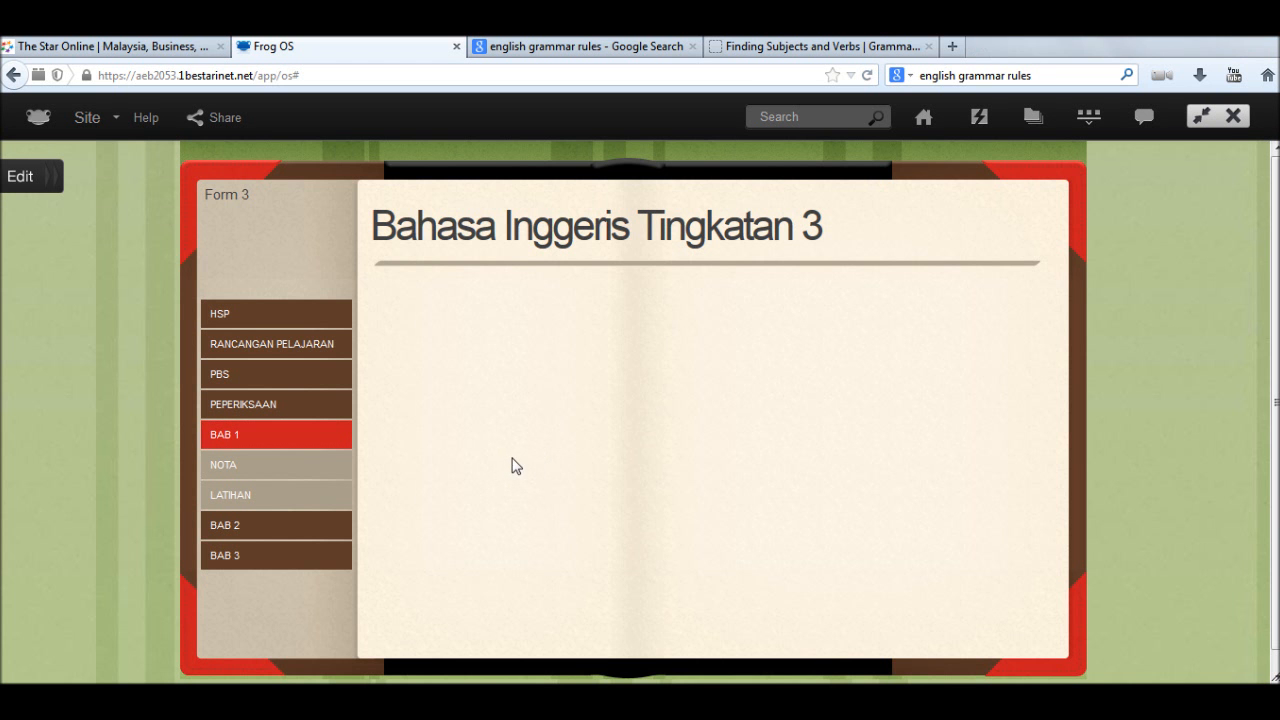
Step: Edit the site again, add a Text widget to the NOTA sub-page of BAB 1 and open its sample text for editing
click(28, 180)
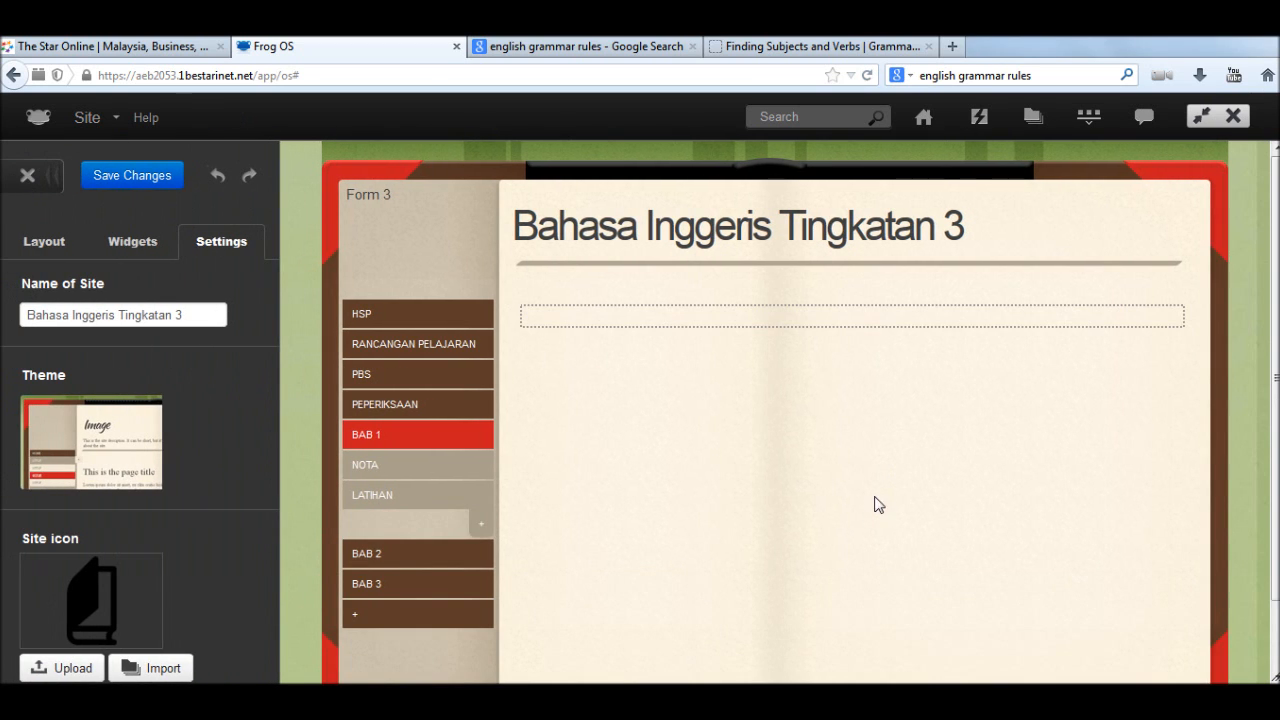
click(406, 470)
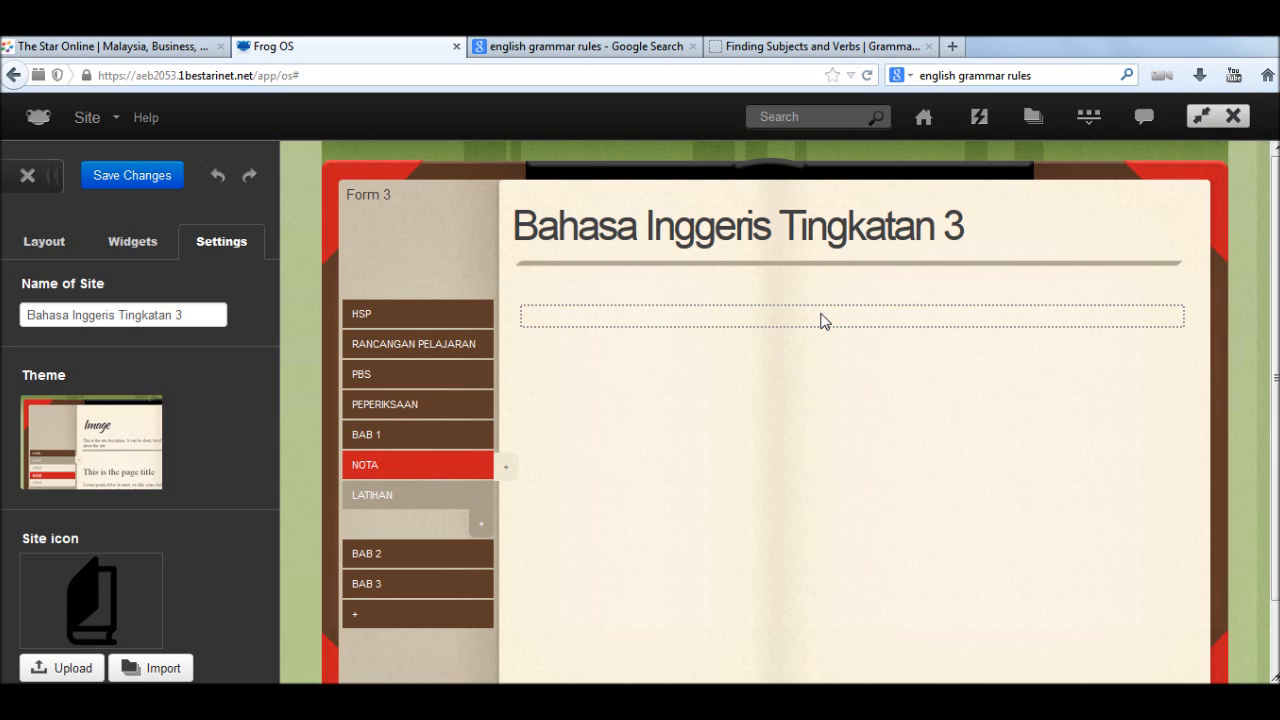
click(130, 243)
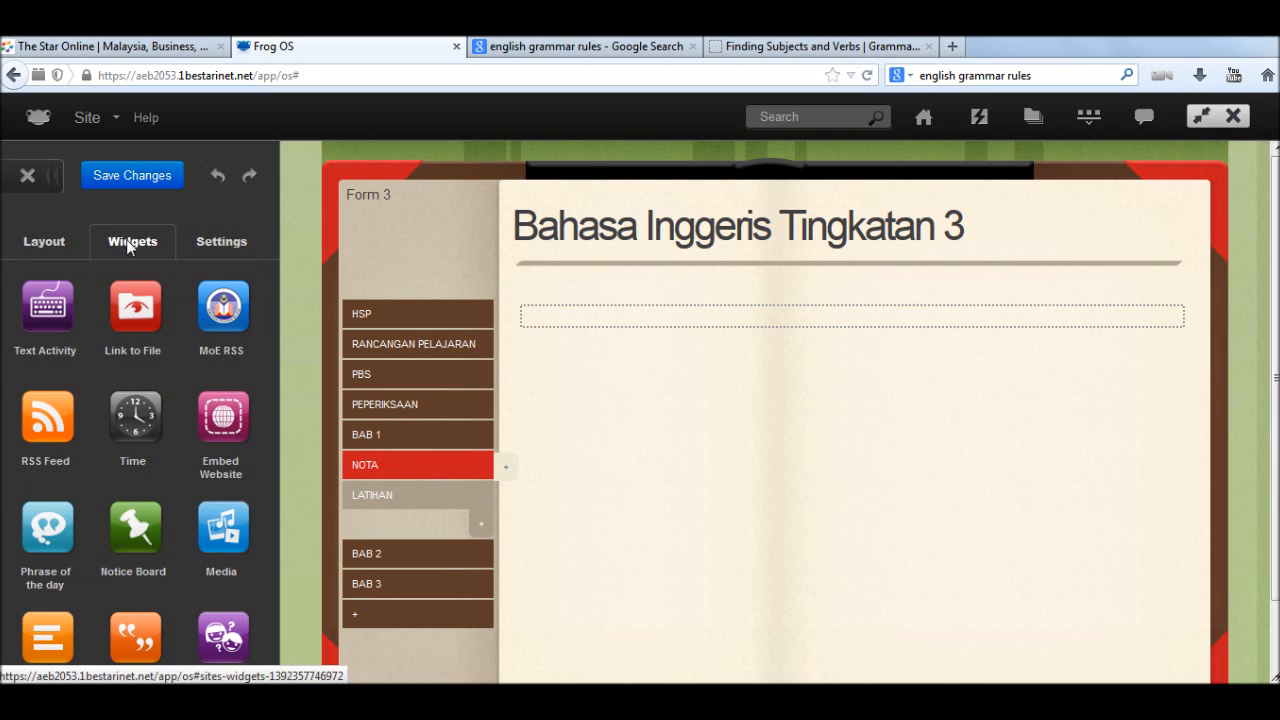
scroll(220, 420, down, 4)
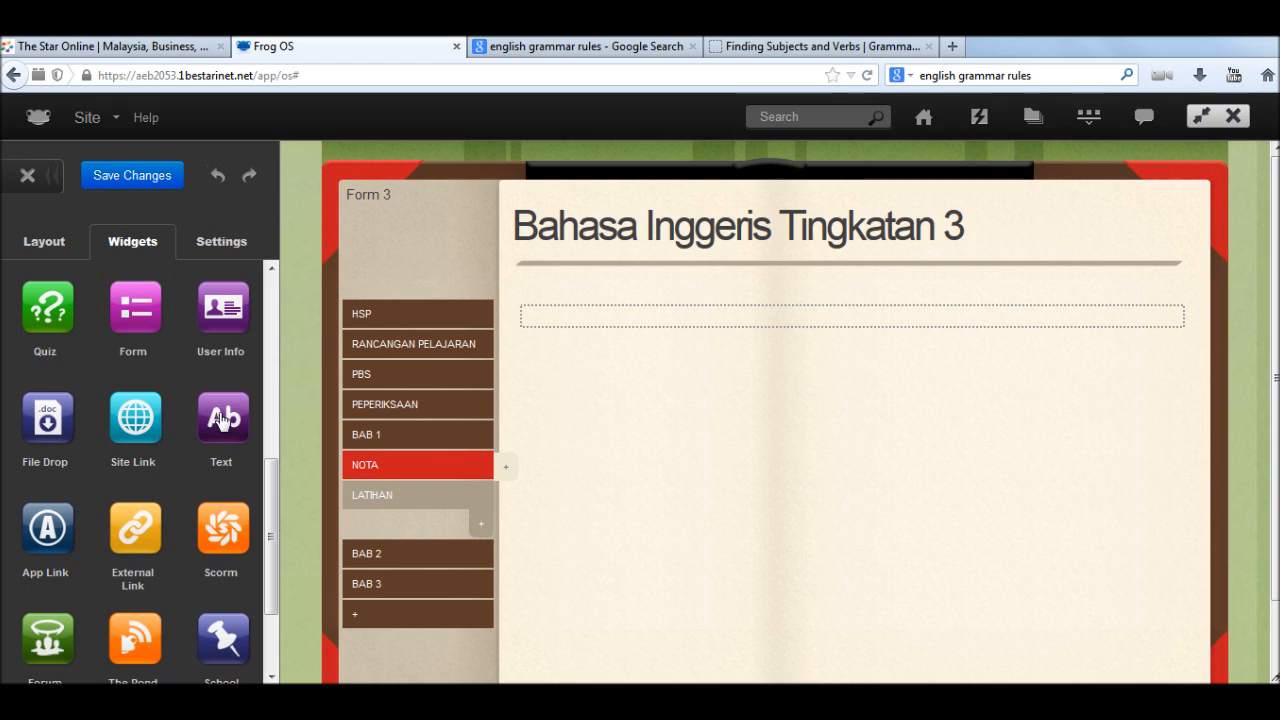
drag(222, 425, 618, 318)
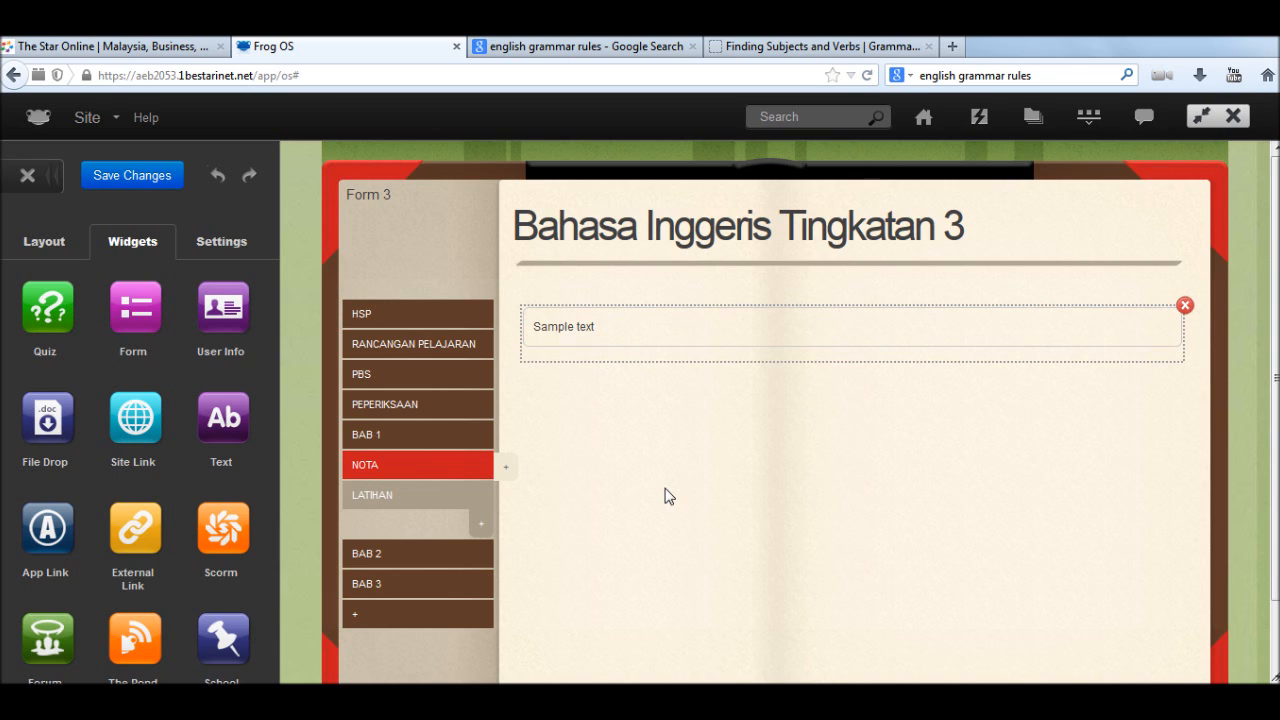
click(594, 331)
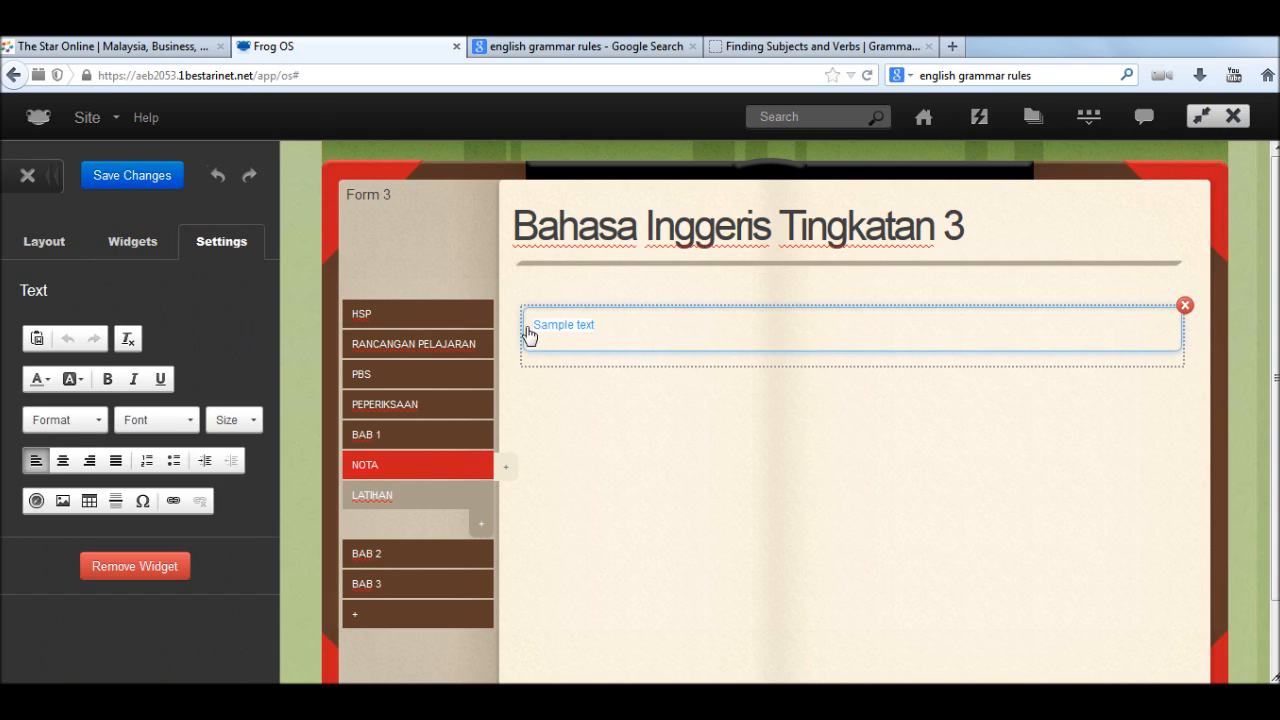
Step: Replace the sample text in the NOTA page's Text widget with a trial string of g's and delete it to empty the widget
click(640, 327)
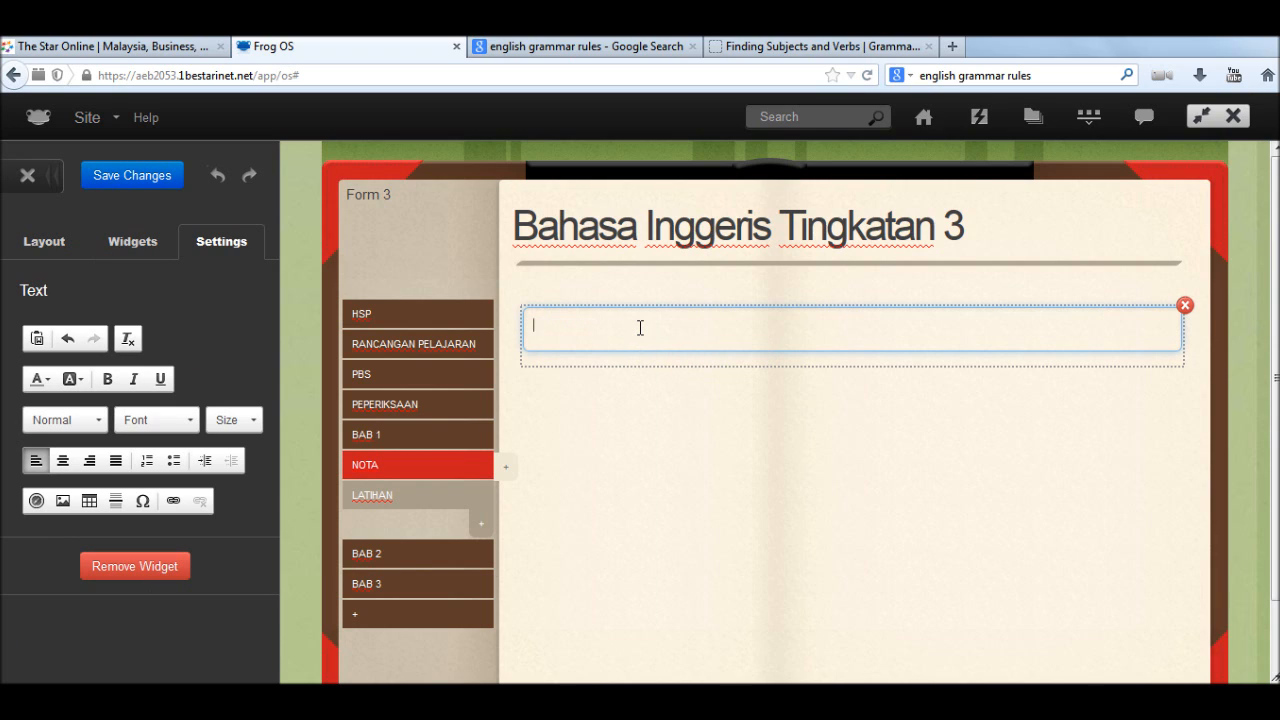
text(gggggggggggggggggggggggggggggggggggggggggggggggggggggggg)
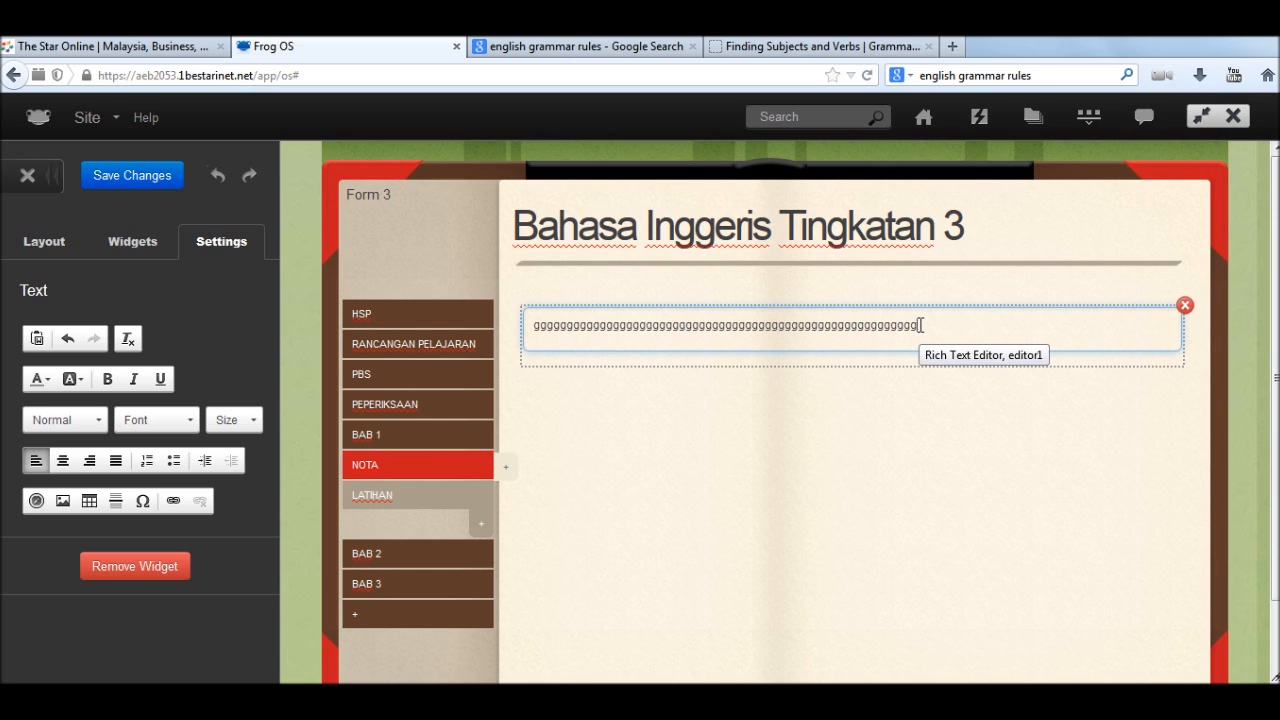
key(ctrl+a)
key(BackSpace)
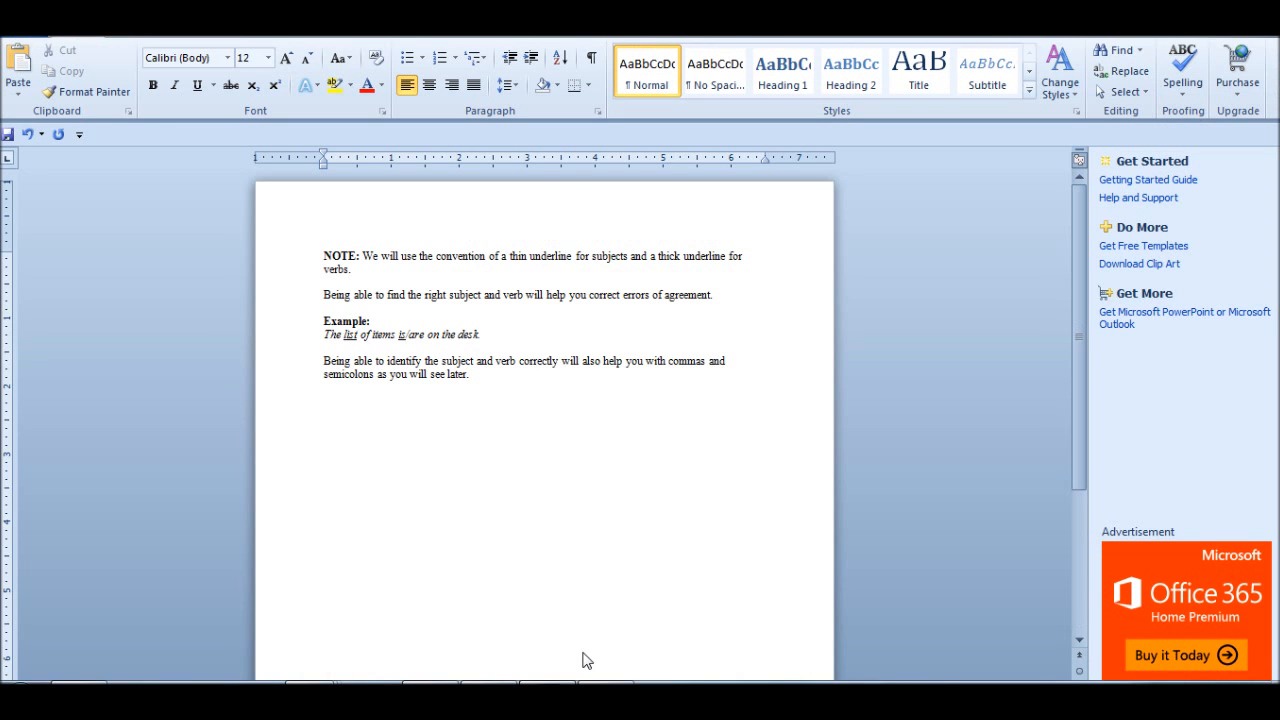
Step: Copy all the notes on subjects and verbs from the Word document and switch back to the Frog VLE site
drag(350, 256, 489, 377)
right_click(430, 262)
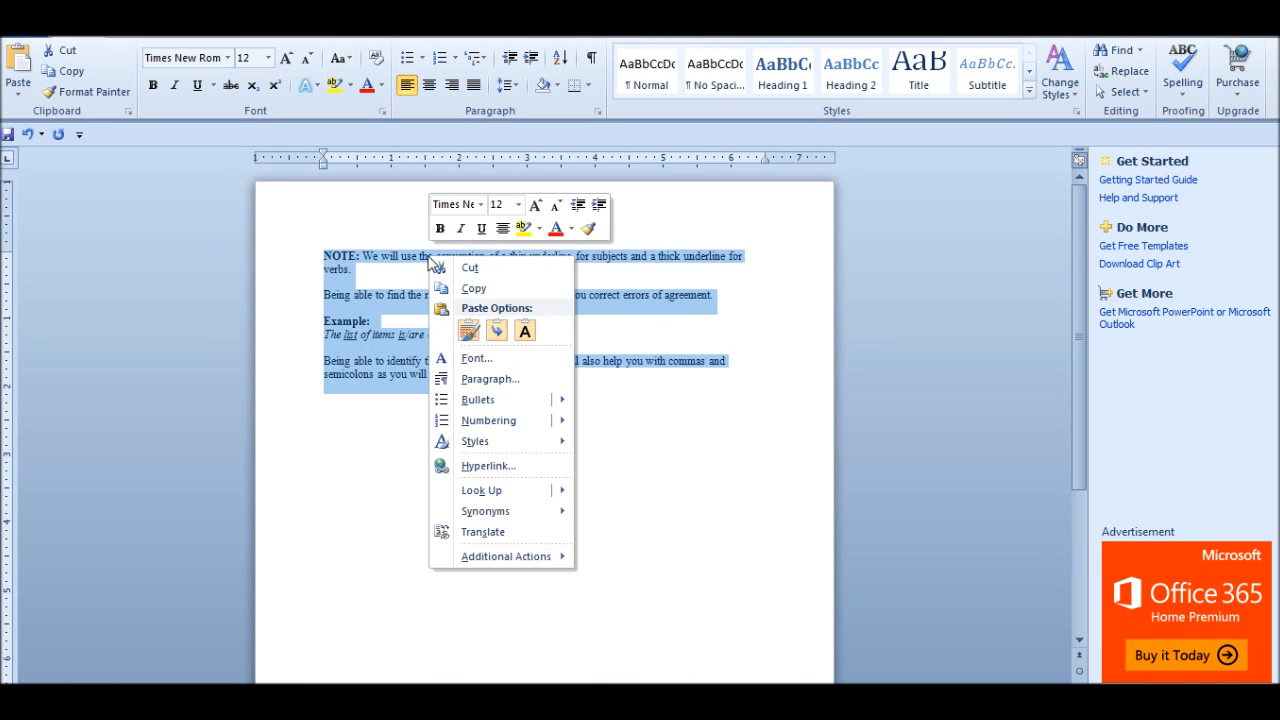
click(472, 289)
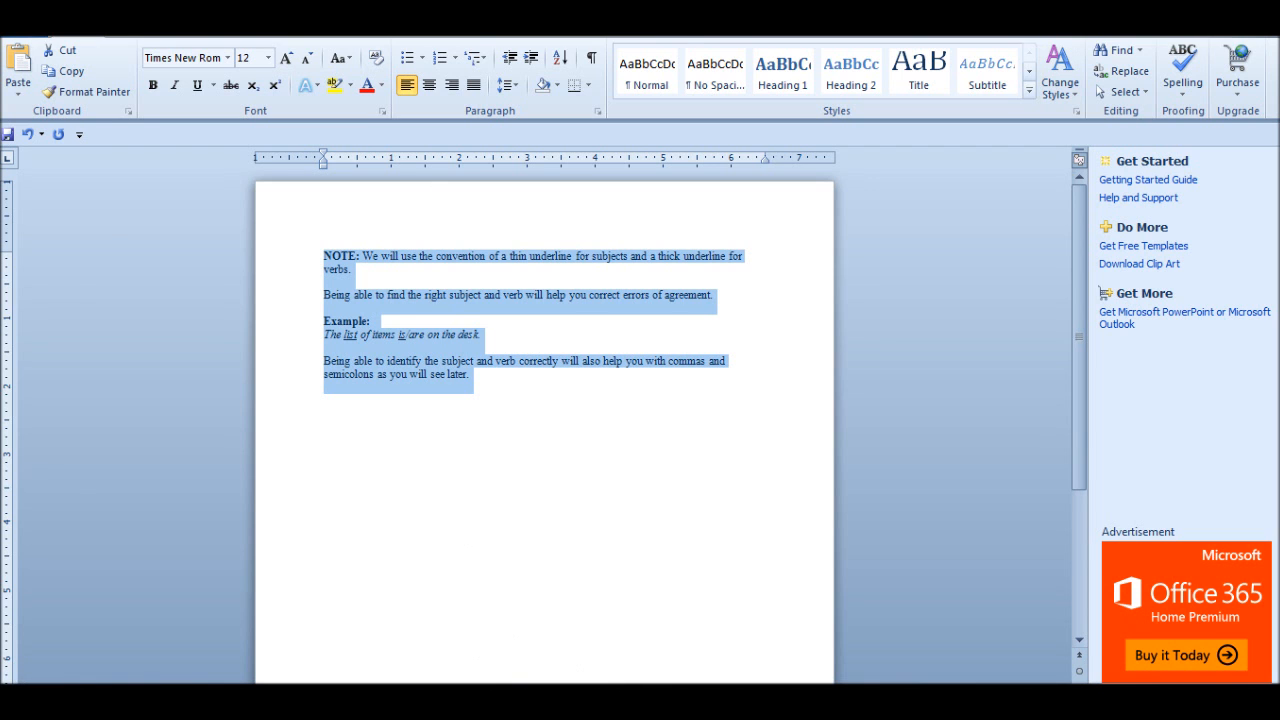
key(alt+Tab)
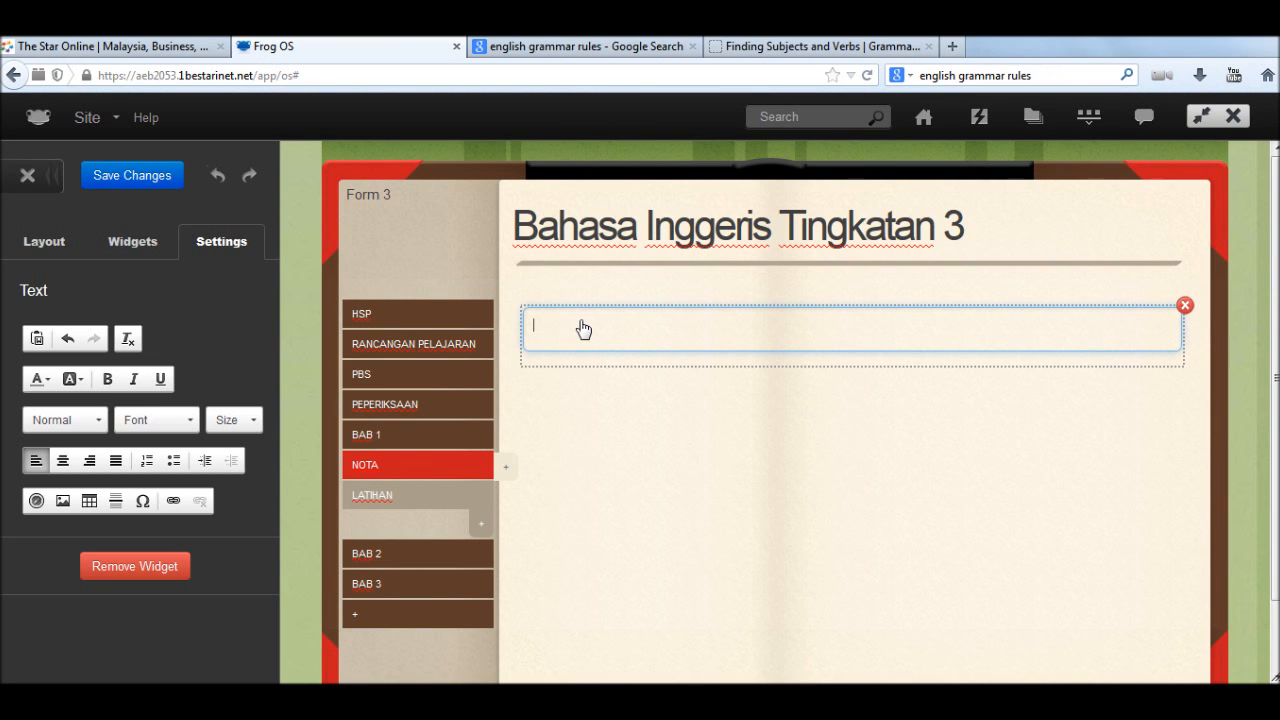
Step: Paste the copied subject and verb notes into the empty Text widget on the NOTA page
right_click(539, 328)
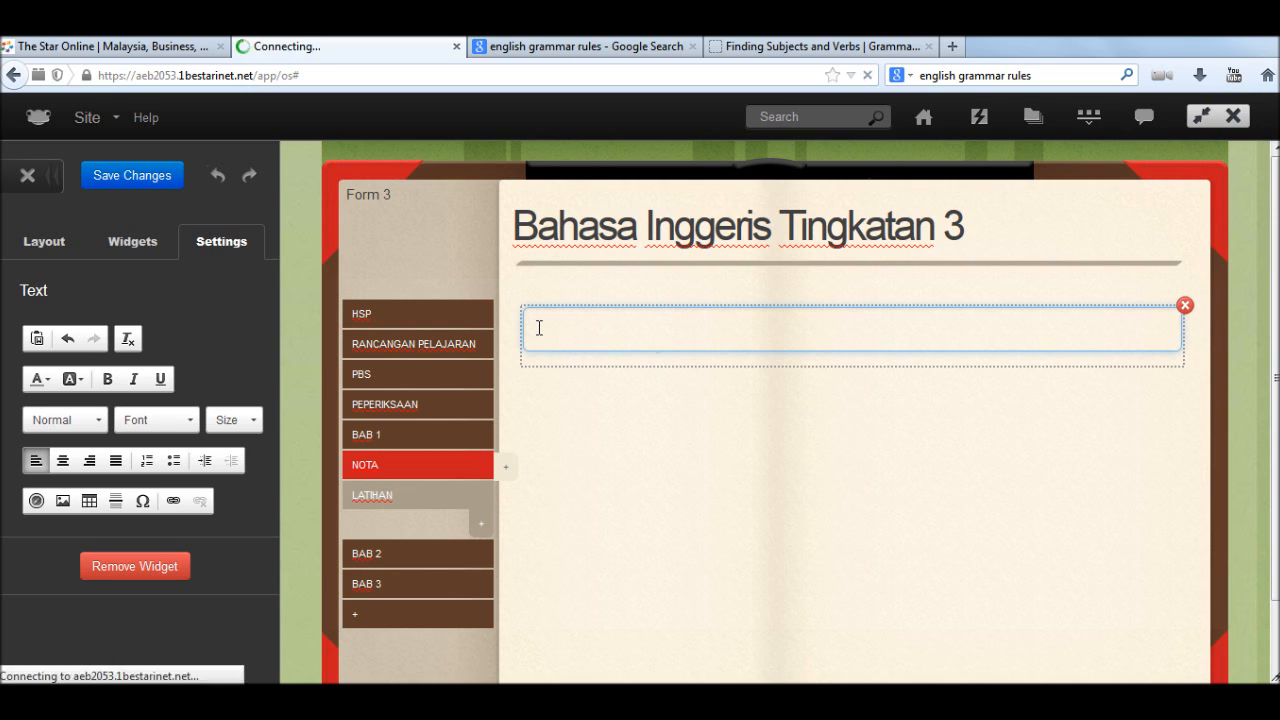
click(585, 345)
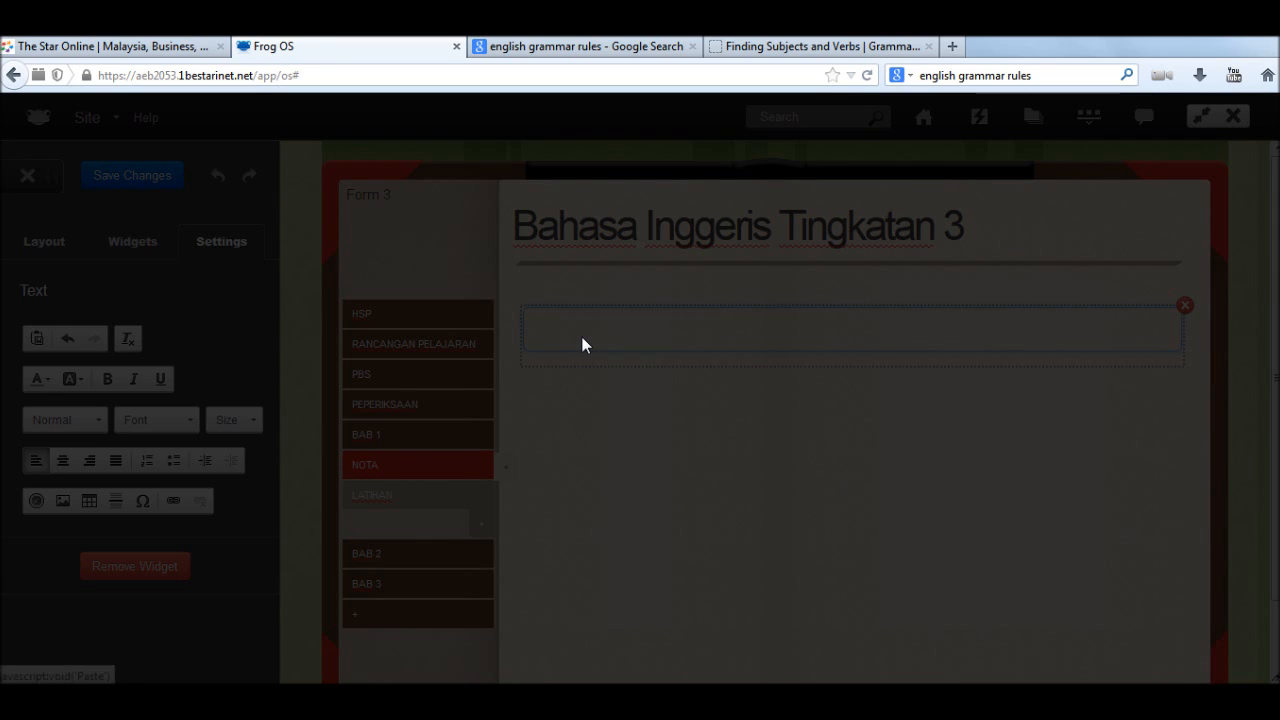
right_click(486, 448)
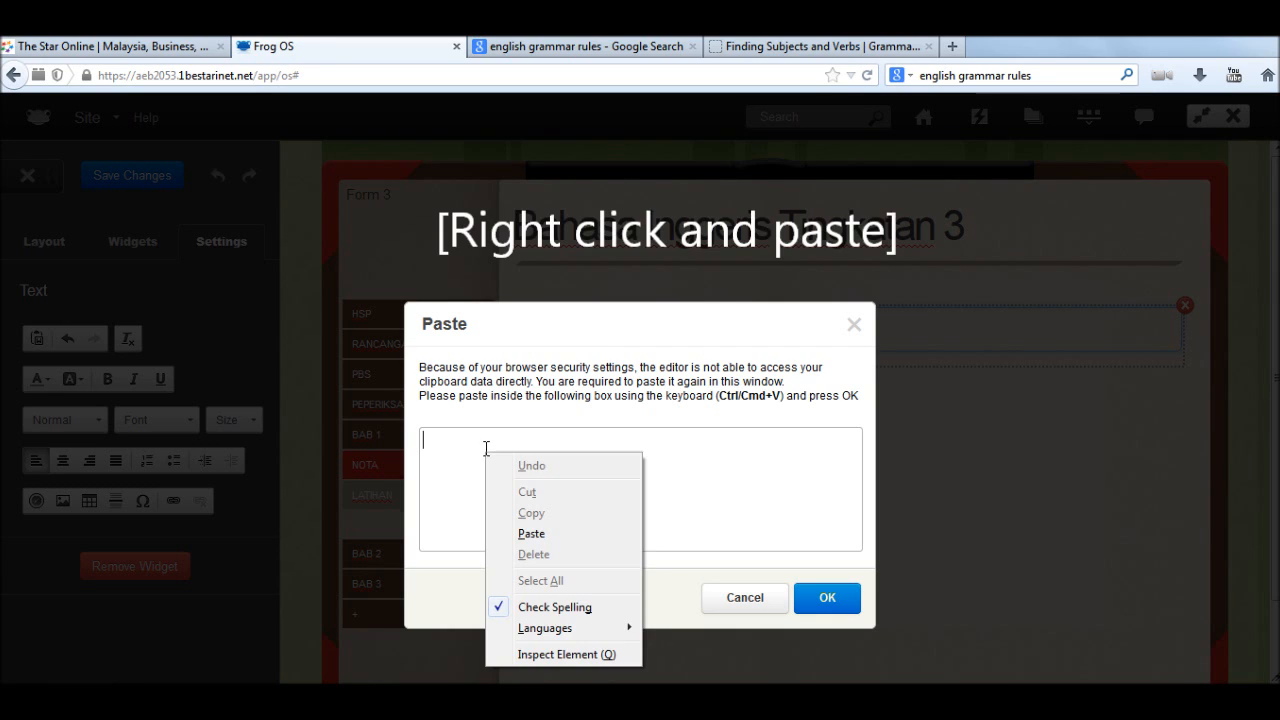
click(533, 534)
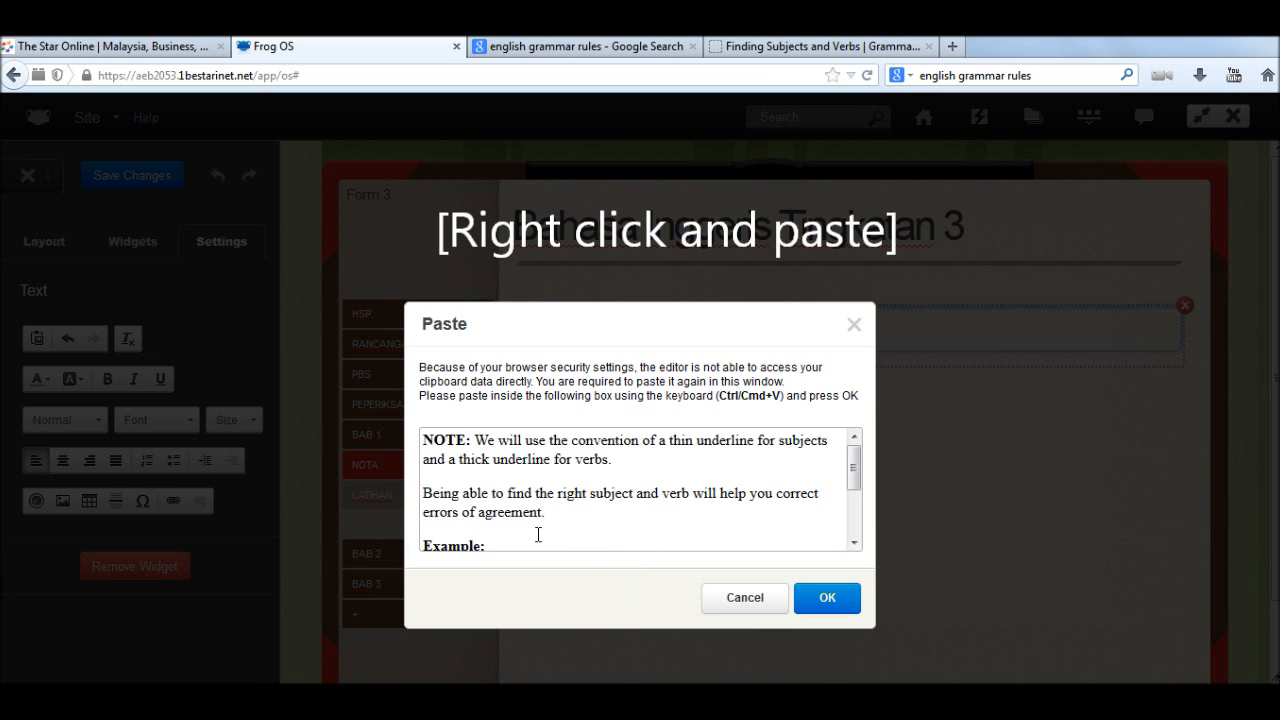
click(828, 598)
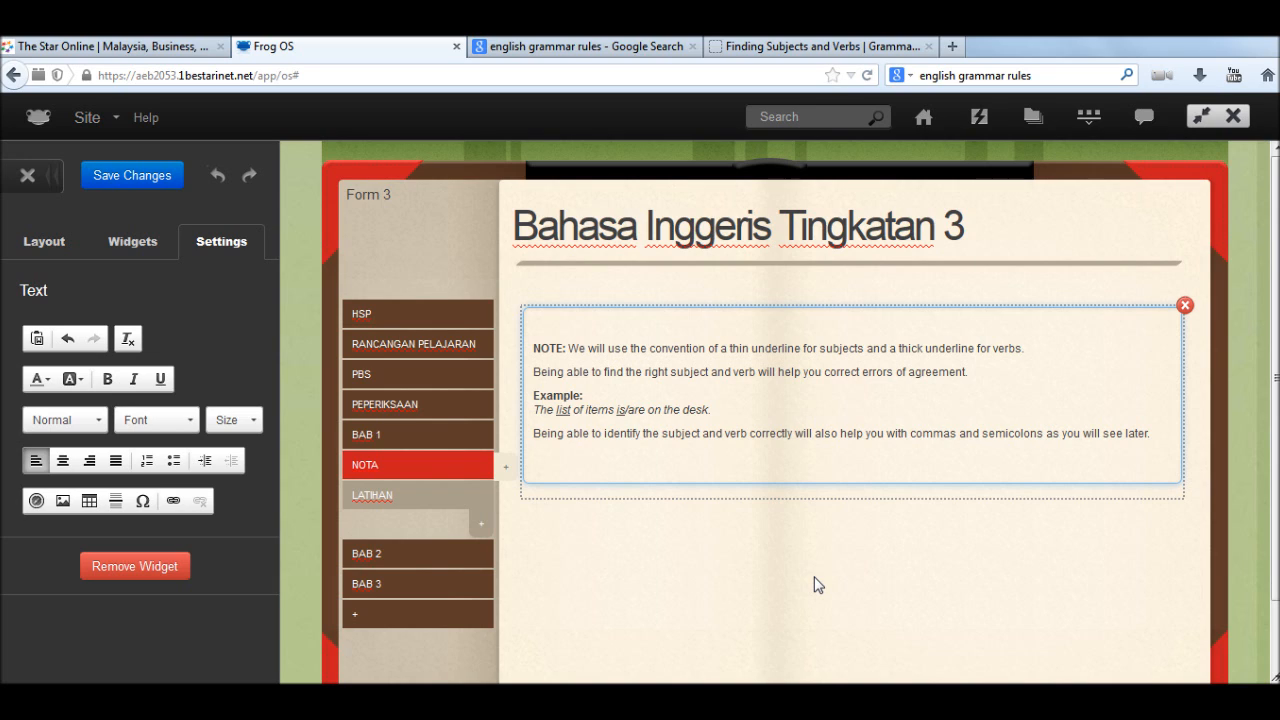
Step: Save the changes, leave edit mode and check the BAB 1 and NOTA pages
click(149, 171)
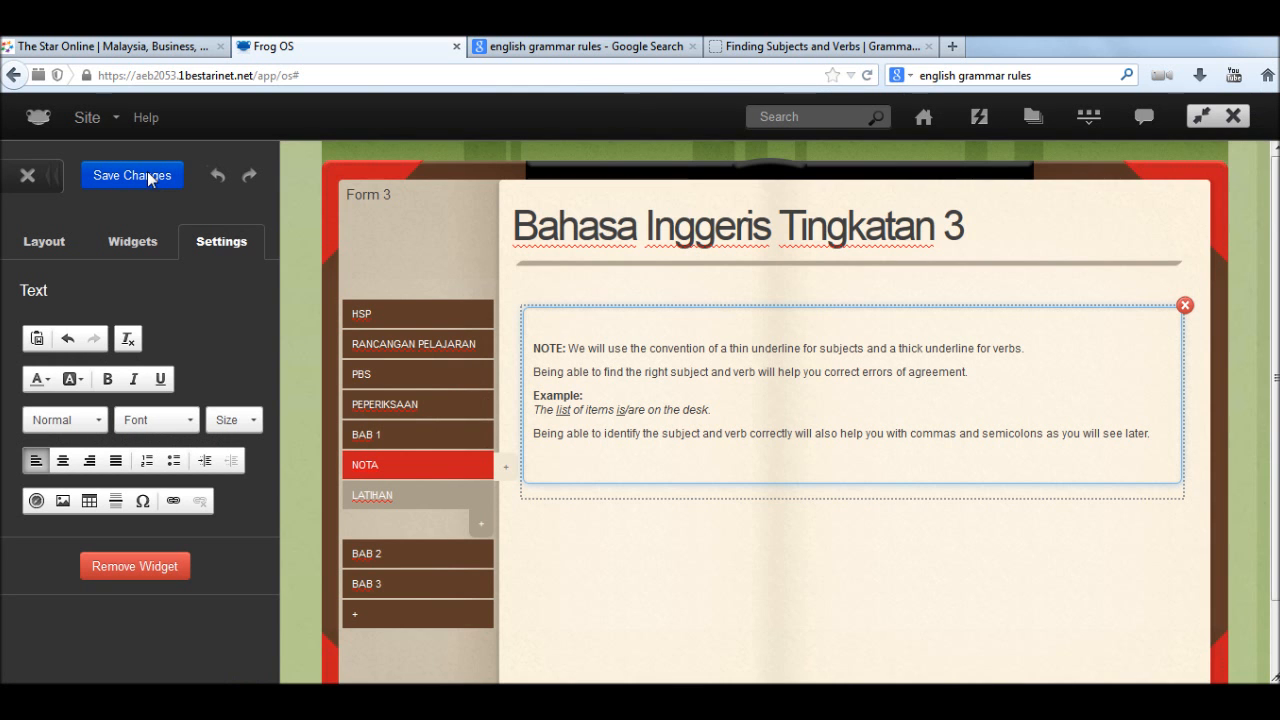
click(27, 176)
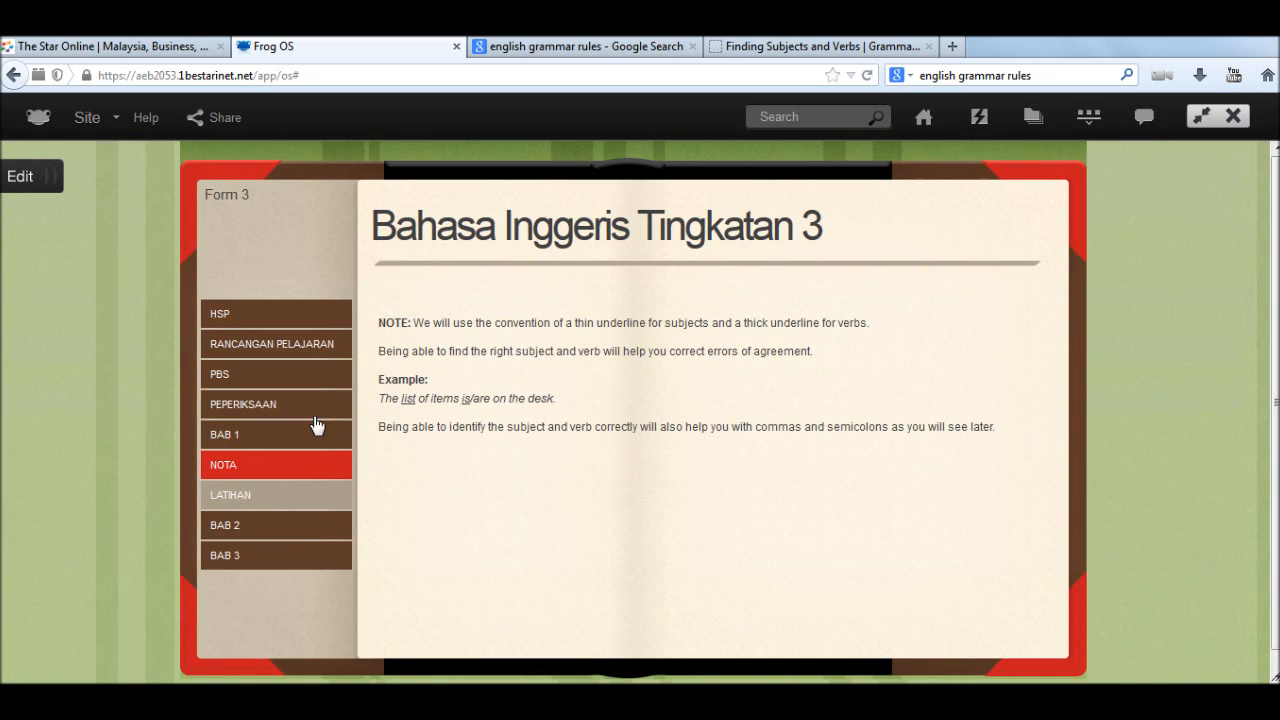
click(276, 442)
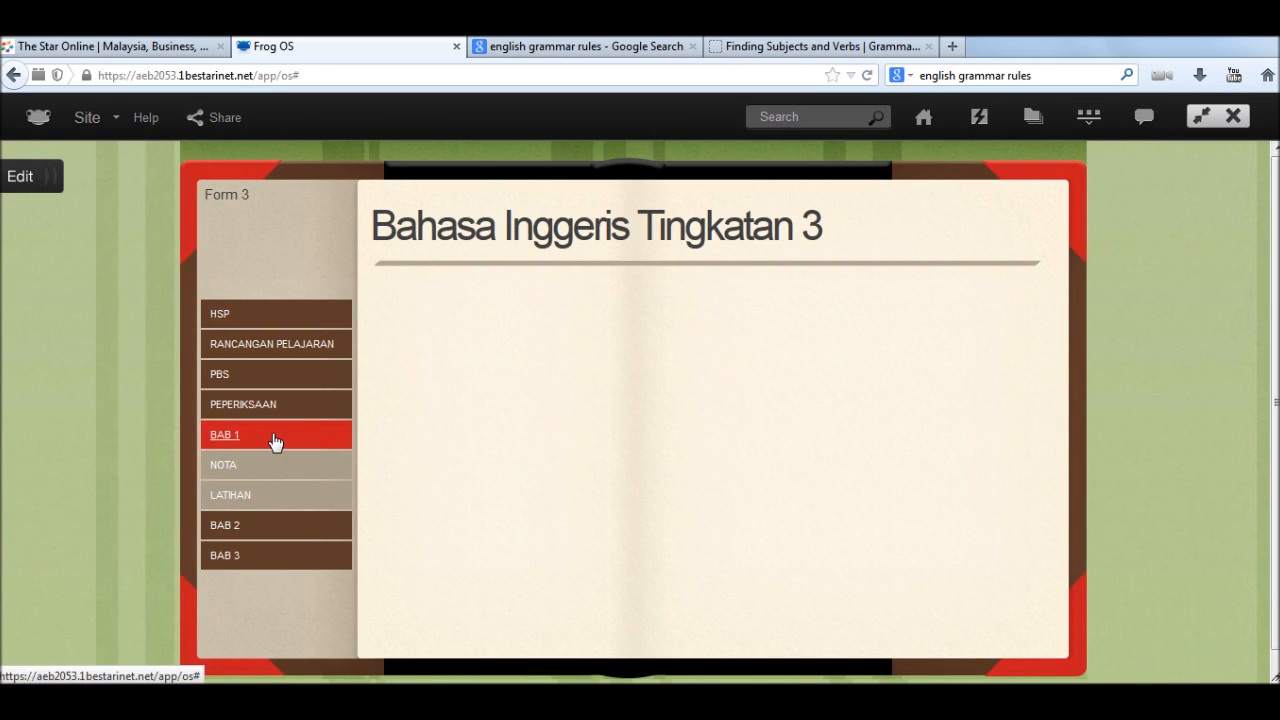
click(313, 472)
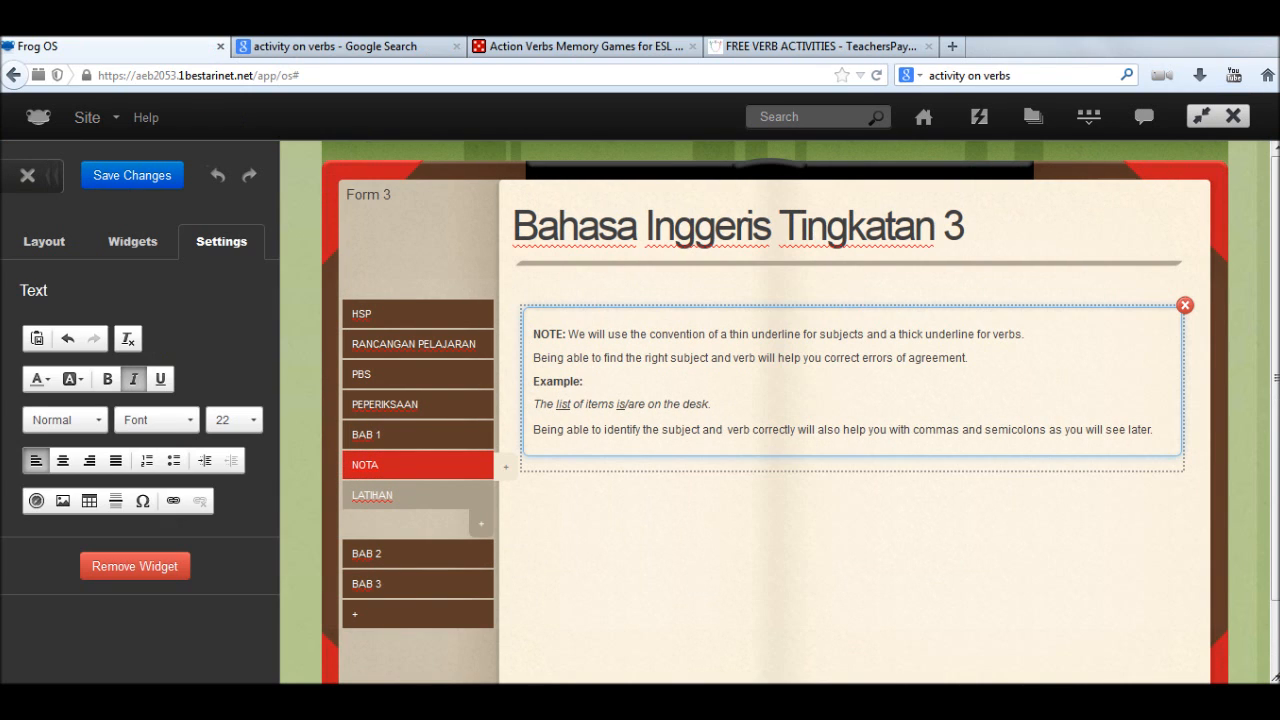
Step: Set the font size of all the text in the NOTA page's Text widget to 22
click(657, 617)
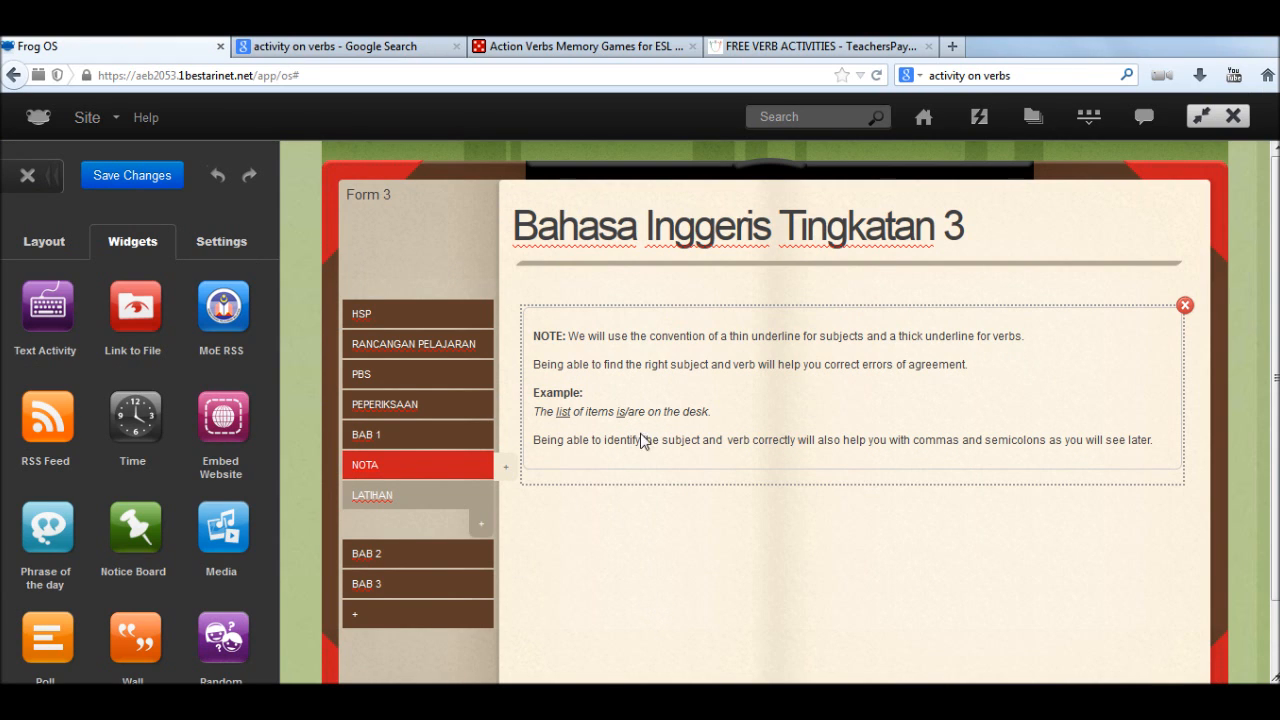
click(535, 341)
drag(534, 336, 1163, 437)
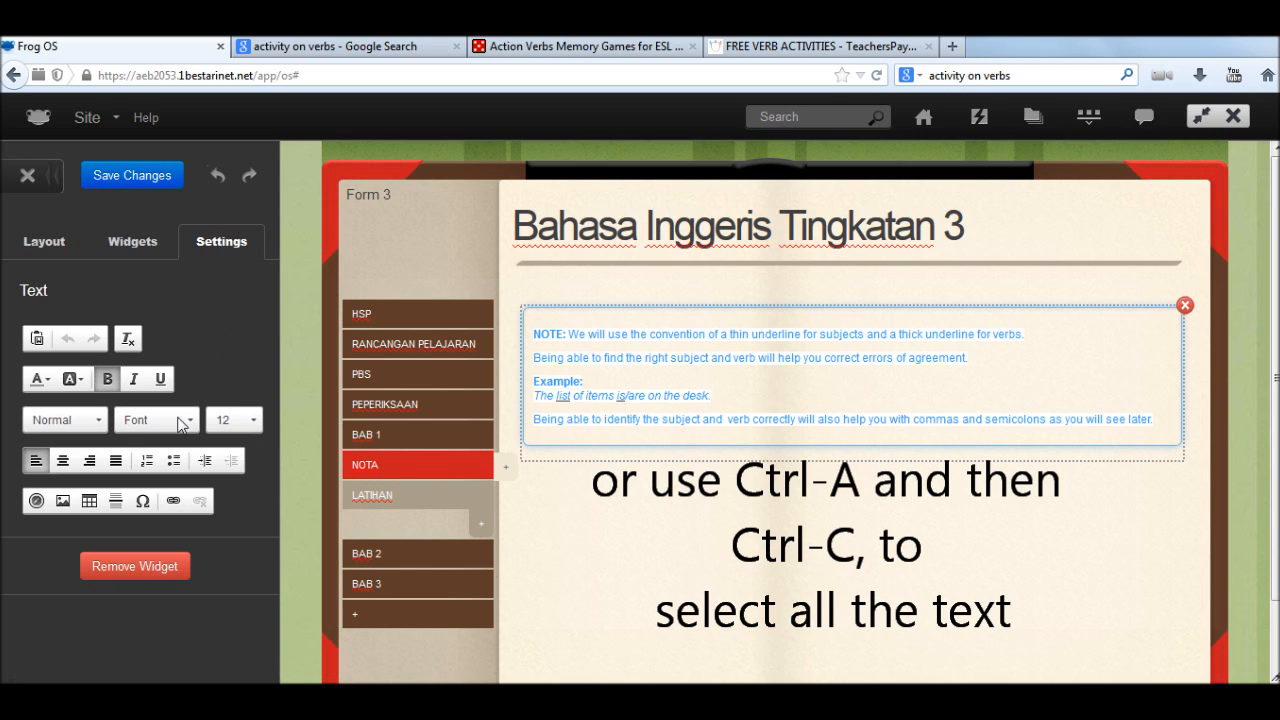
click(254, 422)
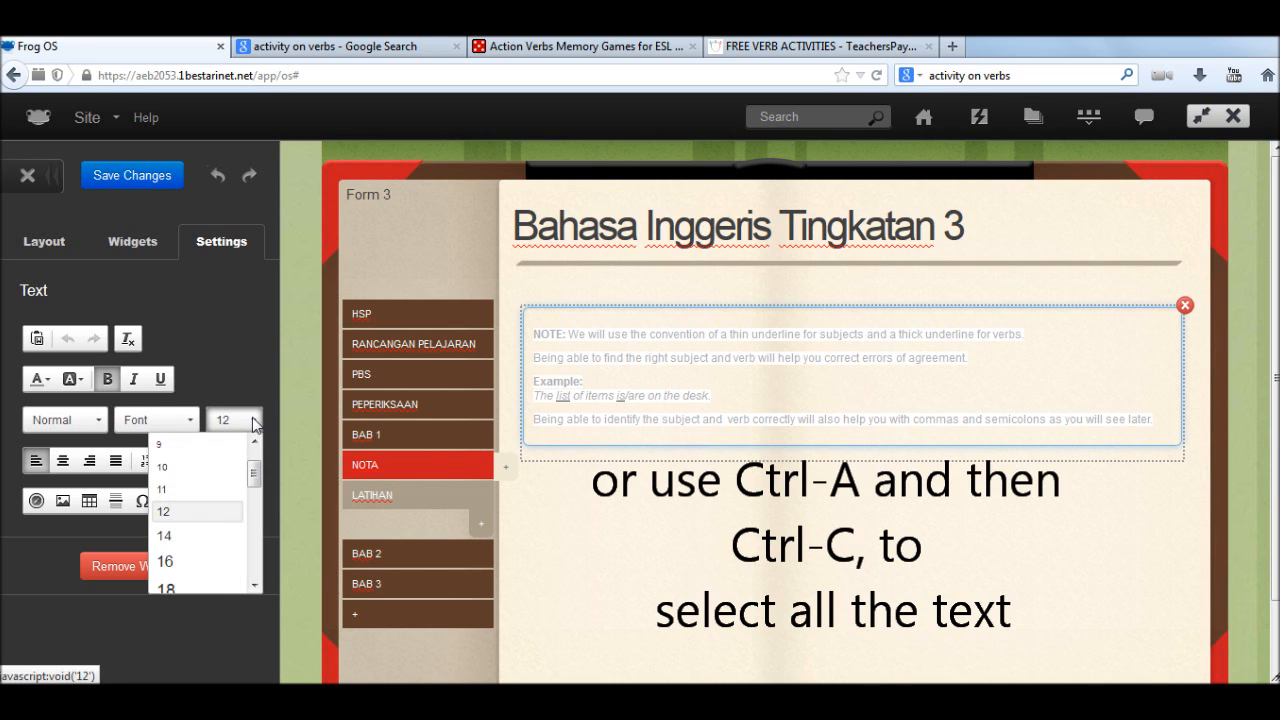
drag(256, 474, 258, 505)
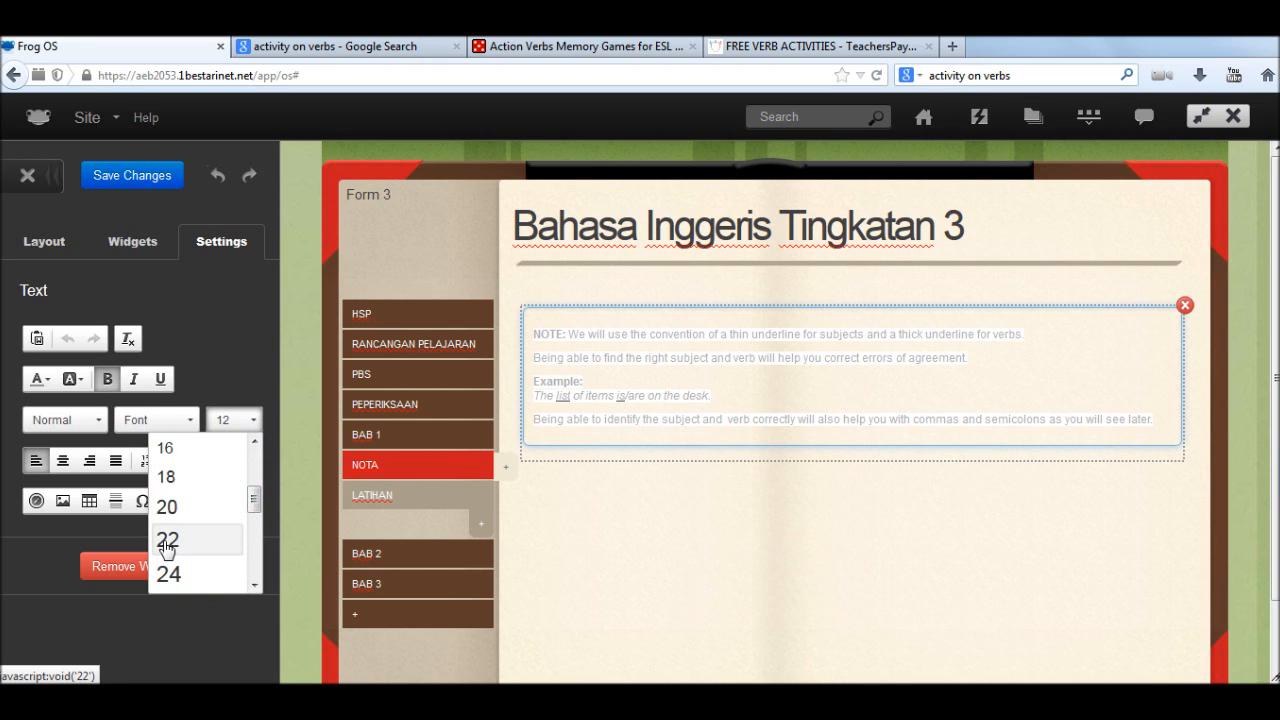
click(192, 546)
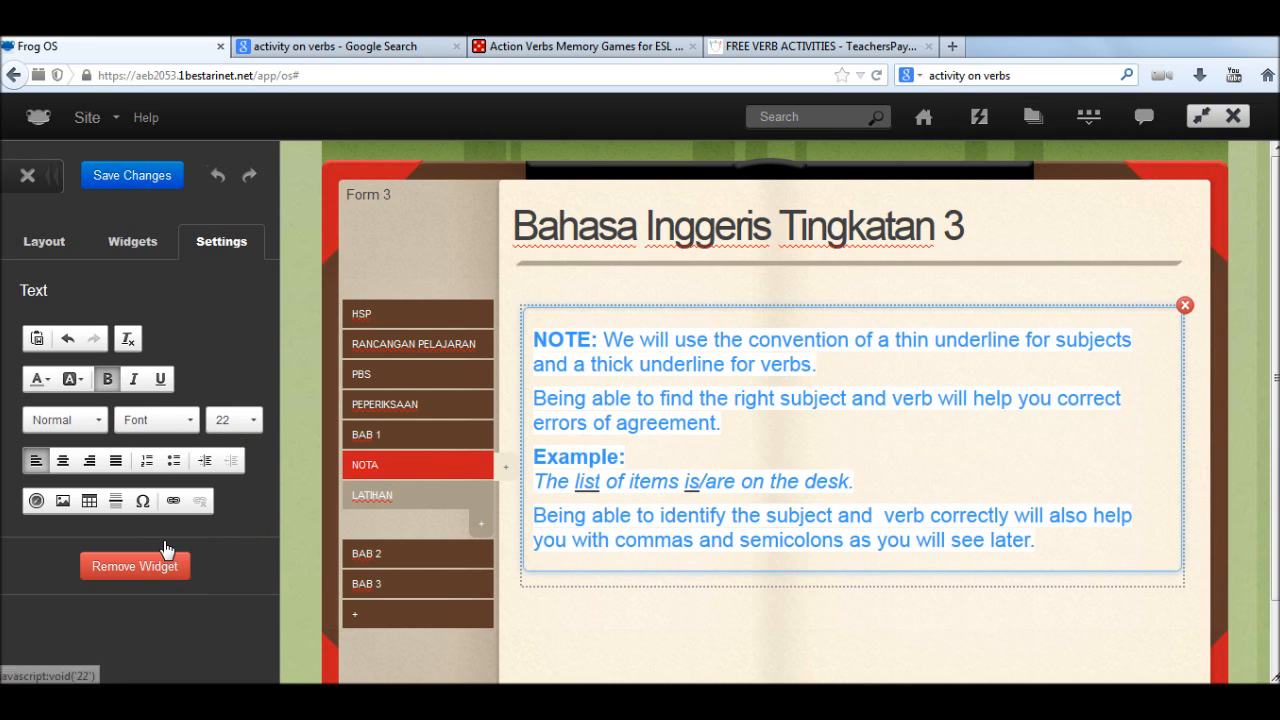
click(677, 620)
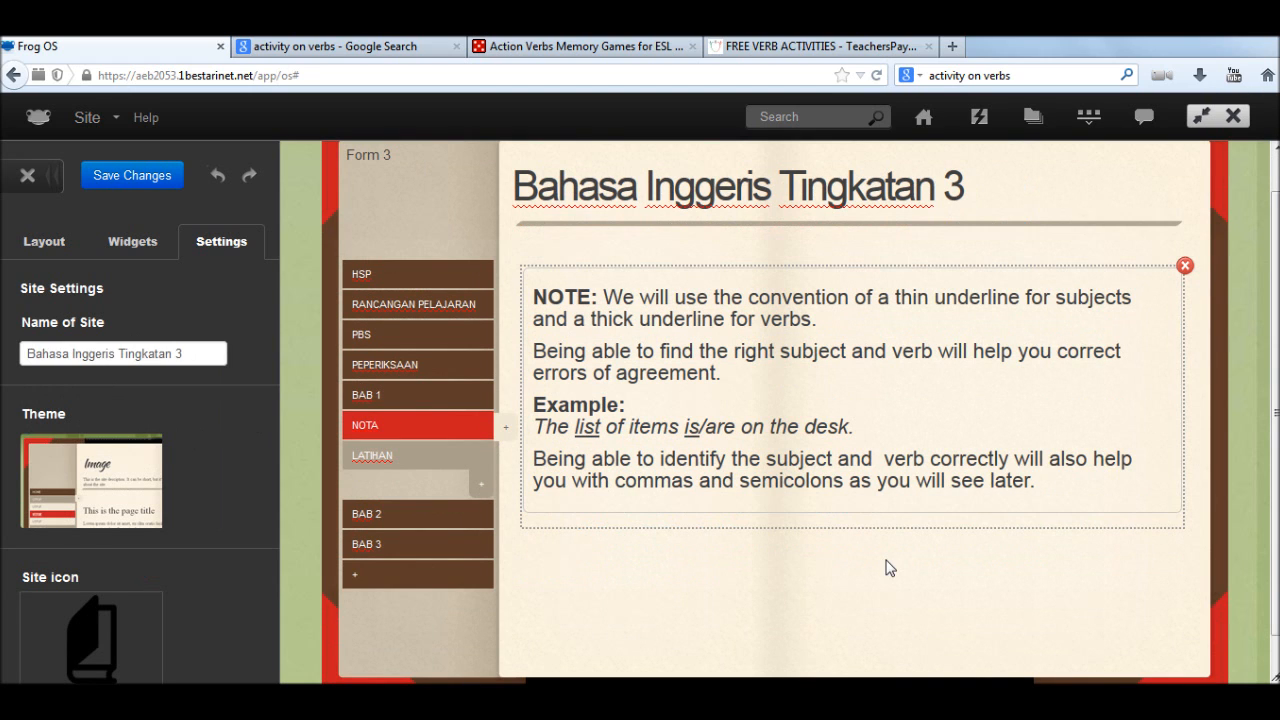
Step: Make the word verb in the last paragraph of the notes bold
click(888, 470)
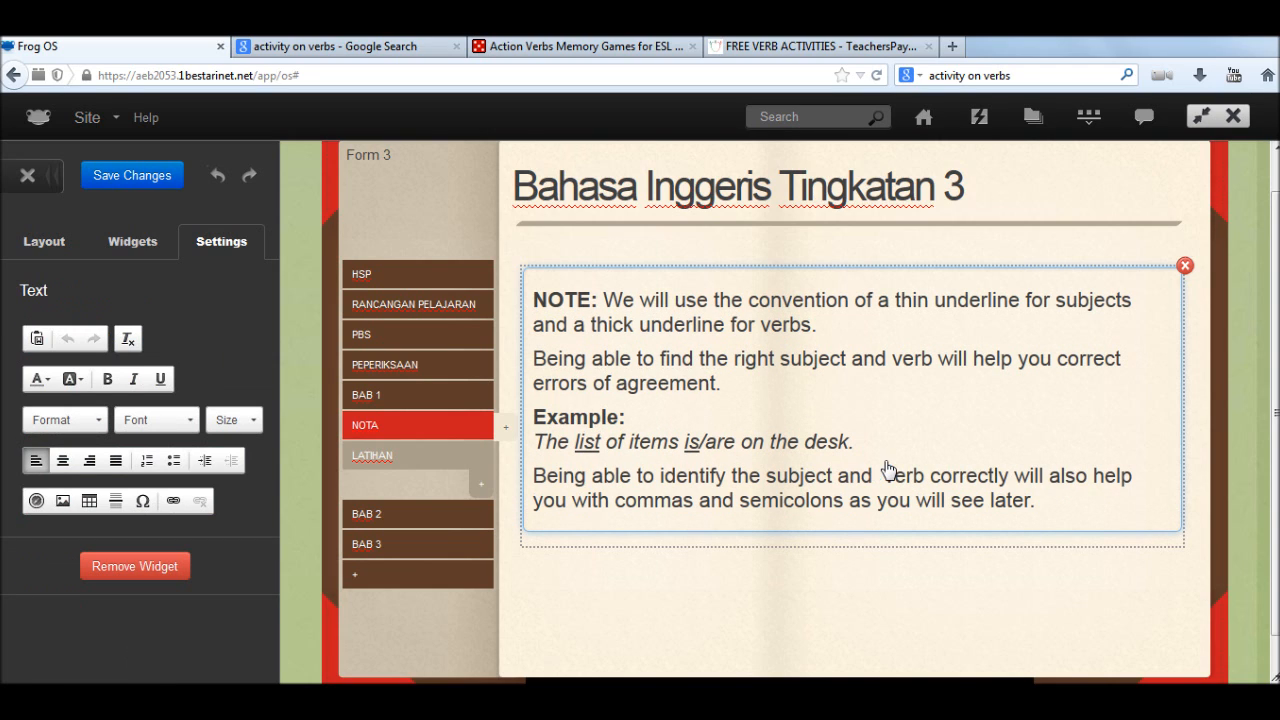
drag(884, 477, 922, 476)
click(108, 383)
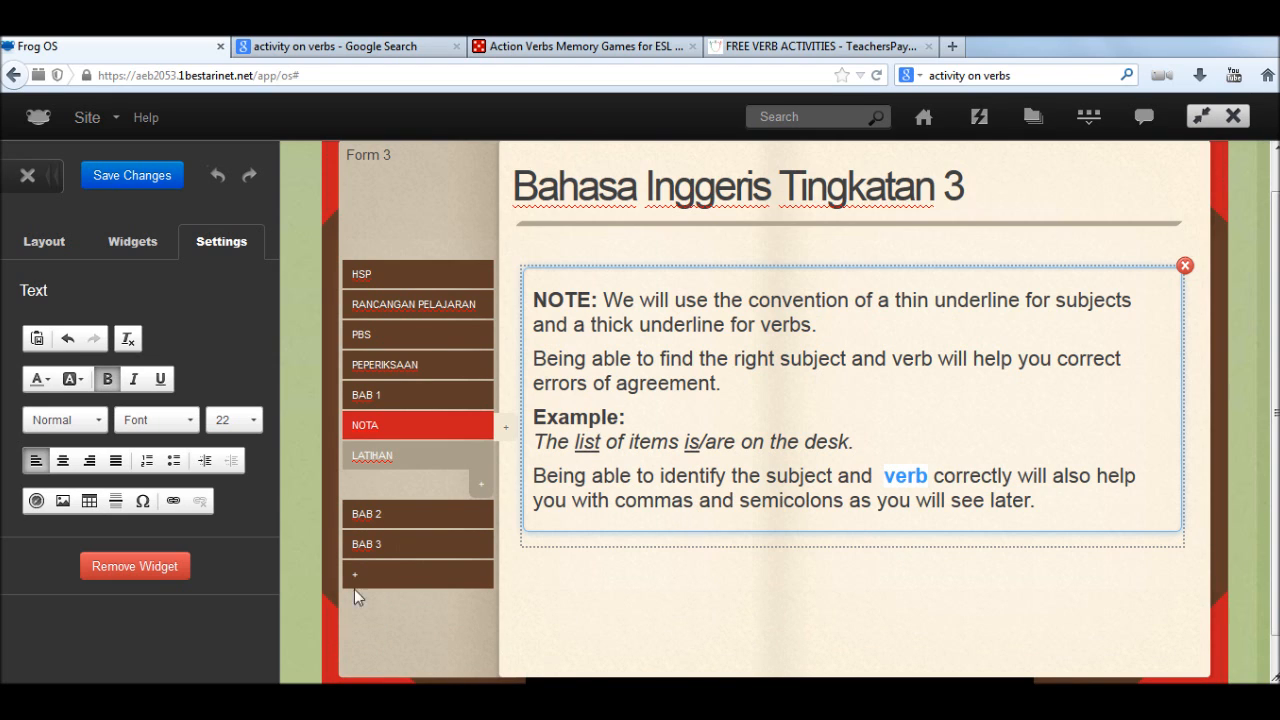
Step: Start a link on the word verb and copy the address of the Action Verbs Memory Game page on ESL Games+
click(174, 503)
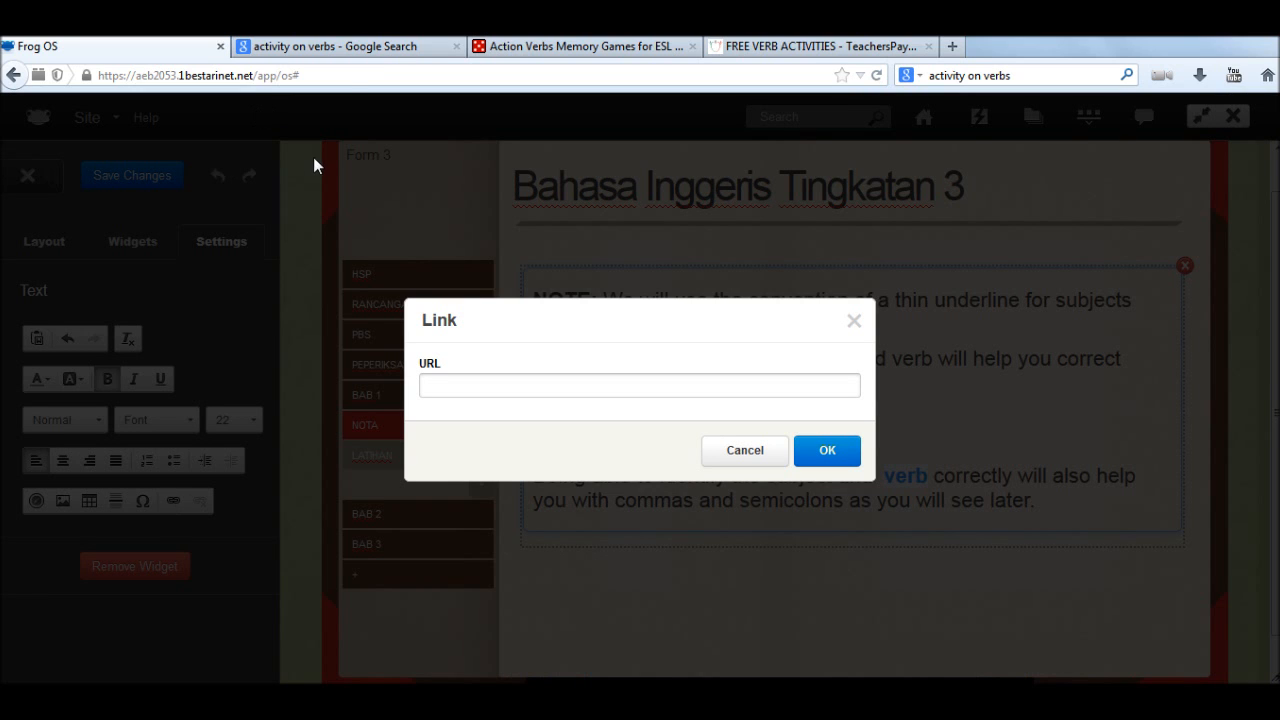
click(357, 46)
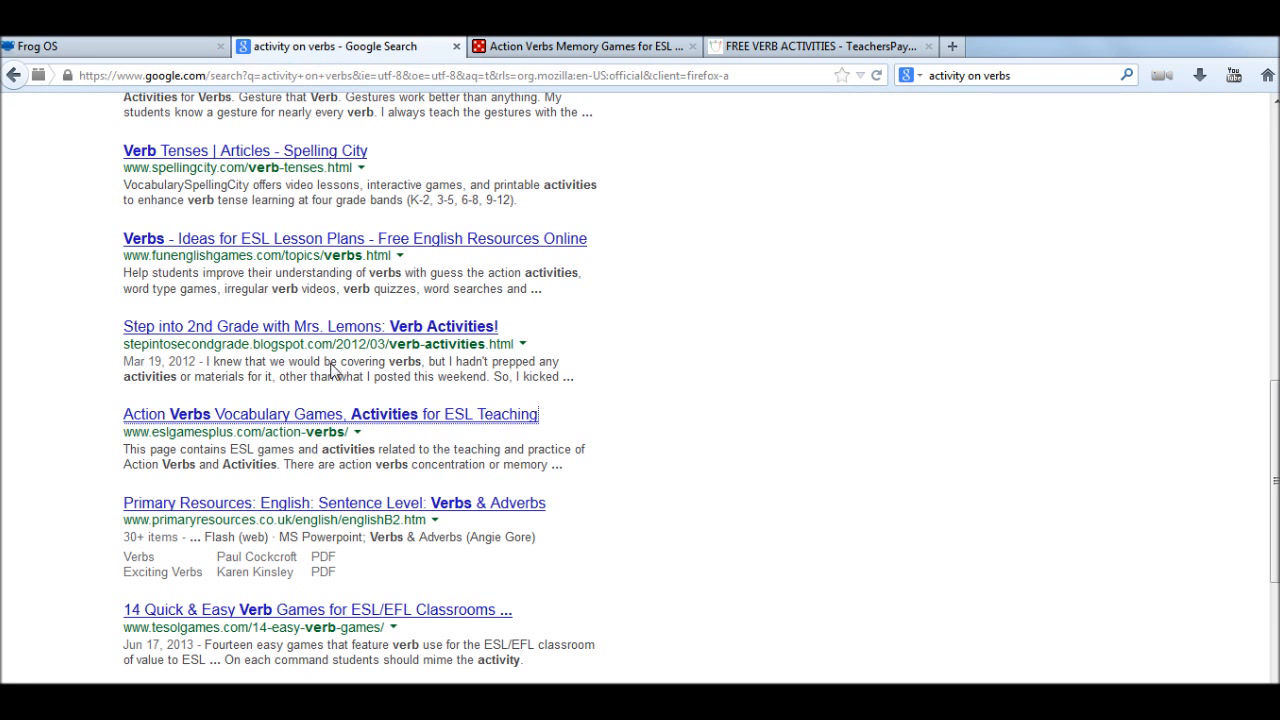
click(604, 46)
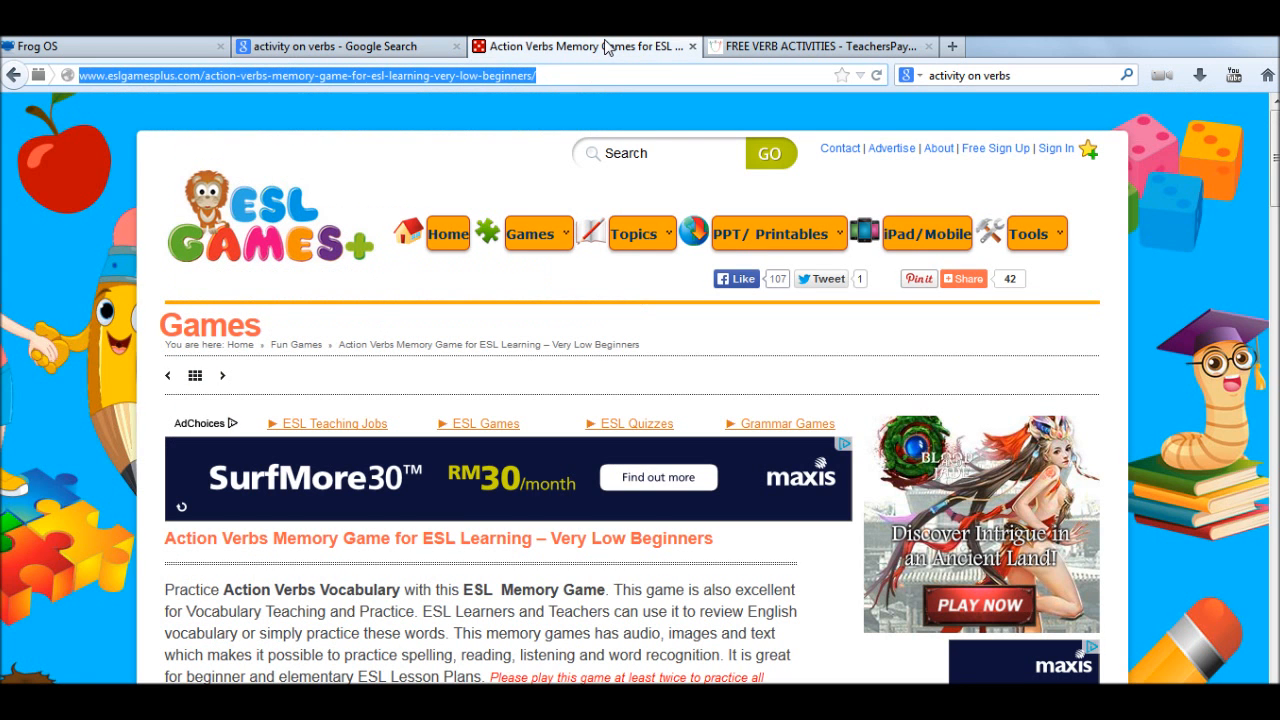
right_click(402, 75)
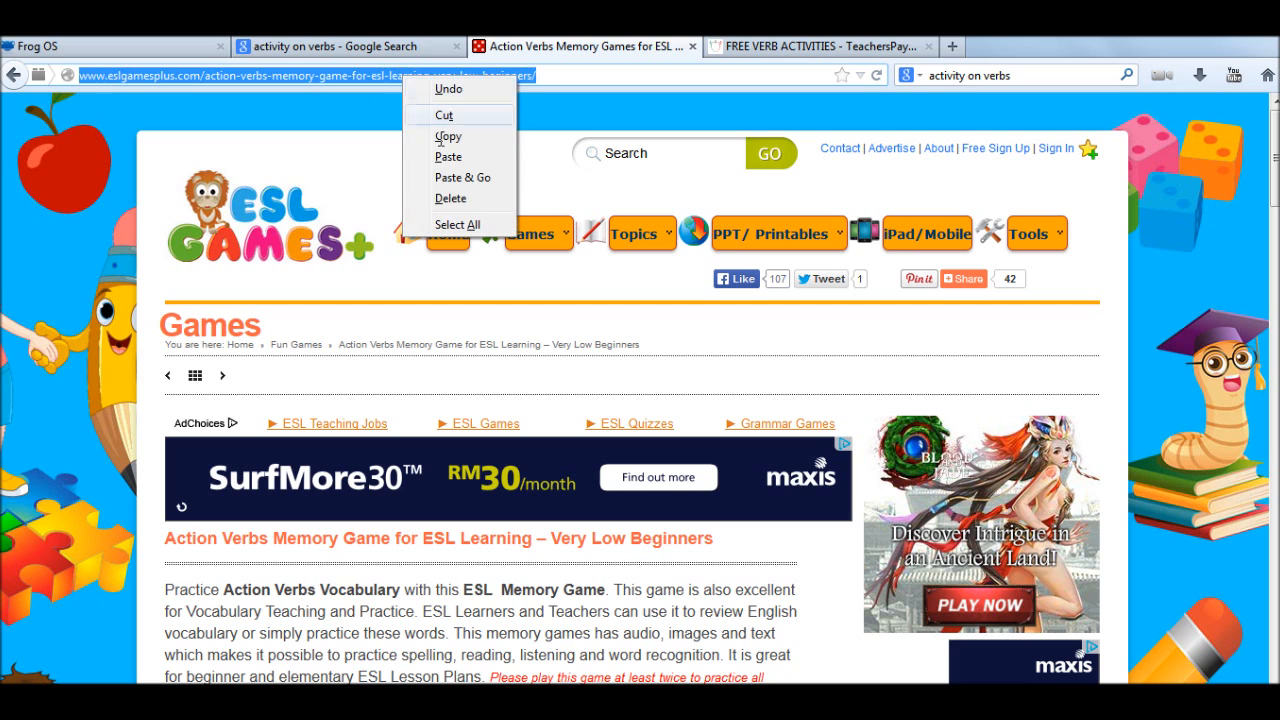
click(440, 138)
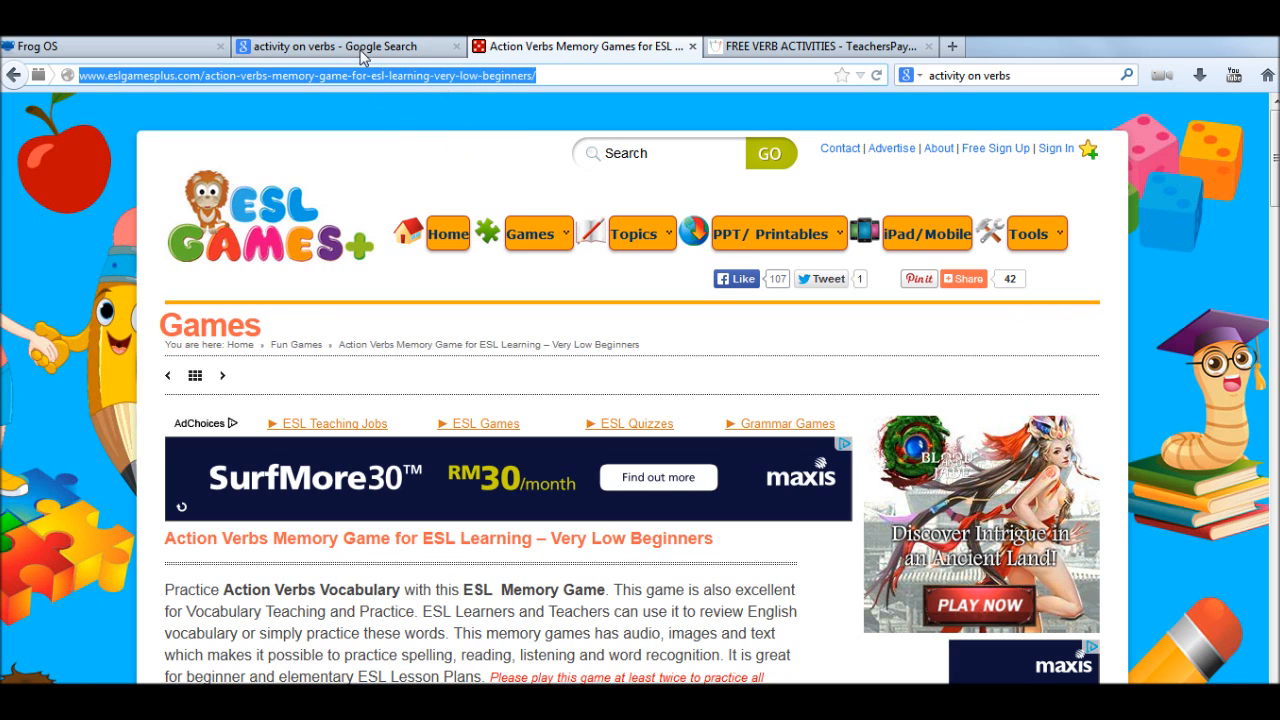
click(136, 51)
click(443, 387)
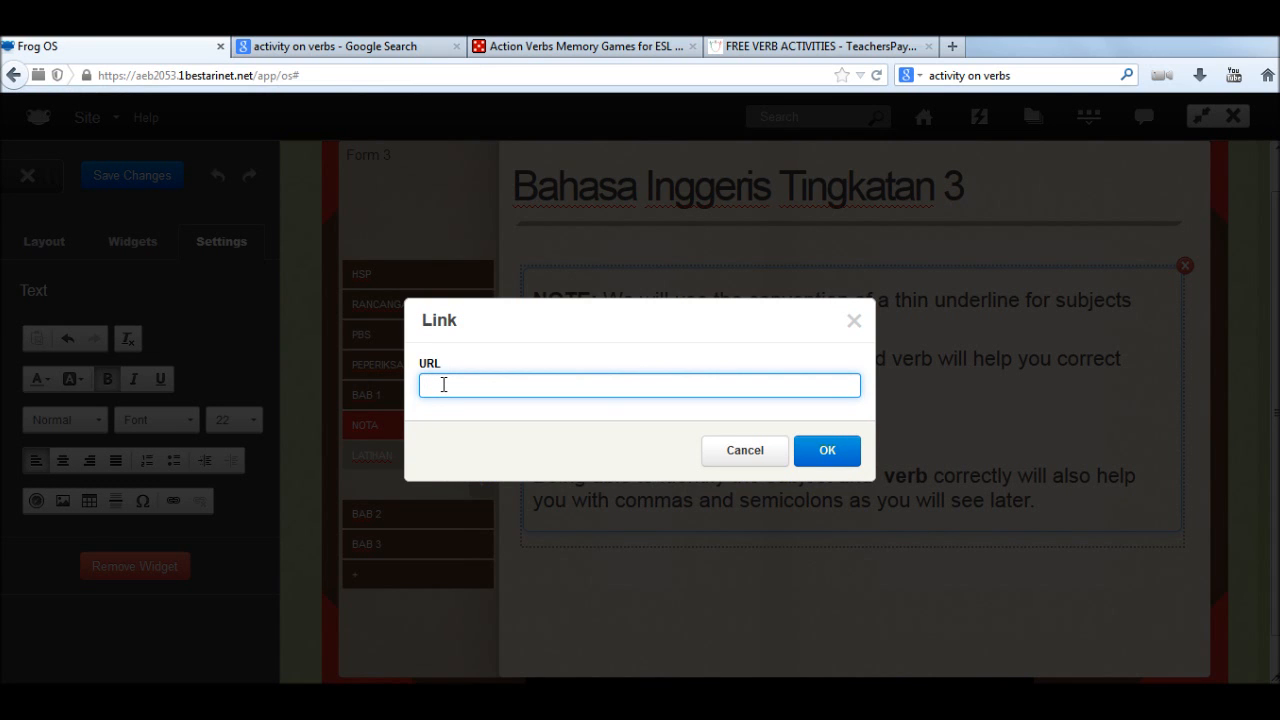
right_click(443, 385)
click(490, 463)
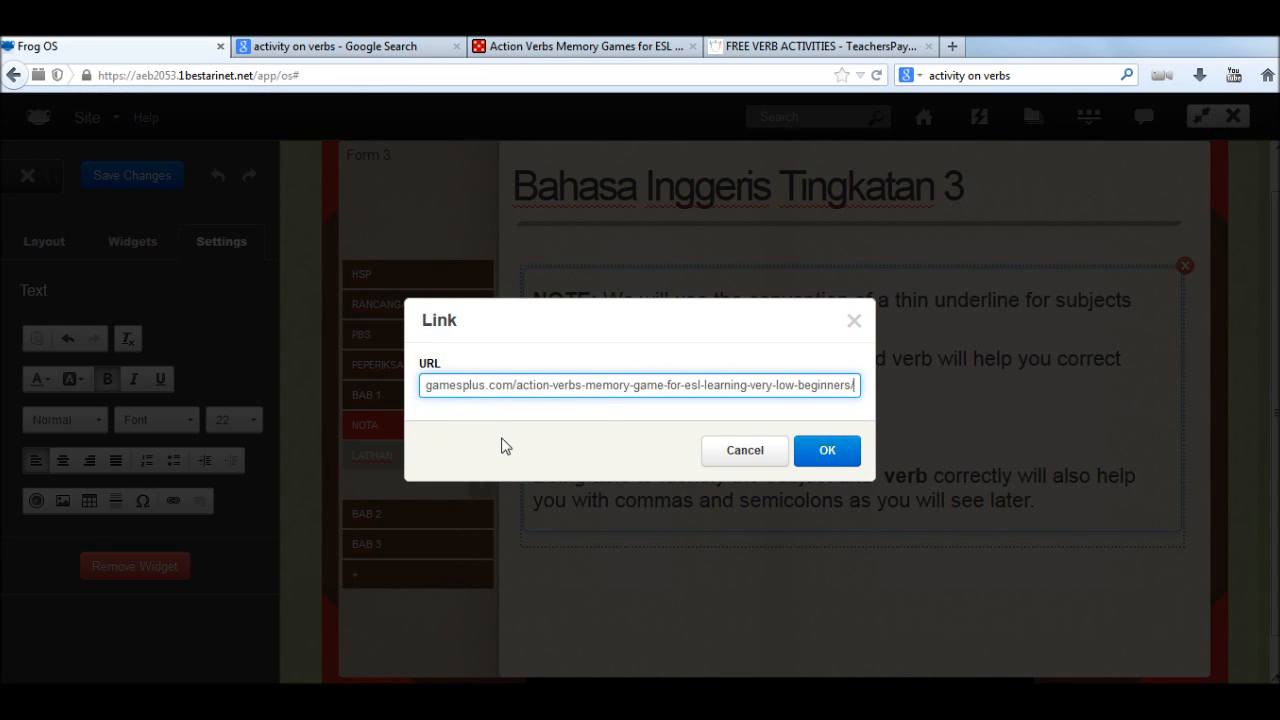
click(843, 451)
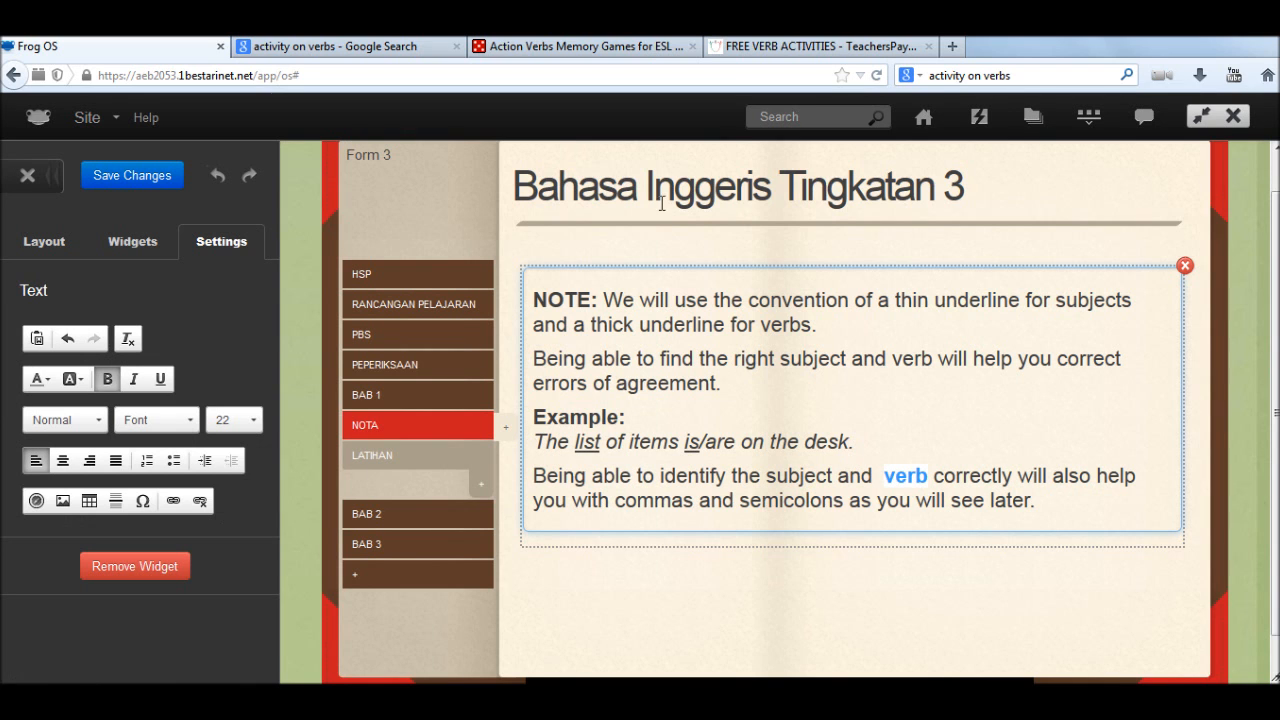
Step: Save the changes, test the verb link on the NOTA page and close the game page it opens
click(134, 178)
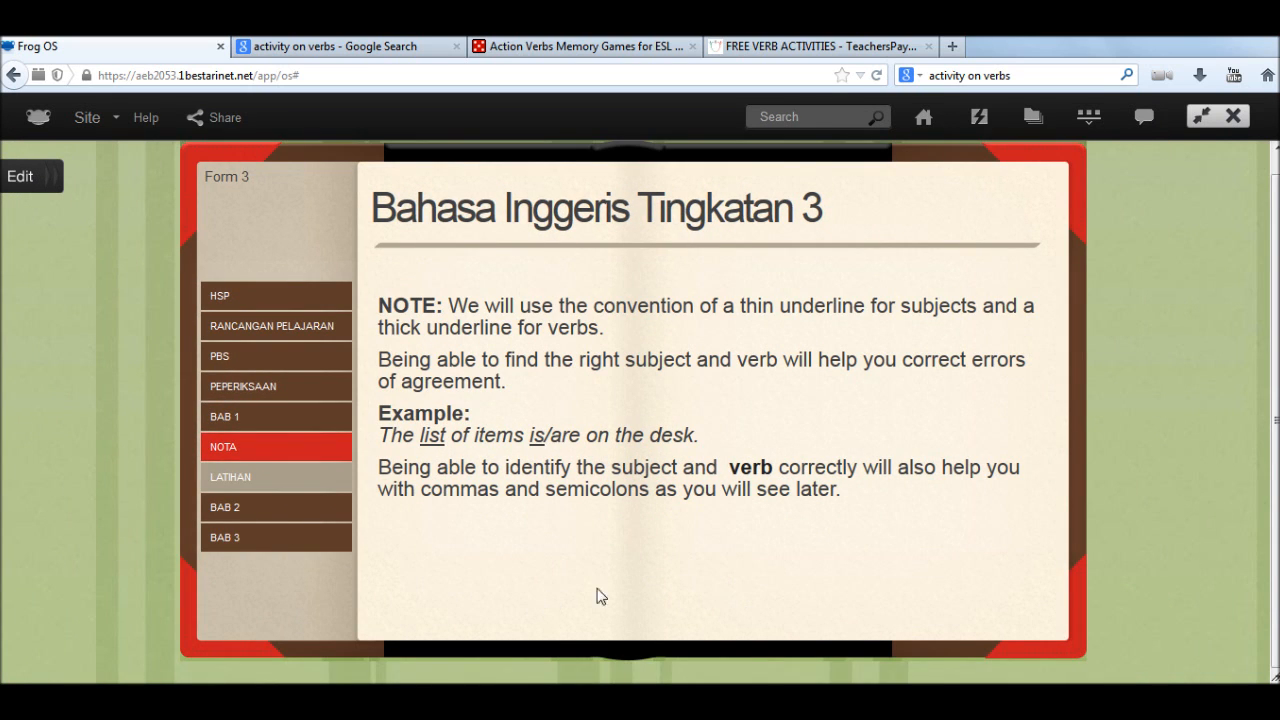
click(752, 468)
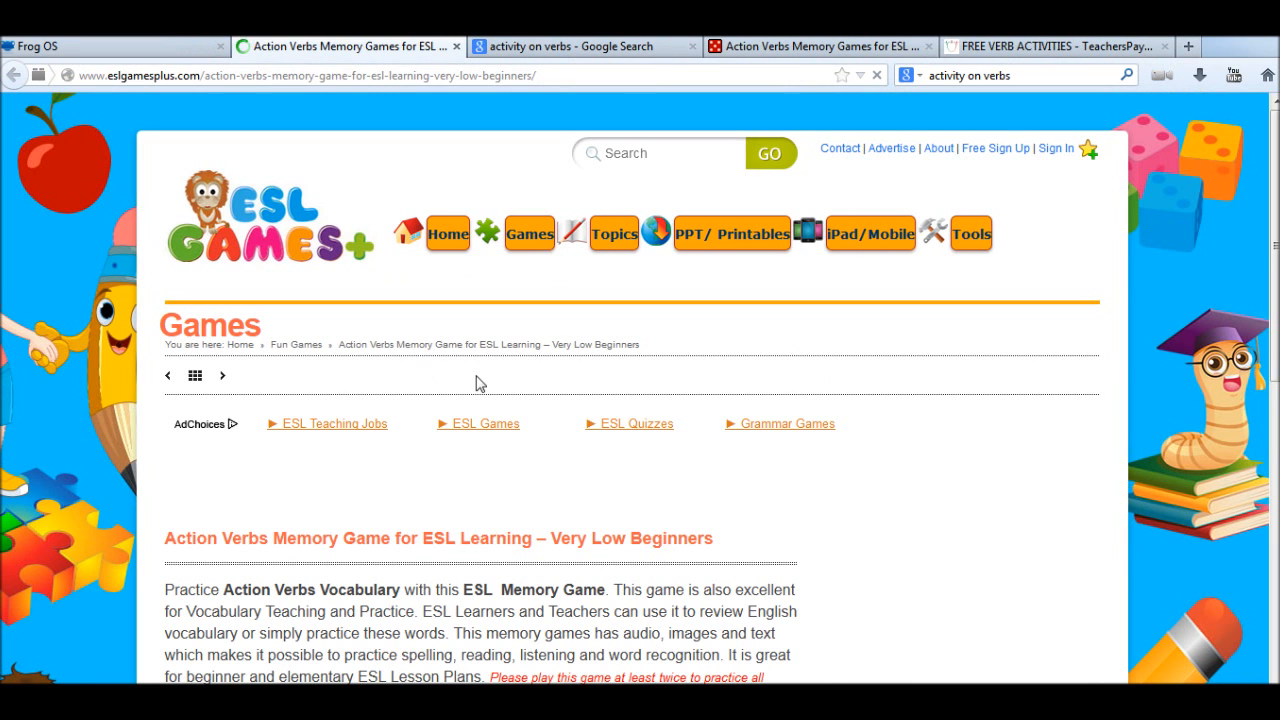
click(456, 46)
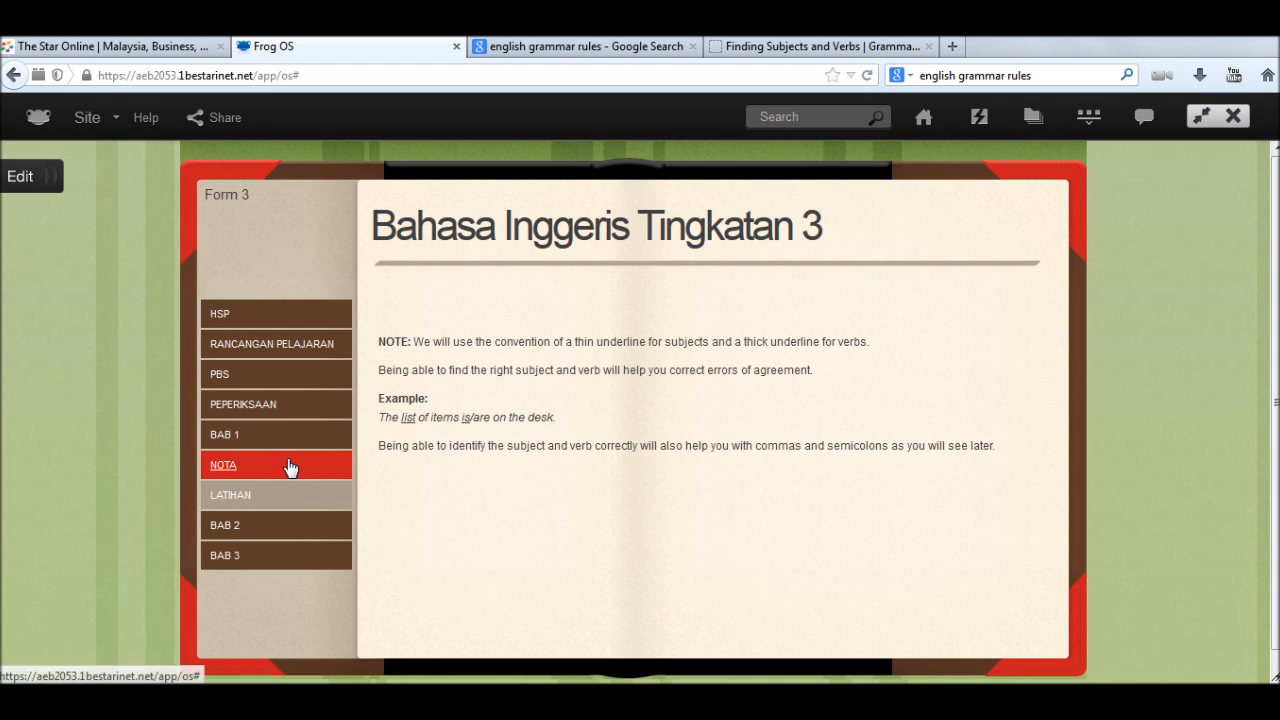
Step: Reopen the NOTA page for editing and add a Link to File widget below the notes text
click(22, 178)
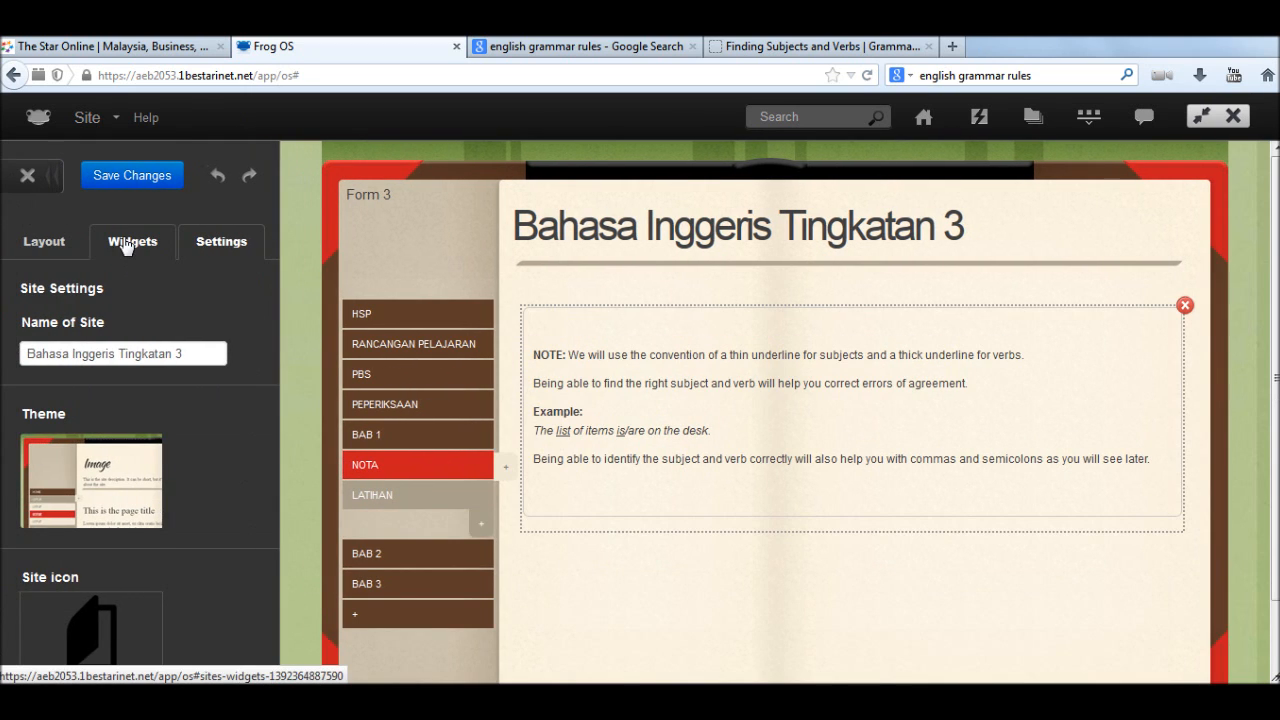
click(126, 243)
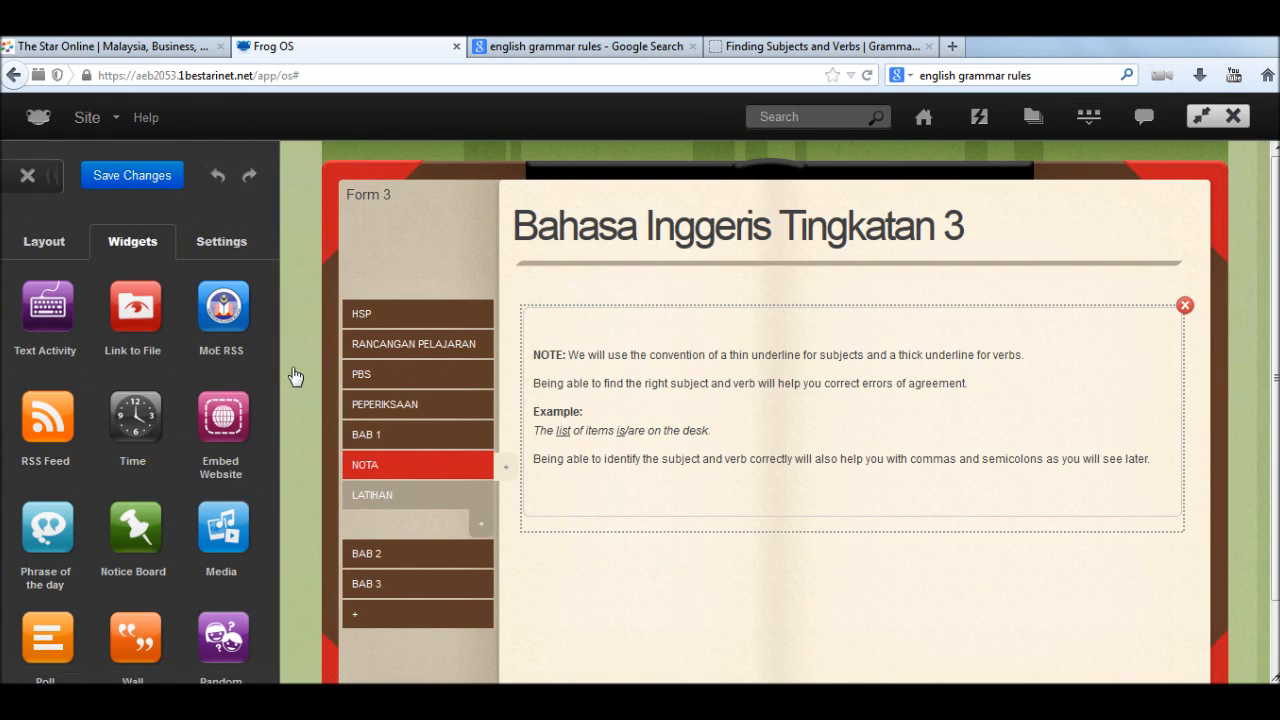
drag(266, 363, 137, 305)
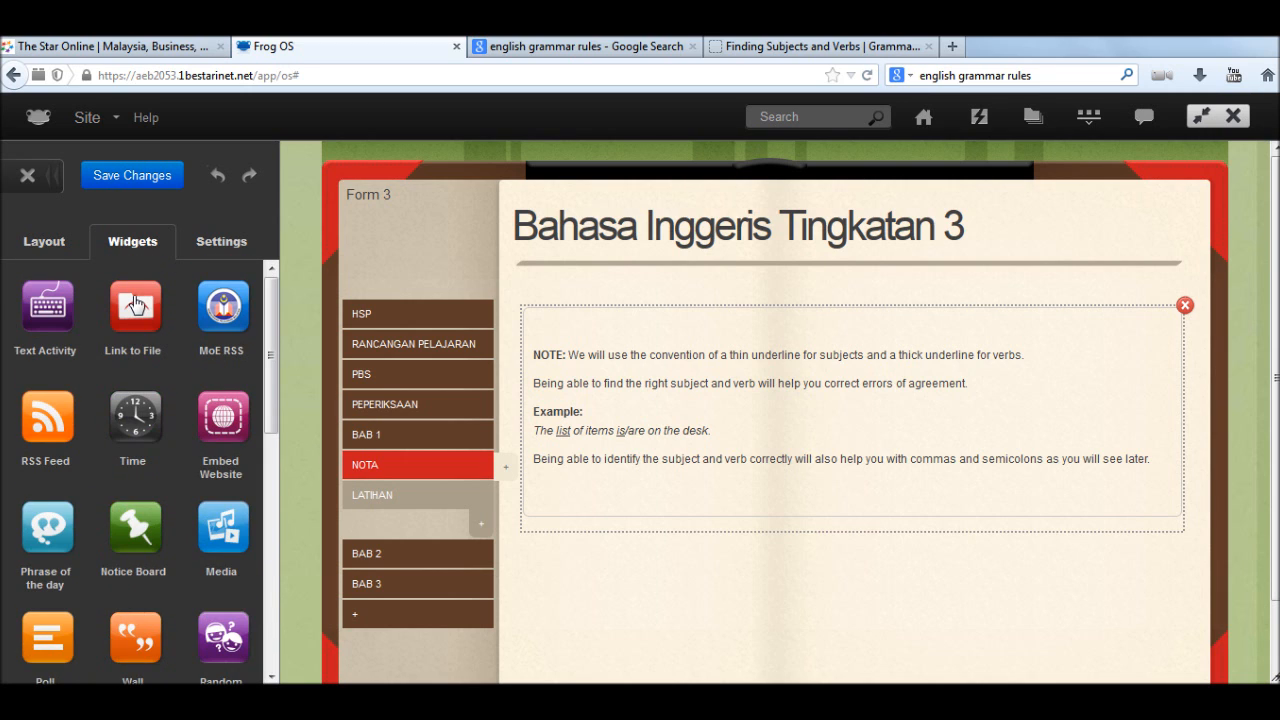
drag(129, 308, 666, 529)
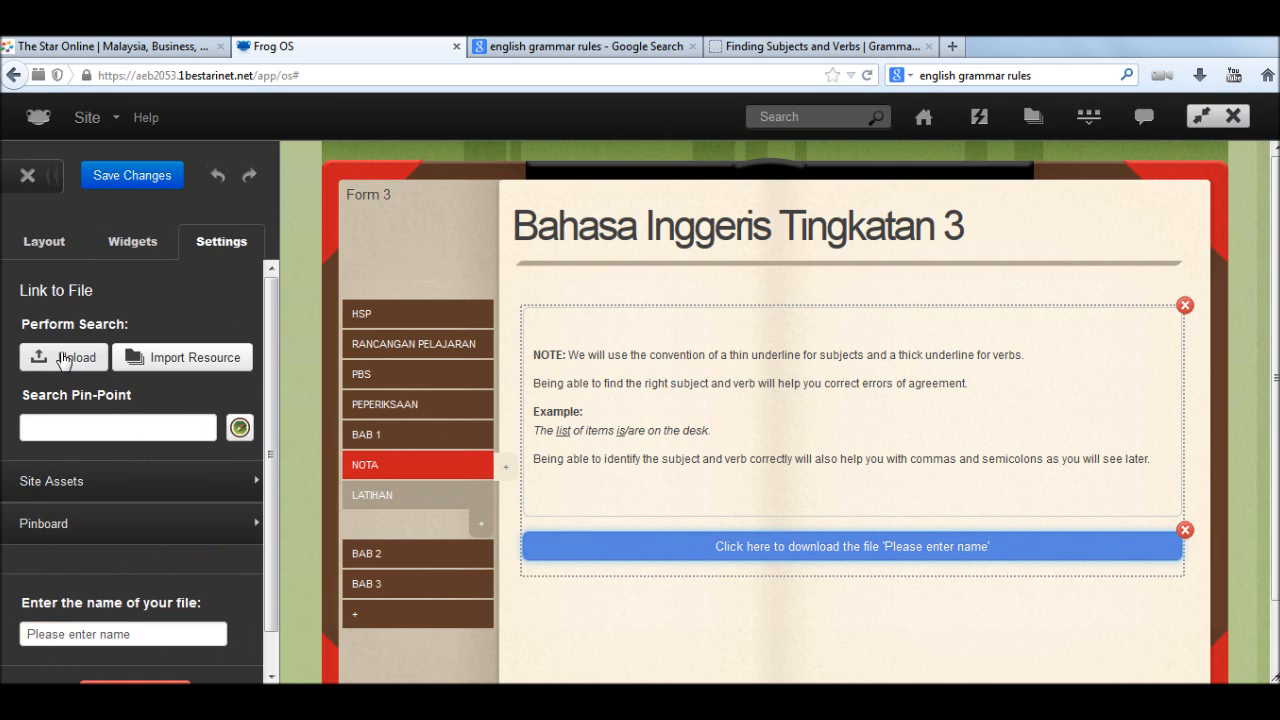
Step: Upload the 197 KB F4C2-ForcesMotion PowerPoint file from the FOR FROG TUTORIALS folder to the new file link
click(63, 358)
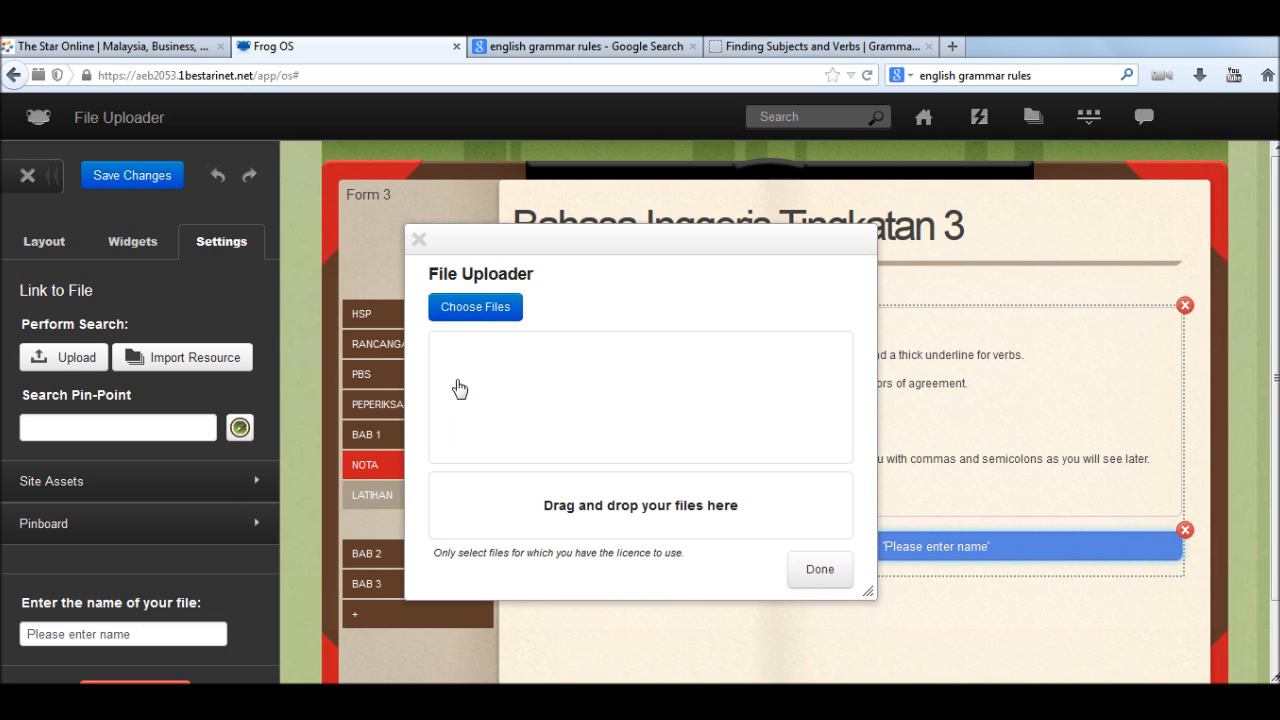
click(478, 320)
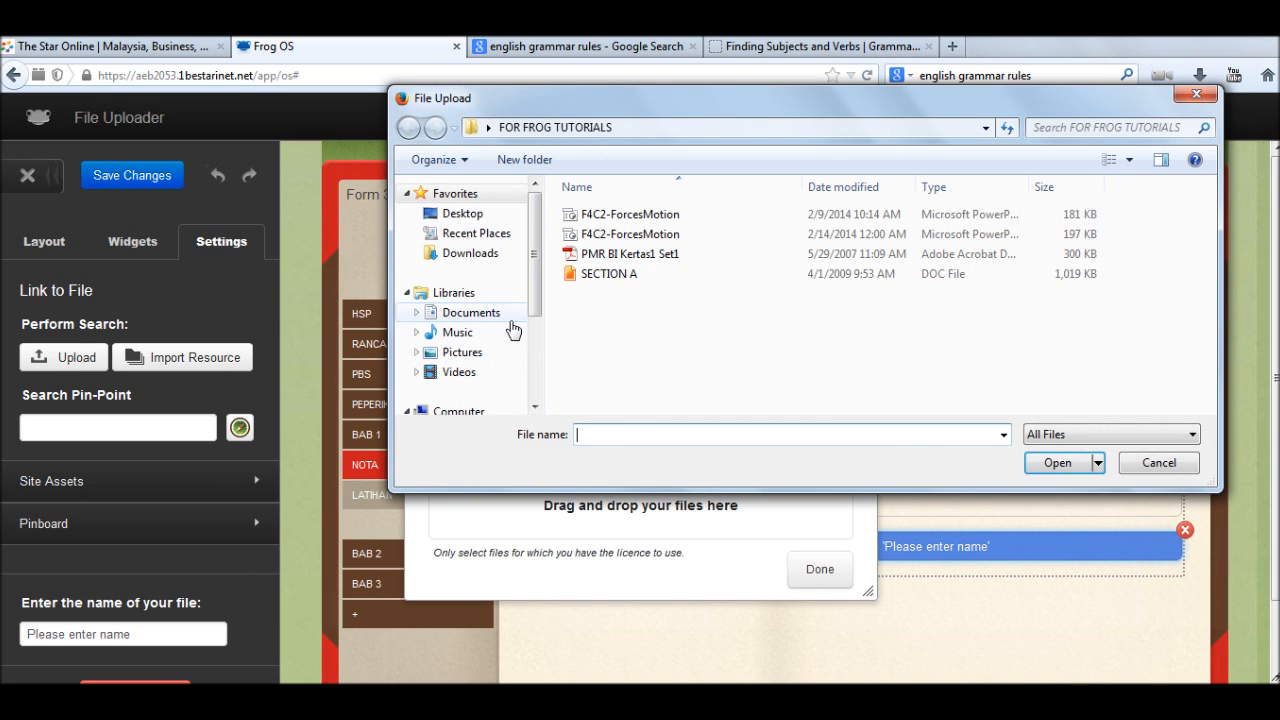
click(852, 236)
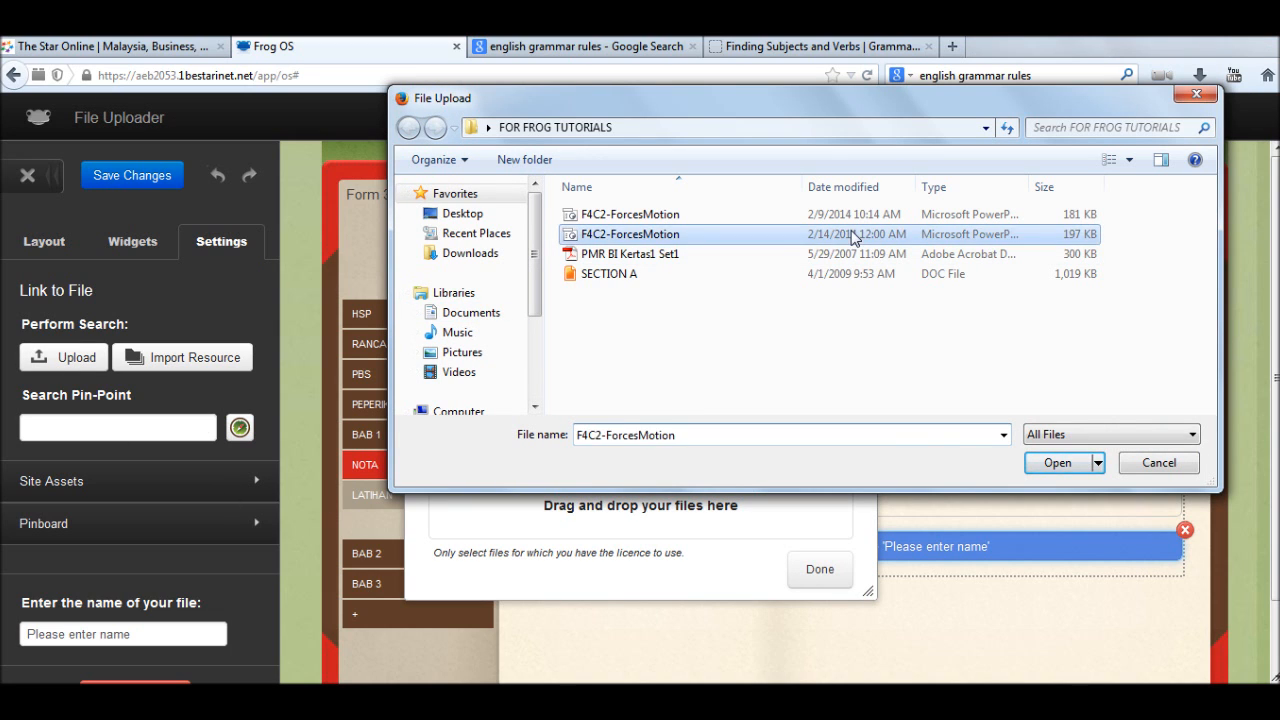
click(1070, 465)
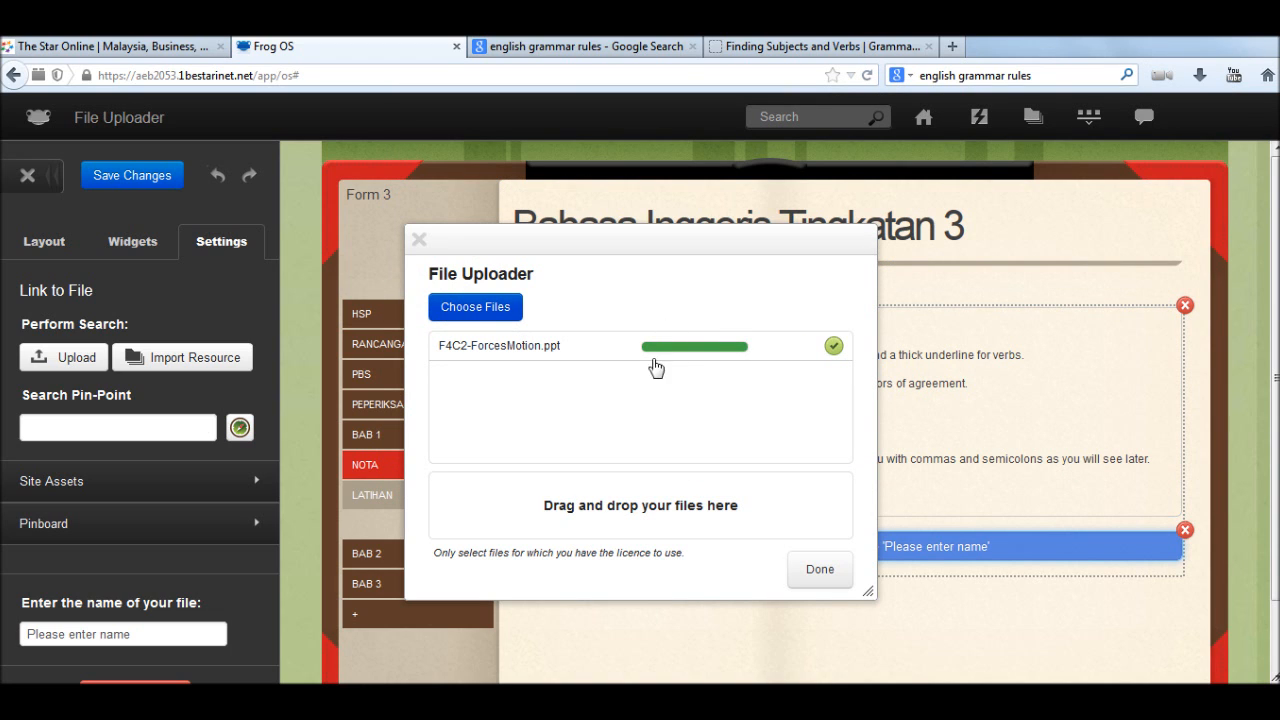
click(826, 572)
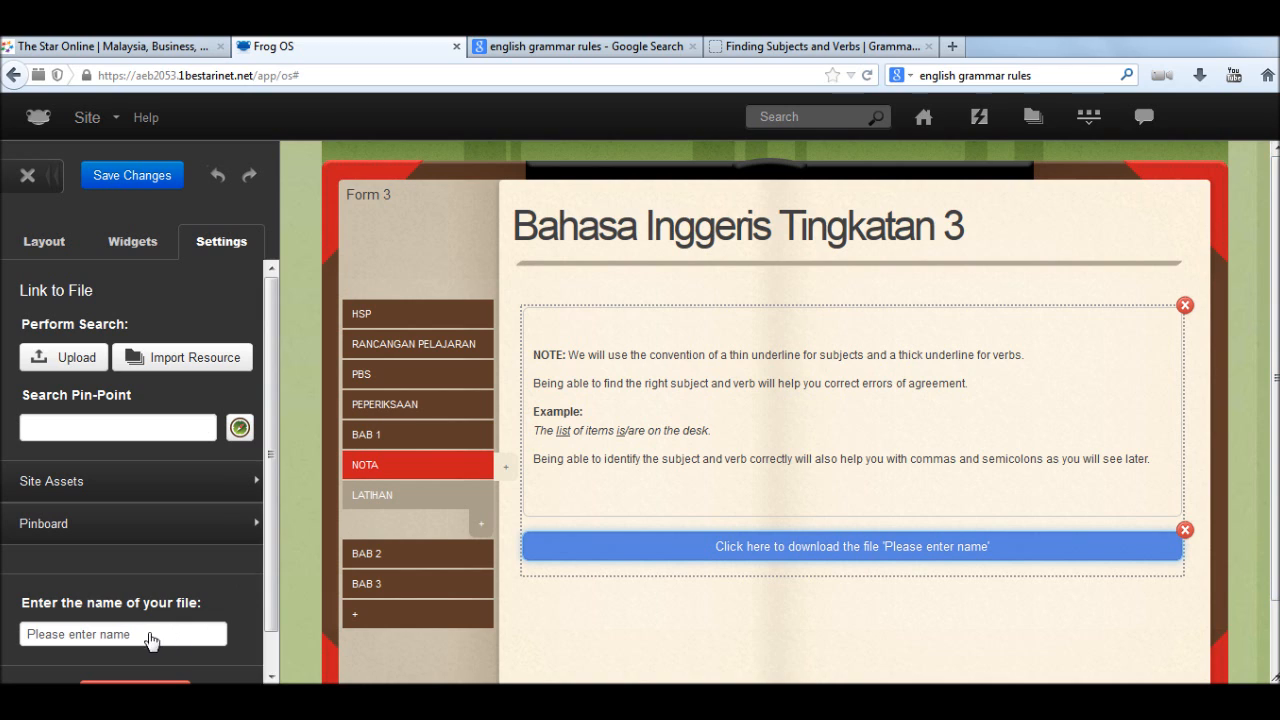
Step: Name the file link below the notes Powerpoint
scroll(1262, 585, down, 1)
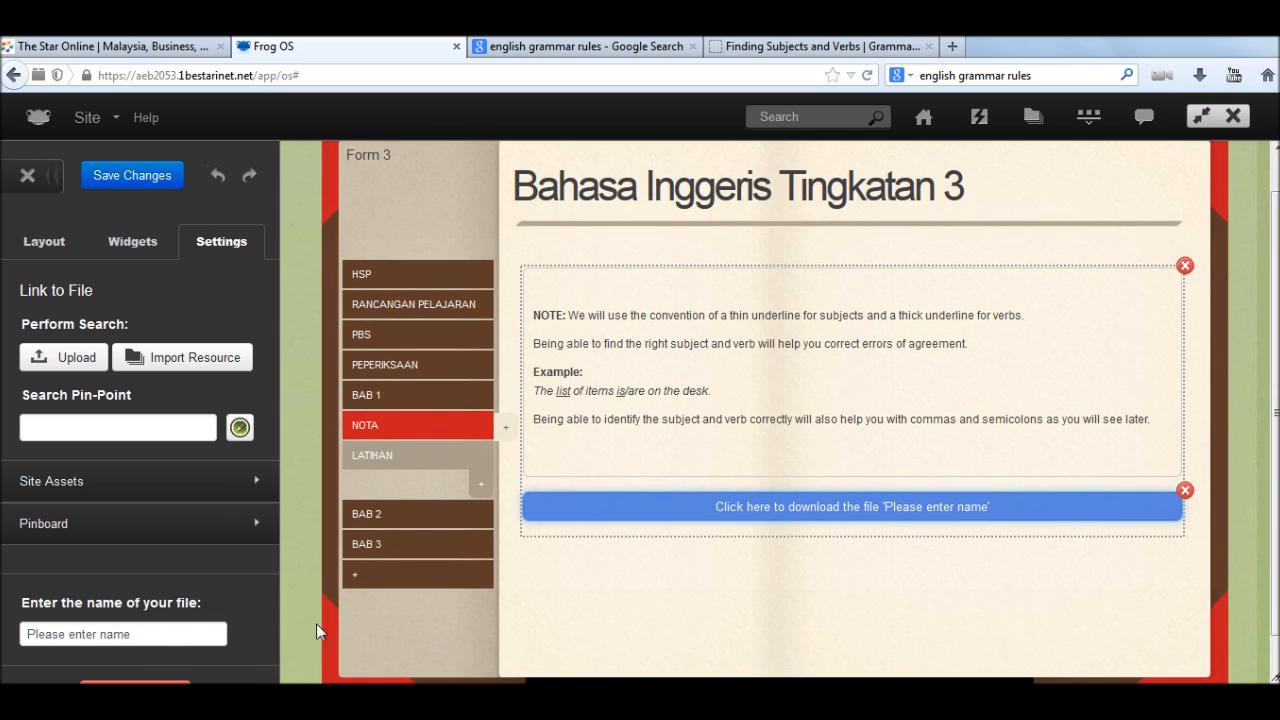
click(148, 633)
text(Powerpoint)
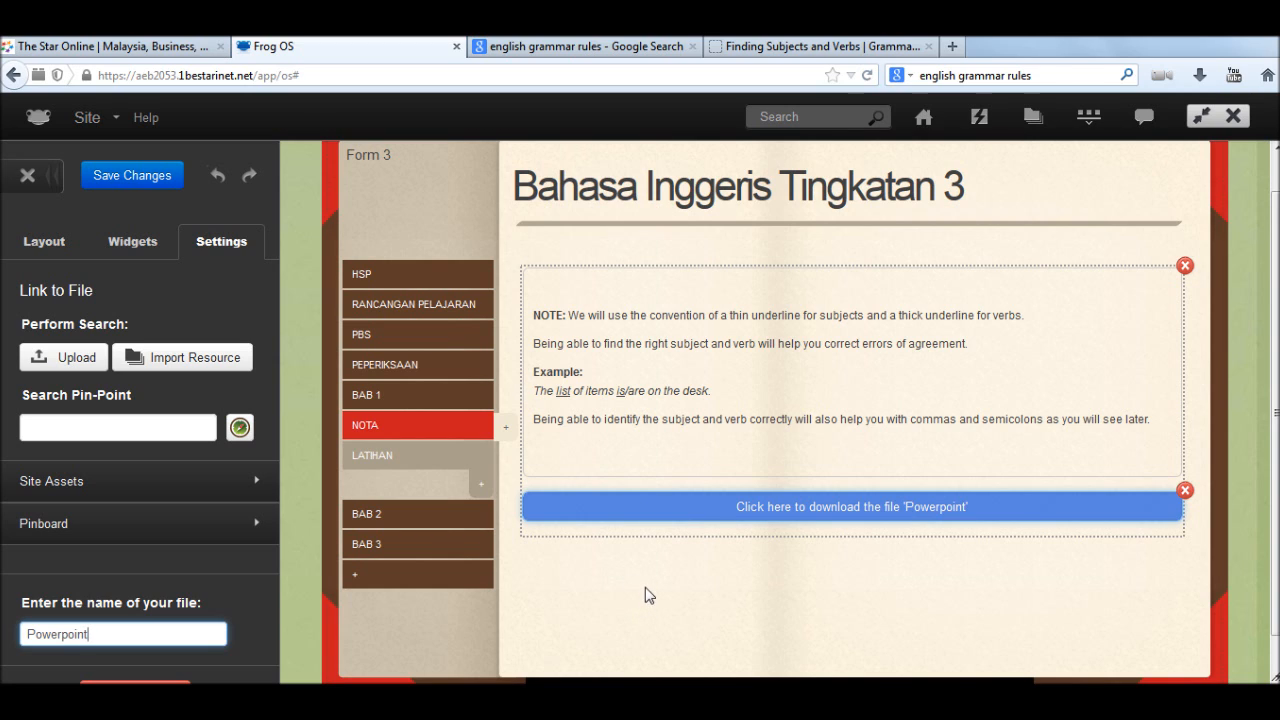
Step: Save the changes, leave editing and test the Powerpoint download link, dismissing the download without opening the file
click(112, 175)
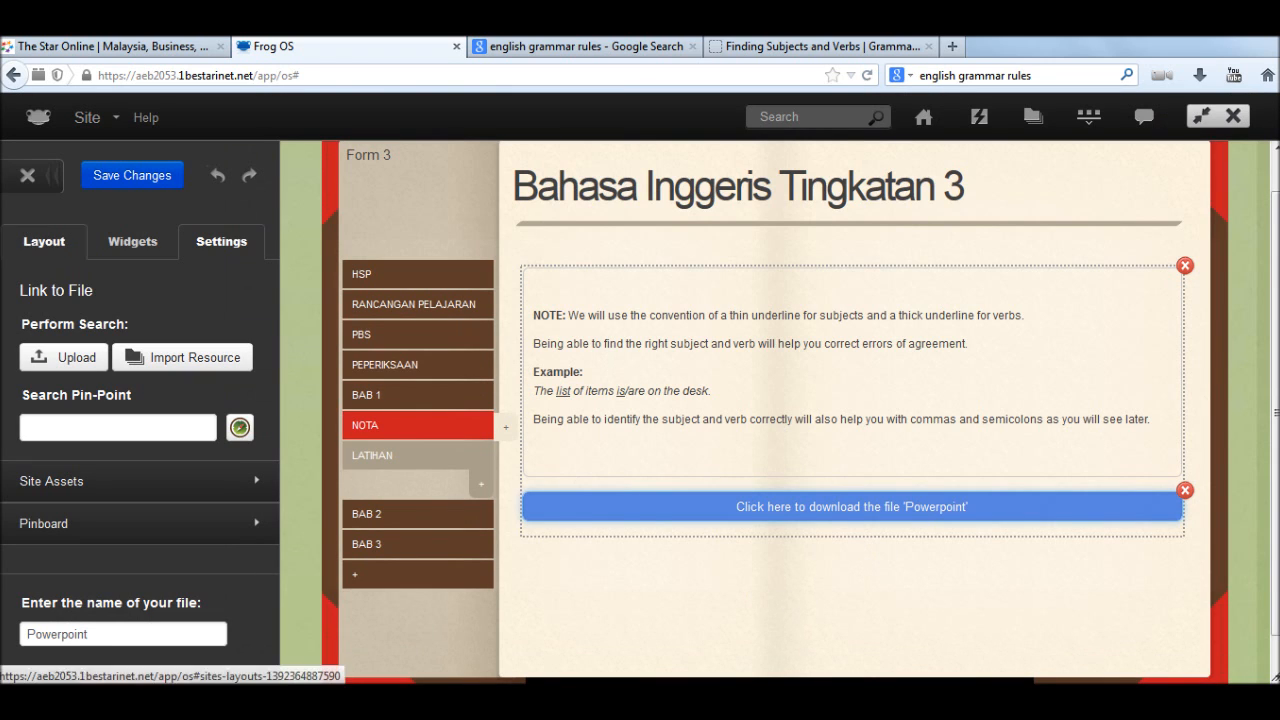
click(27, 177)
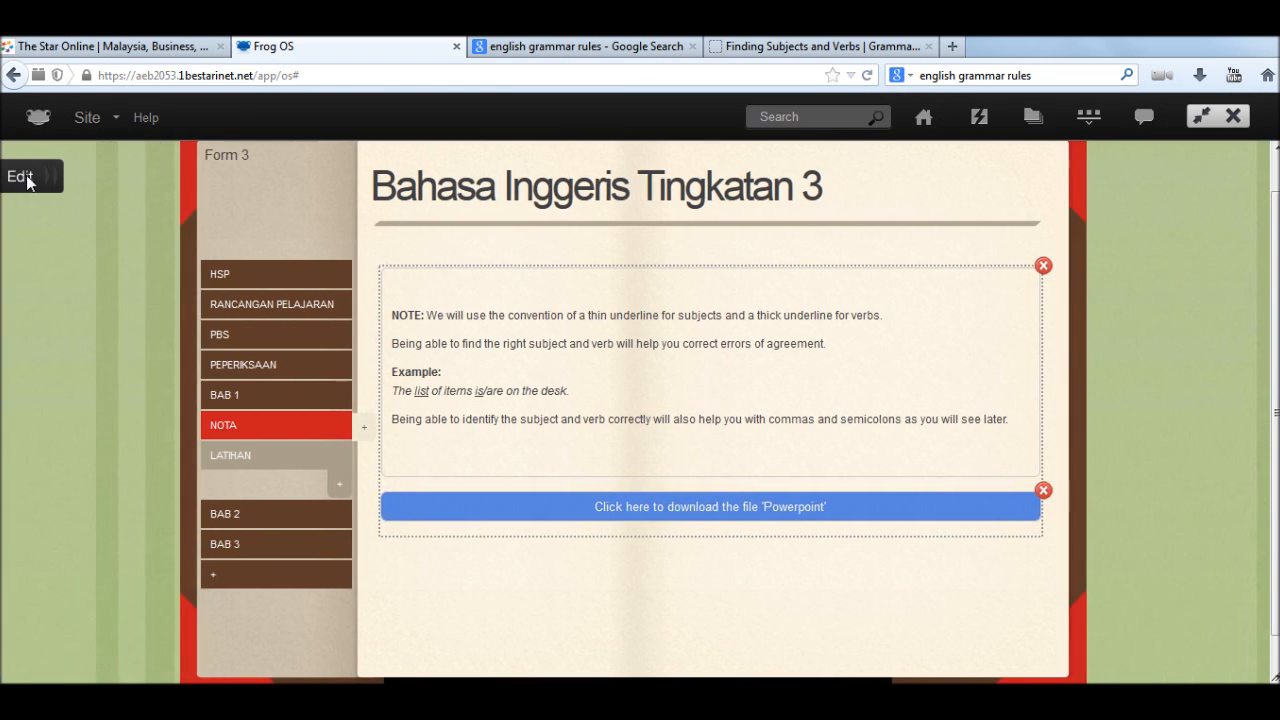
click(535, 497)
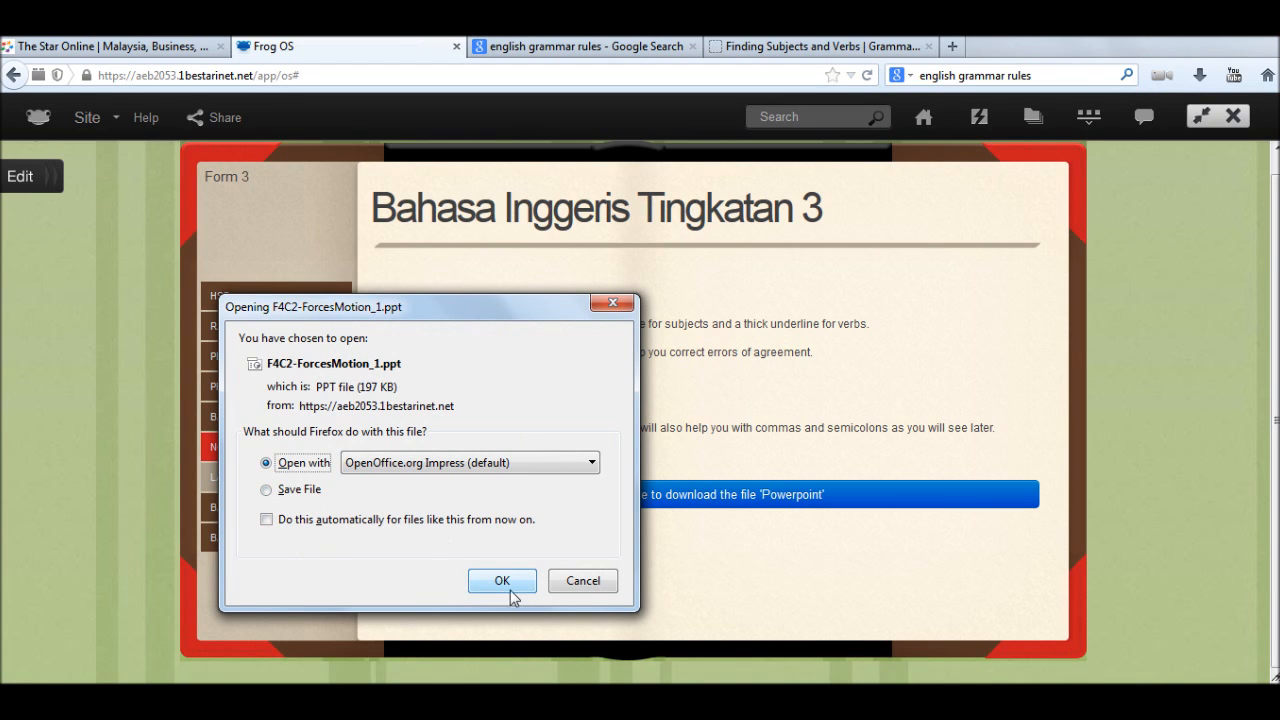
click(583, 581)
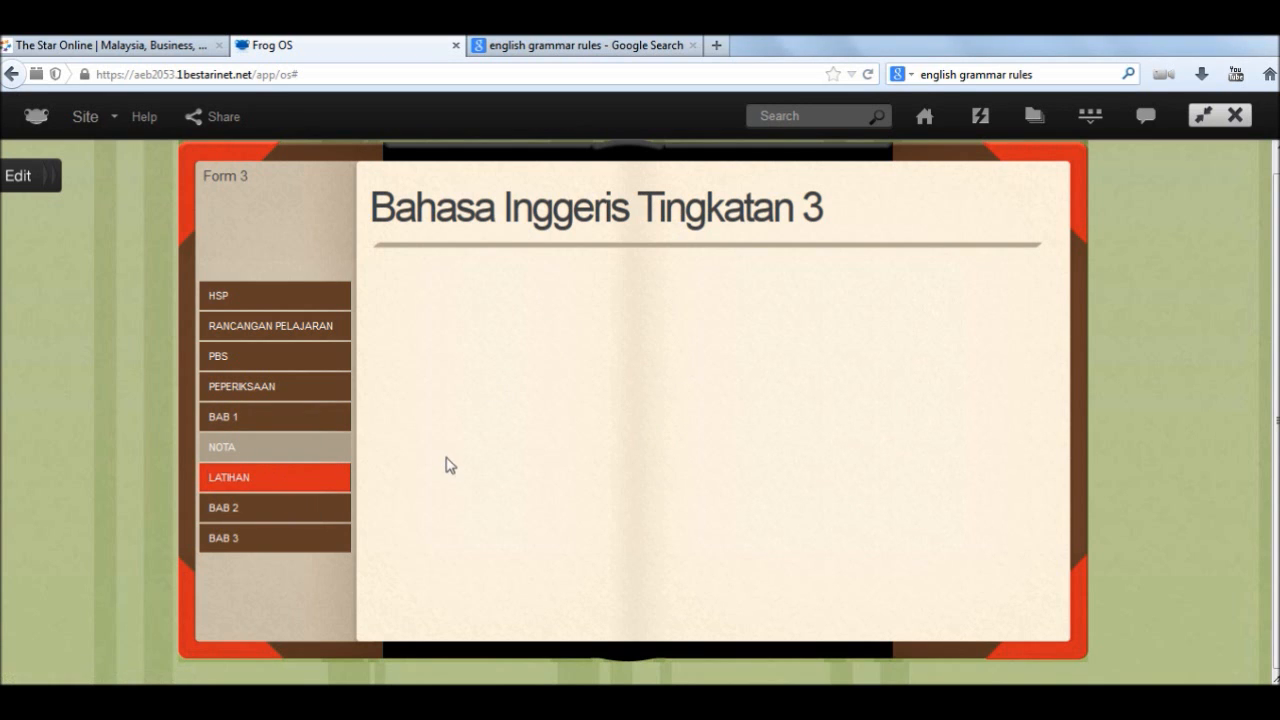
Step: Put the LATIHAN page into editing, add a Link to File widget to it and open the widget's settings
click(4, 178)
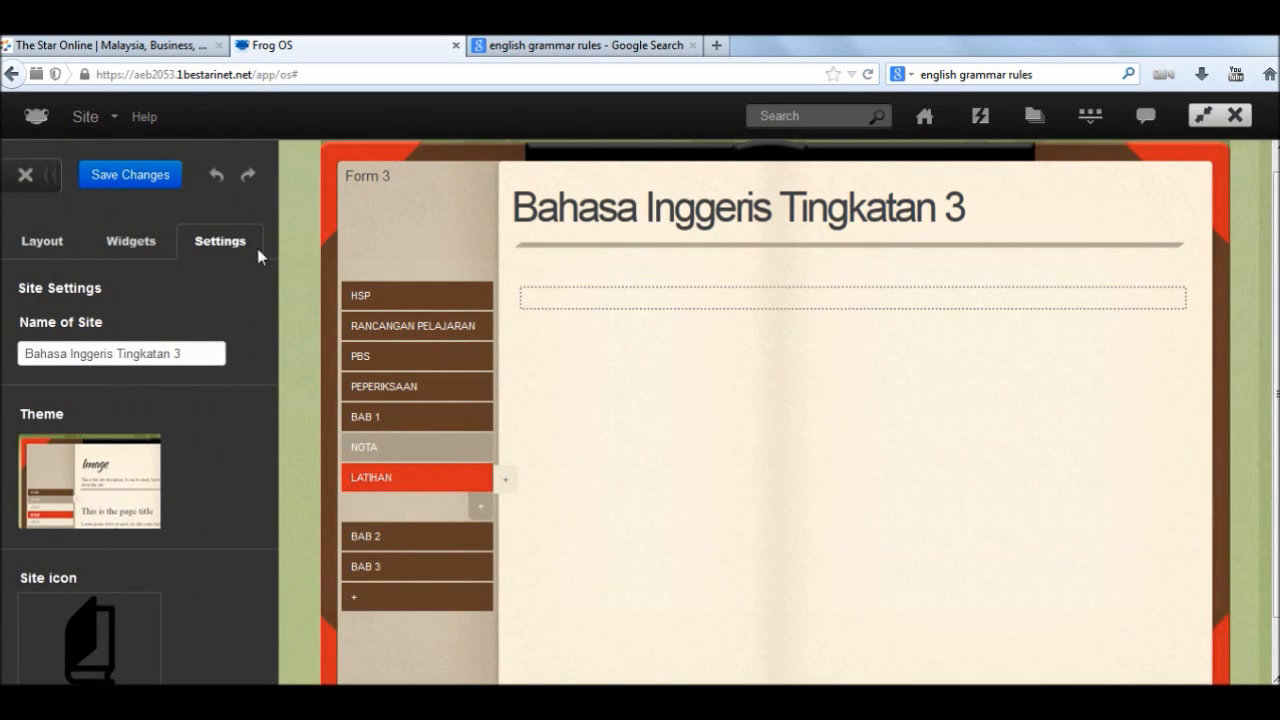
click(115, 248)
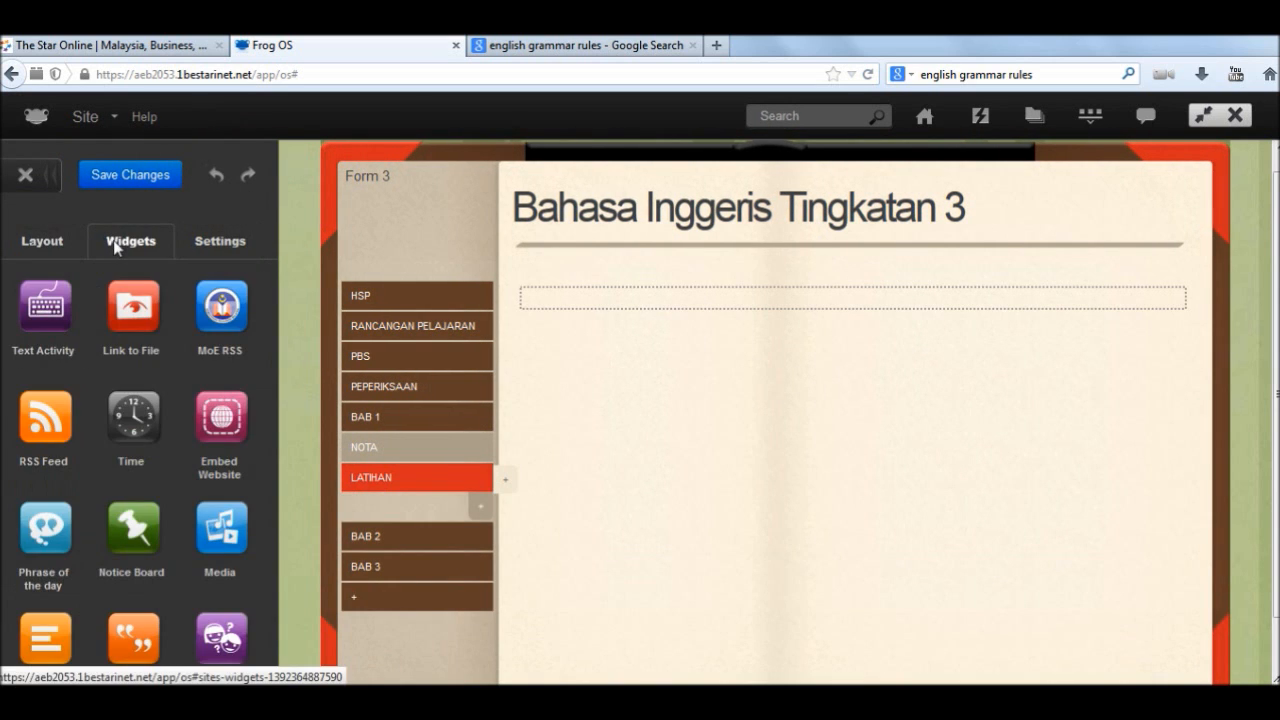
drag(152, 326, 642, 292)
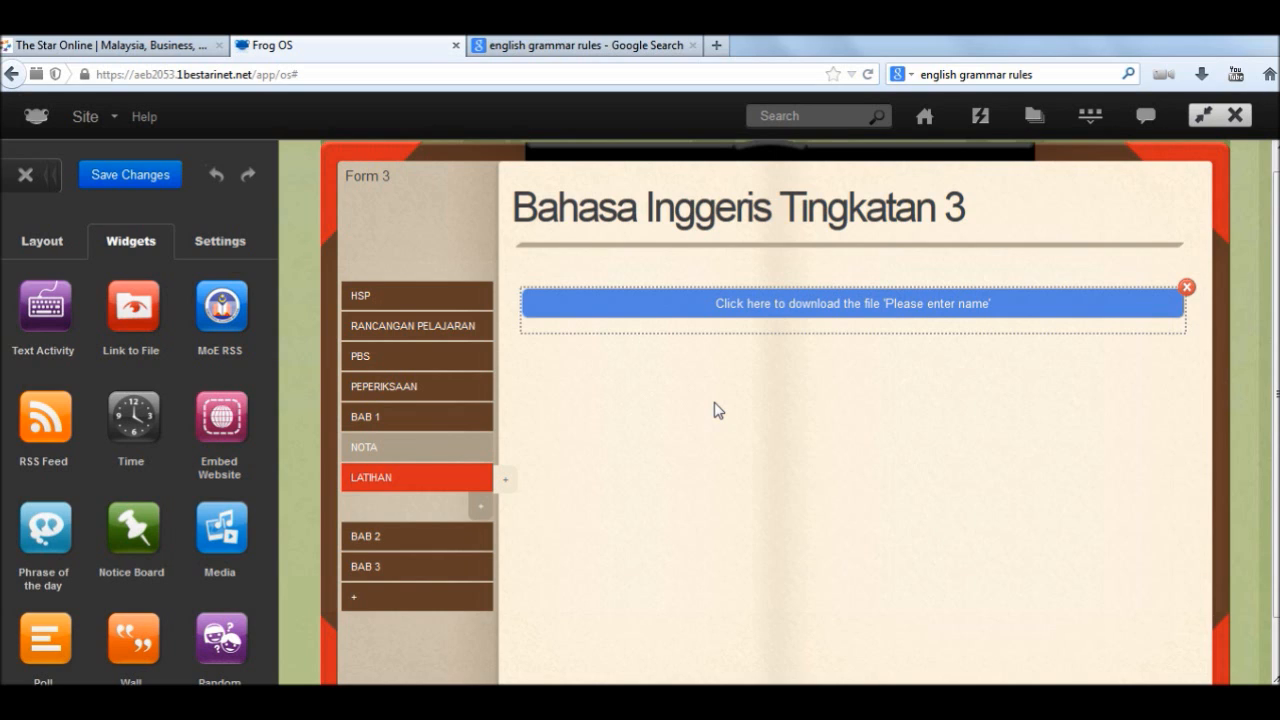
click(810, 316)
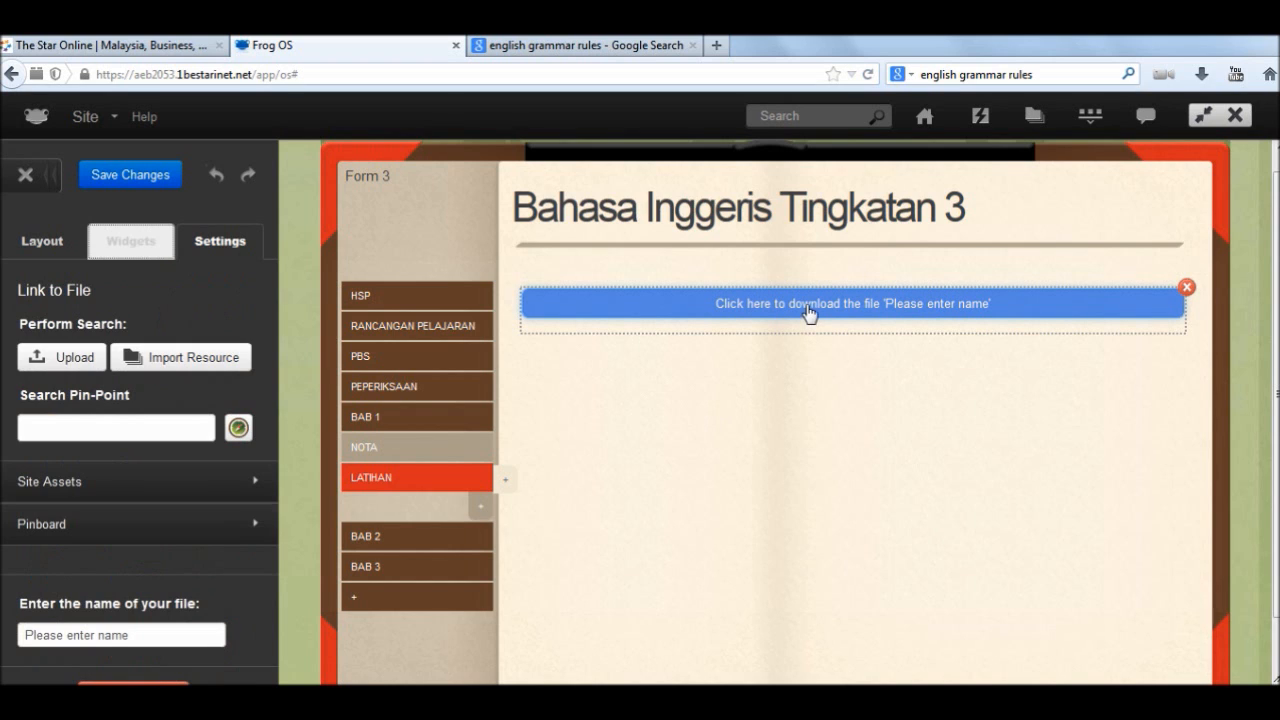
Step: Upload the PDF PMR BI Kertas1 Set1 from the FOR FROG TUTORIALS folder to the LATIHAN file link
click(55, 359)
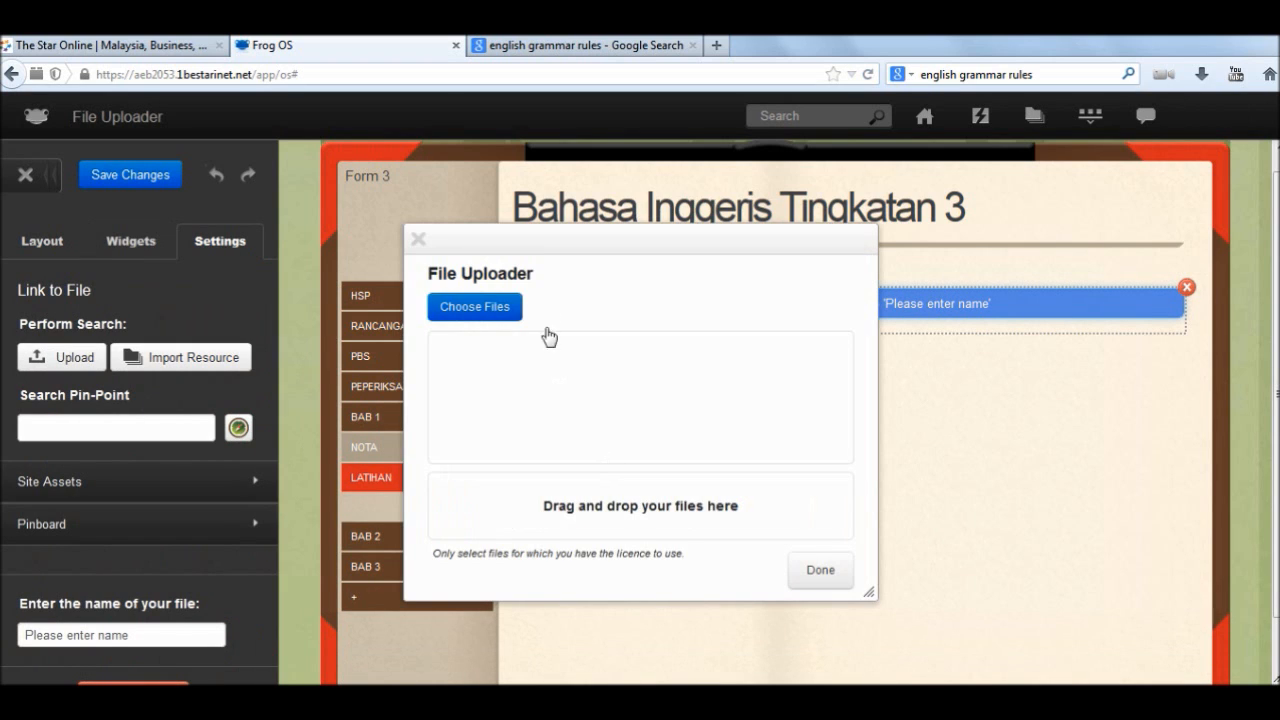
click(478, 308)
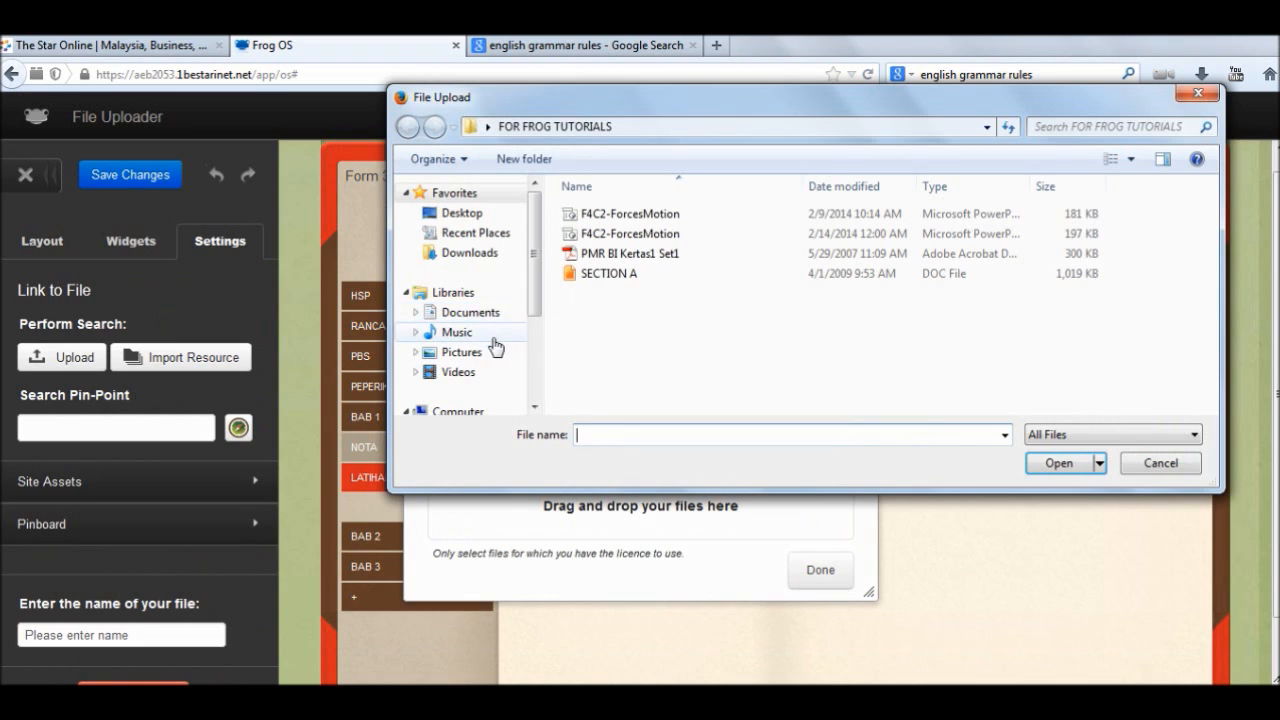
click(645, 256)
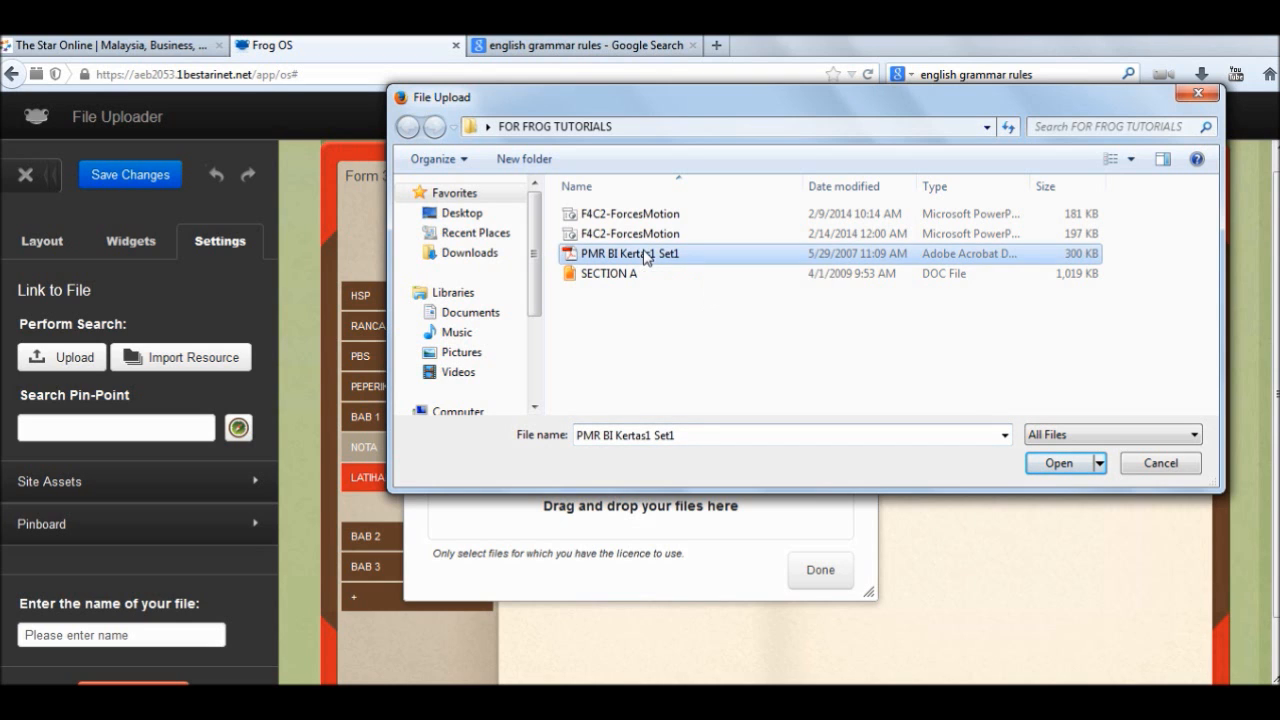
click(1058, 463)
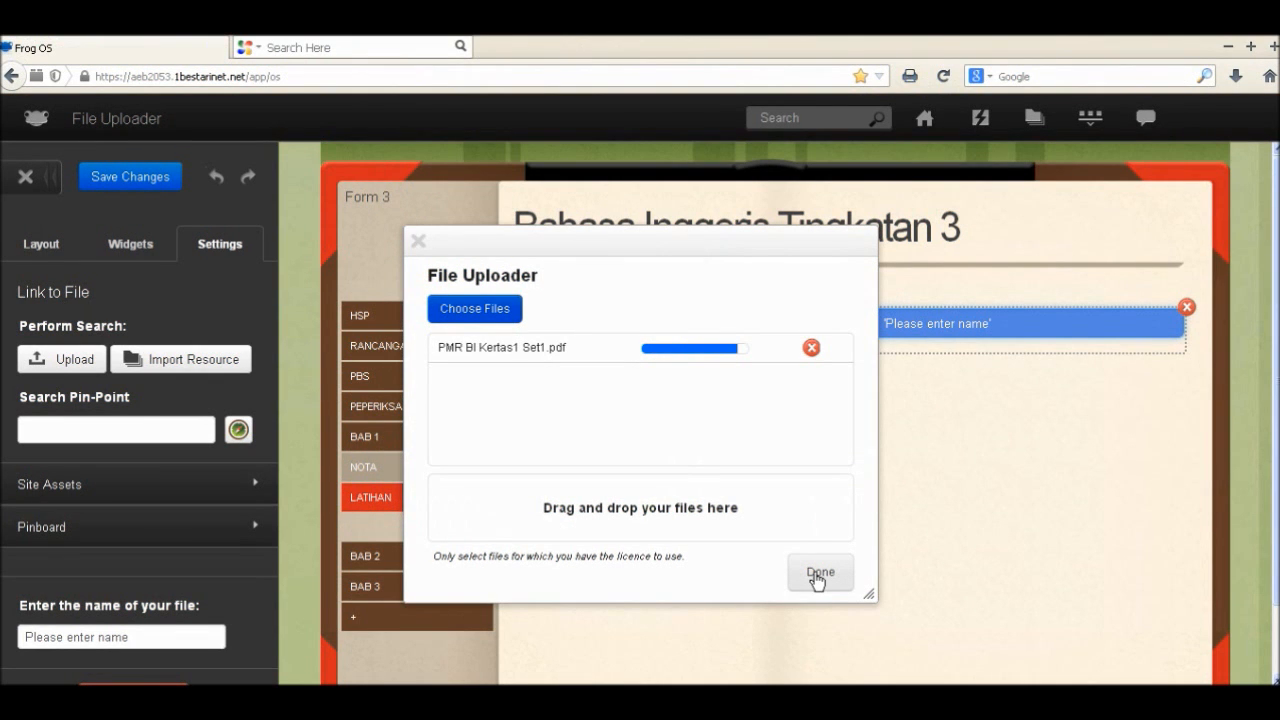
click(818, 577)
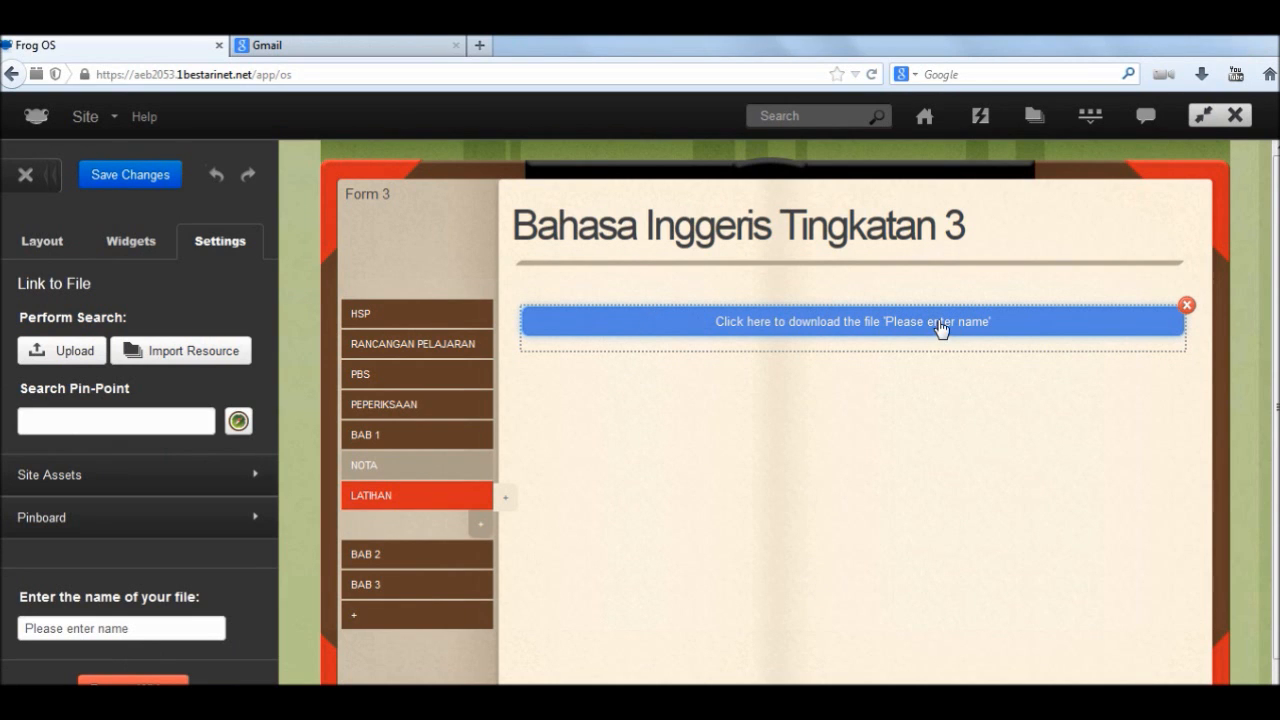
Step: Name the file link on the LATIHAN page Past Year Question
click(148, 628)
text(P)
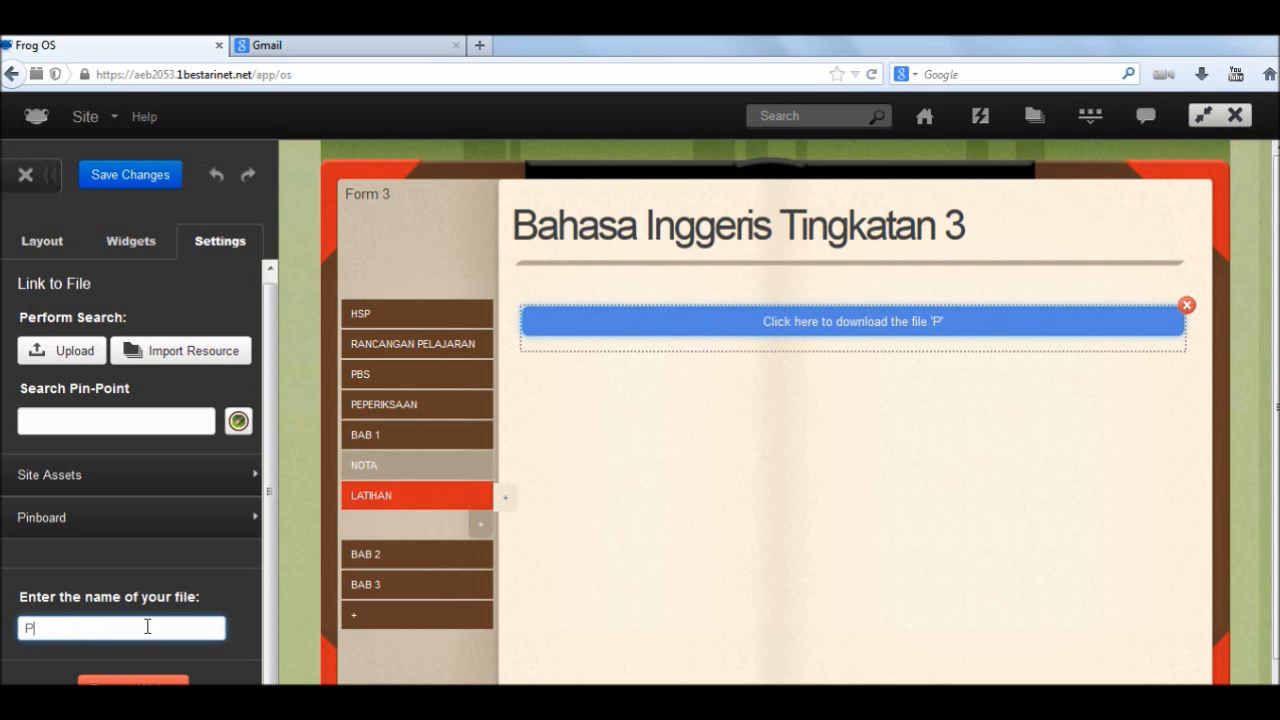
text(ast Years)
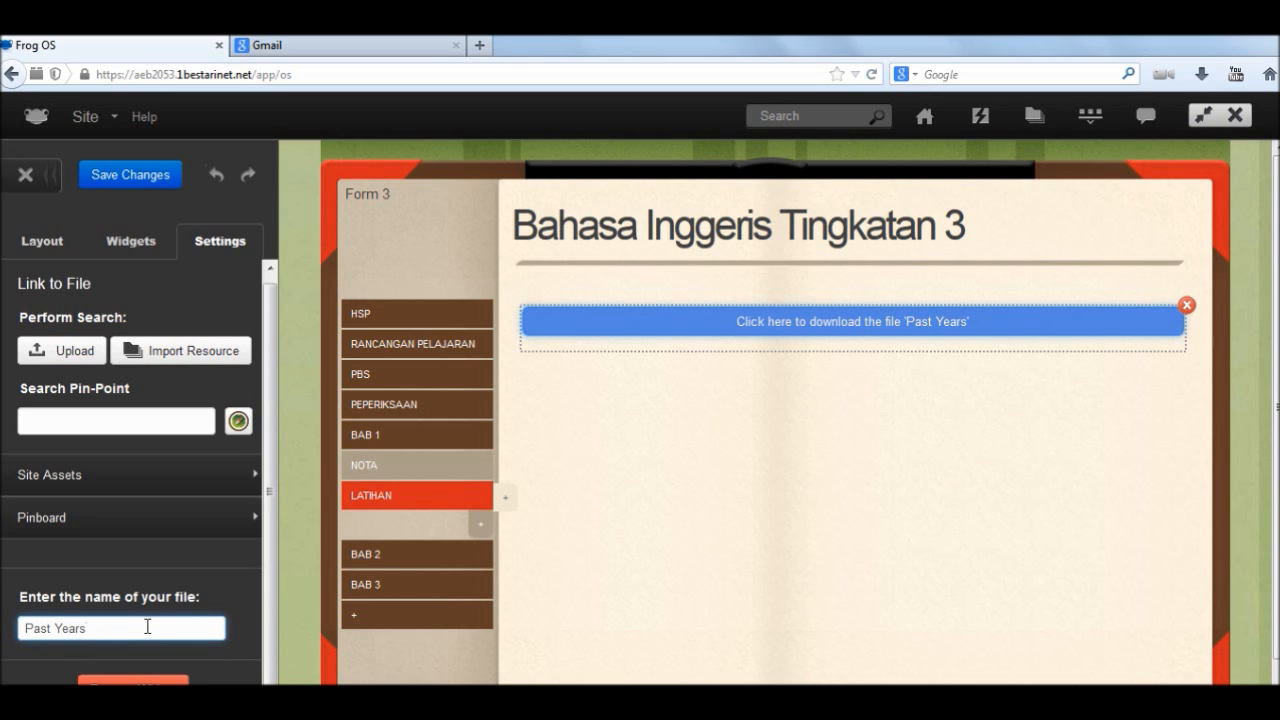
key(BackSpace)
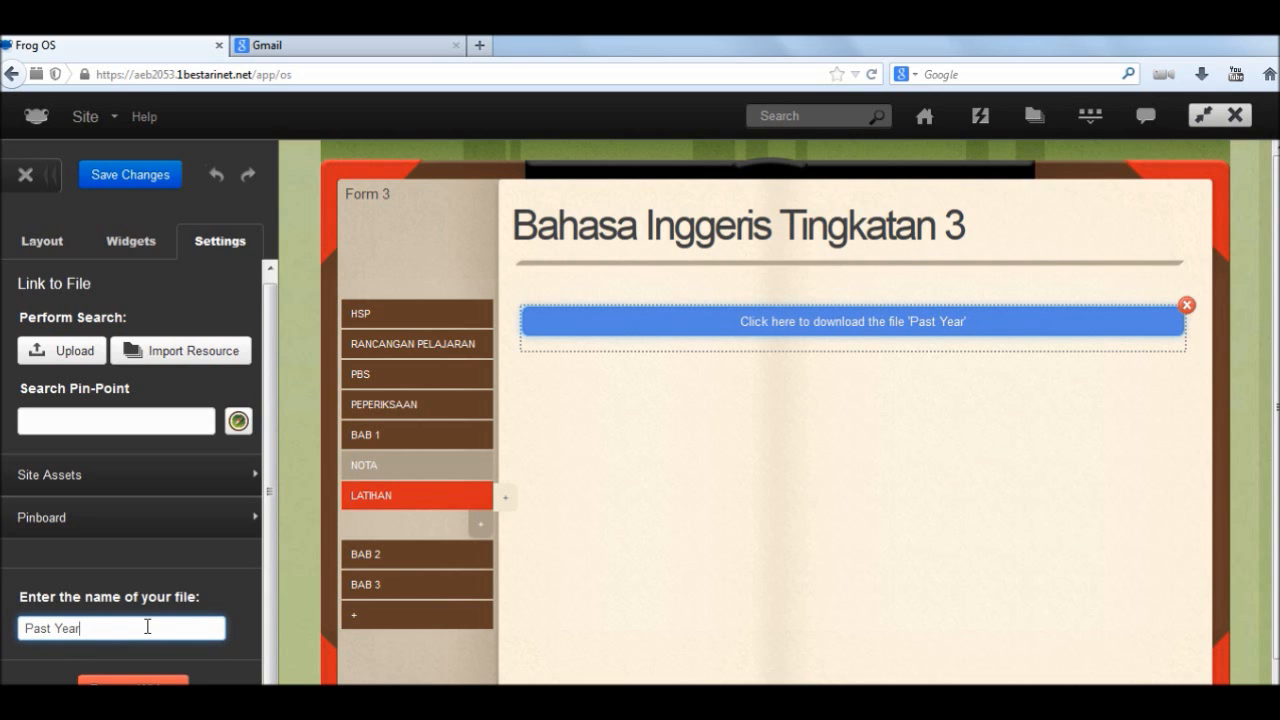
text(Question)
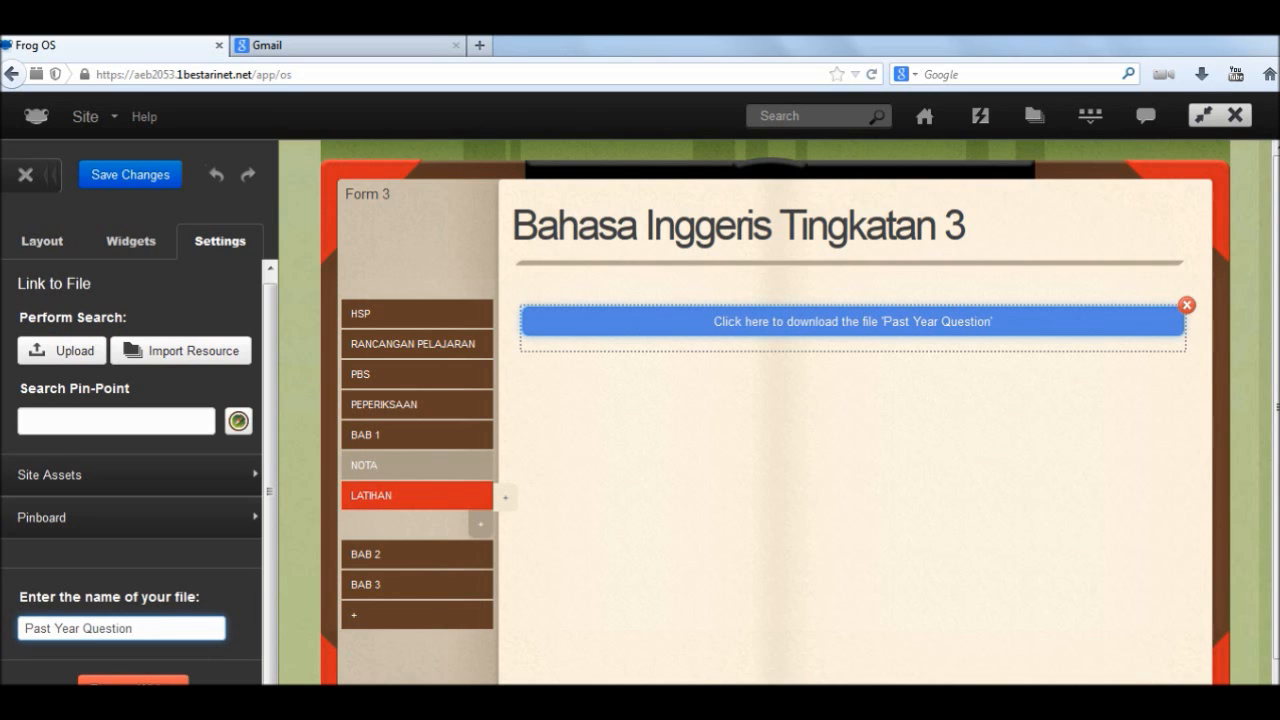
Step: Save the changes, leave editing and test the Past Year Question download link on the LATIHAN page
click(143, 178)
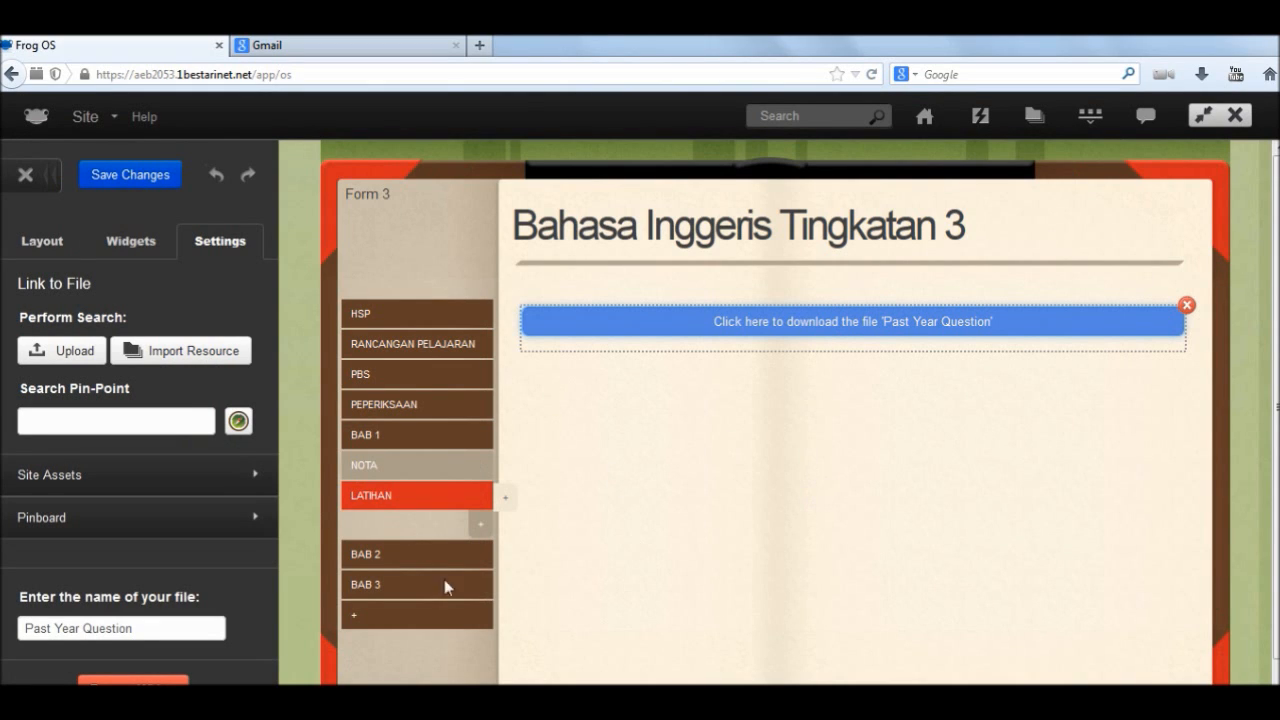
click(27, 176)
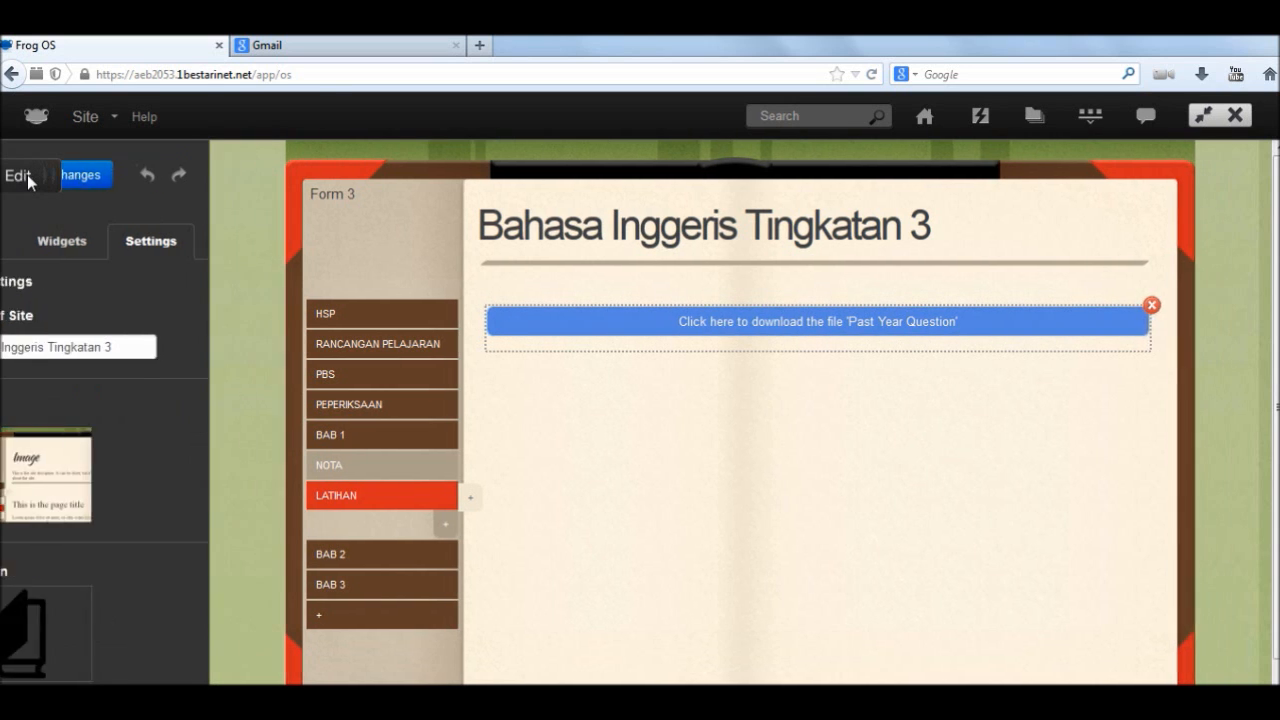
click(576, 323)
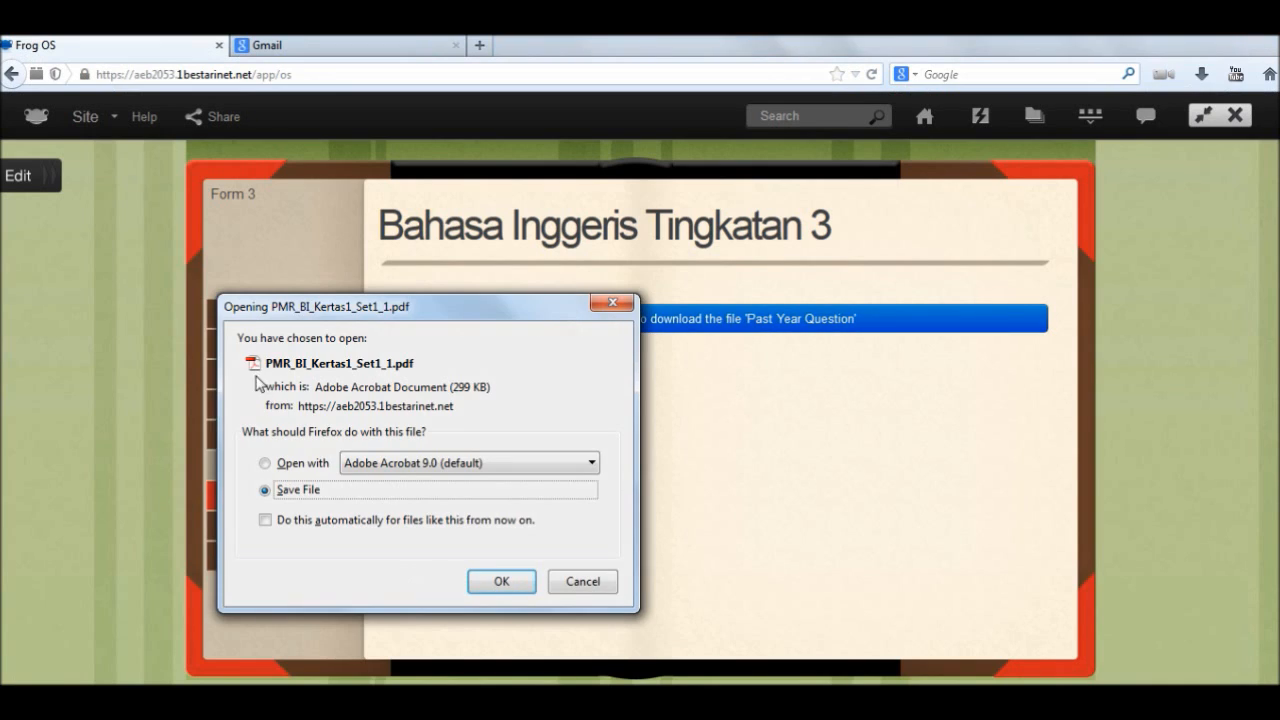